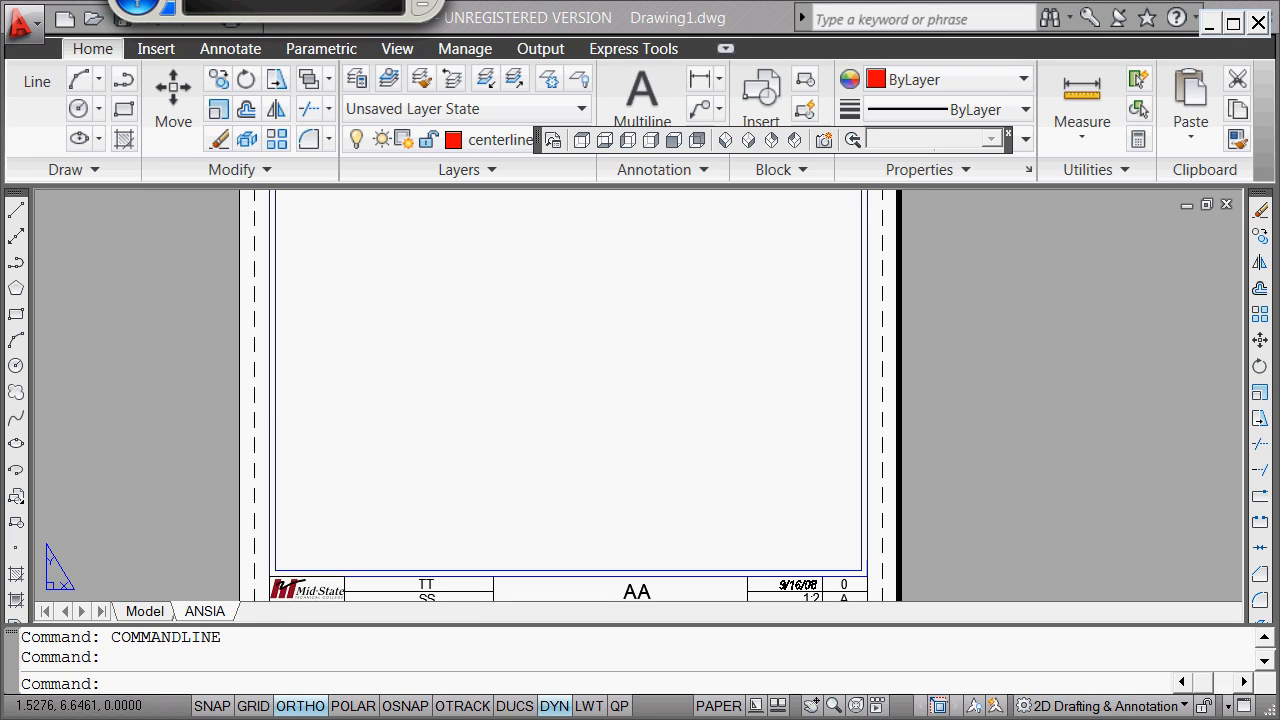
Toggle the ANSIA layout's viewport between model space and paper space.
left_click(719, 706)
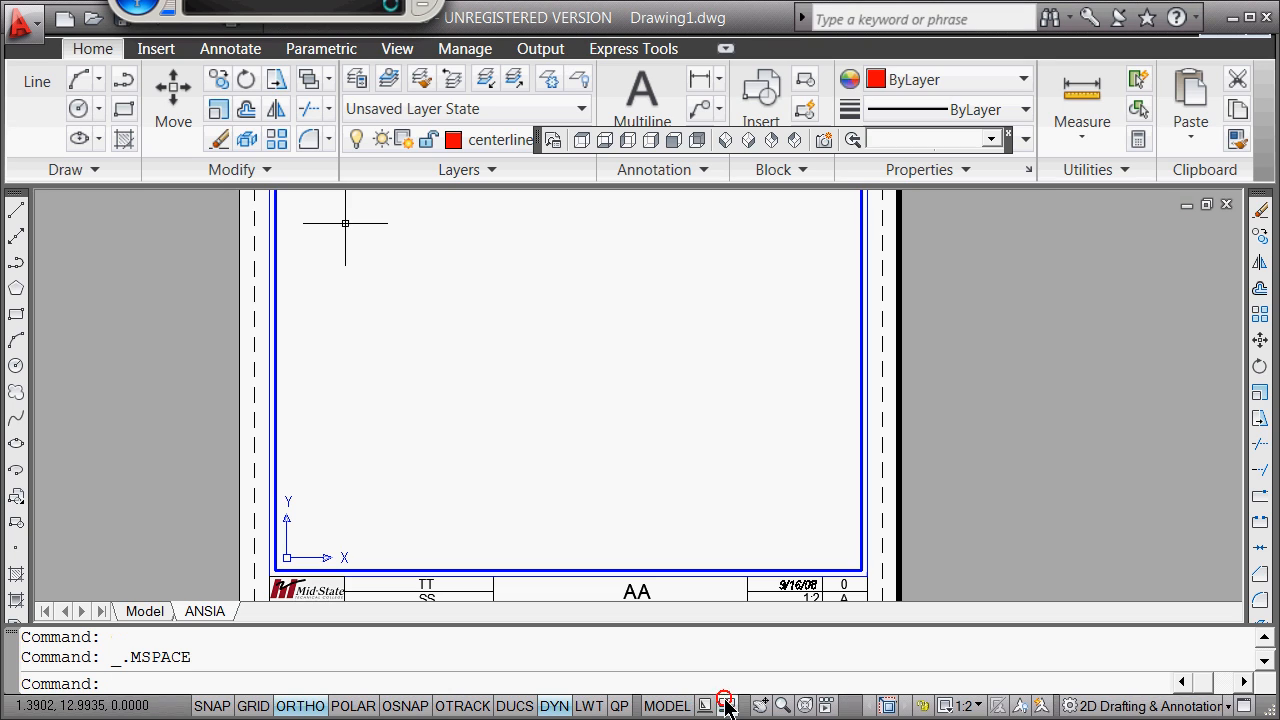
left_click(667, 706)
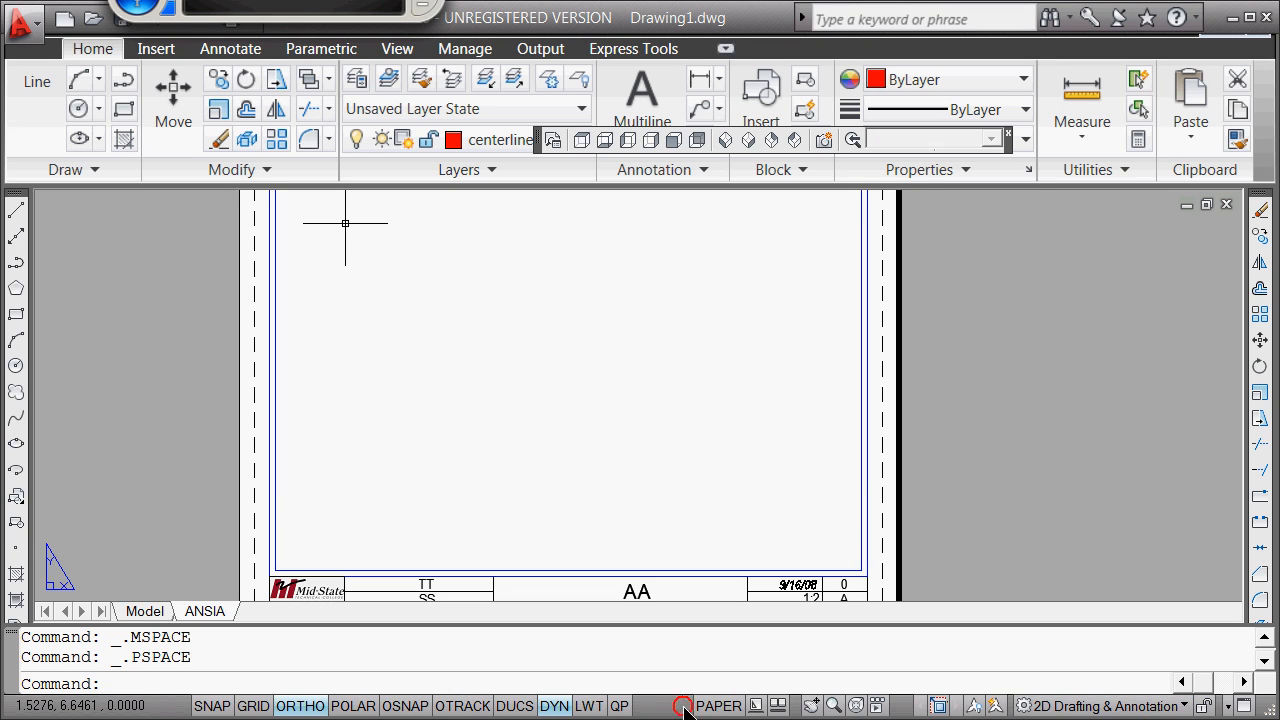
left_click(733, 707)
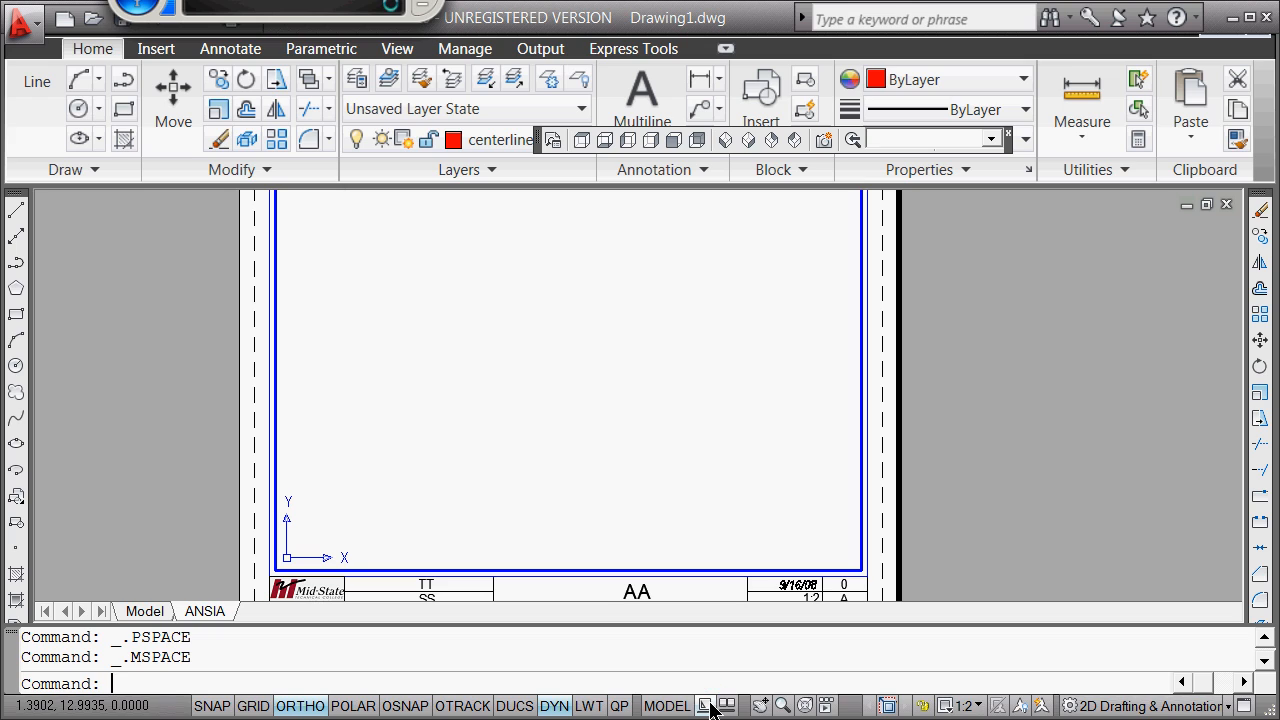
Leave the ANSIA layout and make the Model layout current using the quick layout previews.
left_click(705, 706)
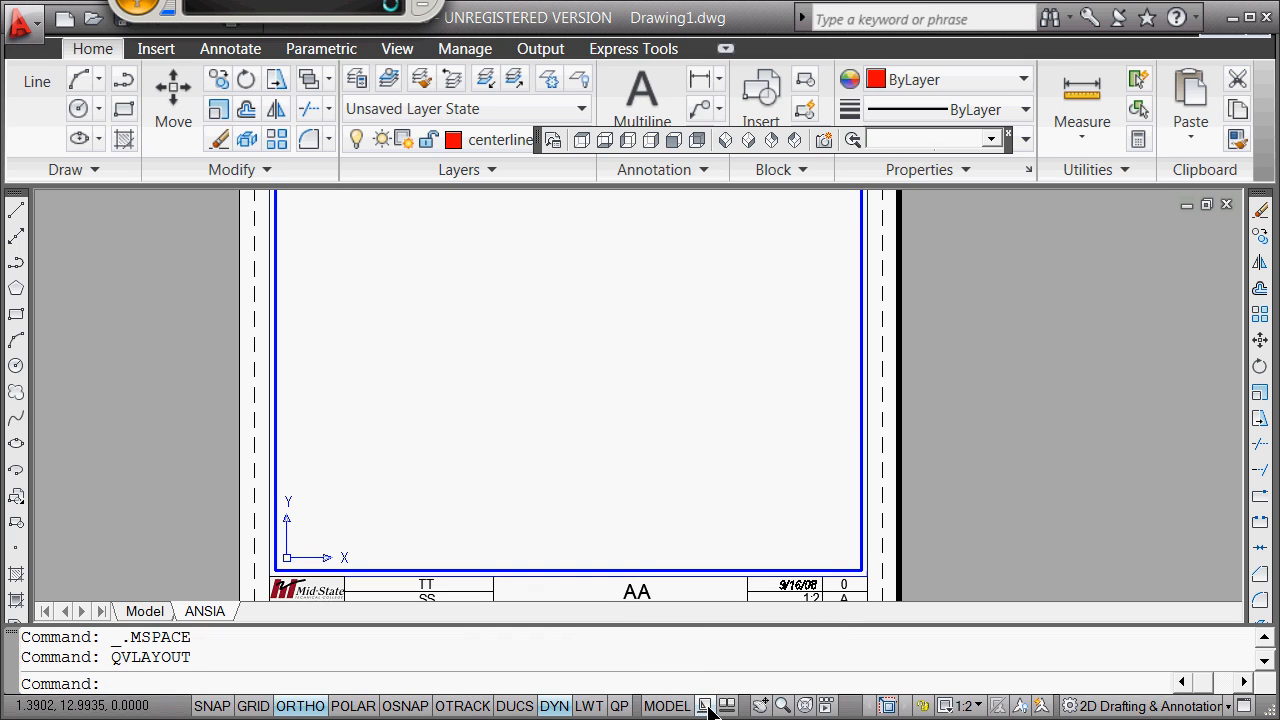
left_click(705, 706)
left_click(563, 571)
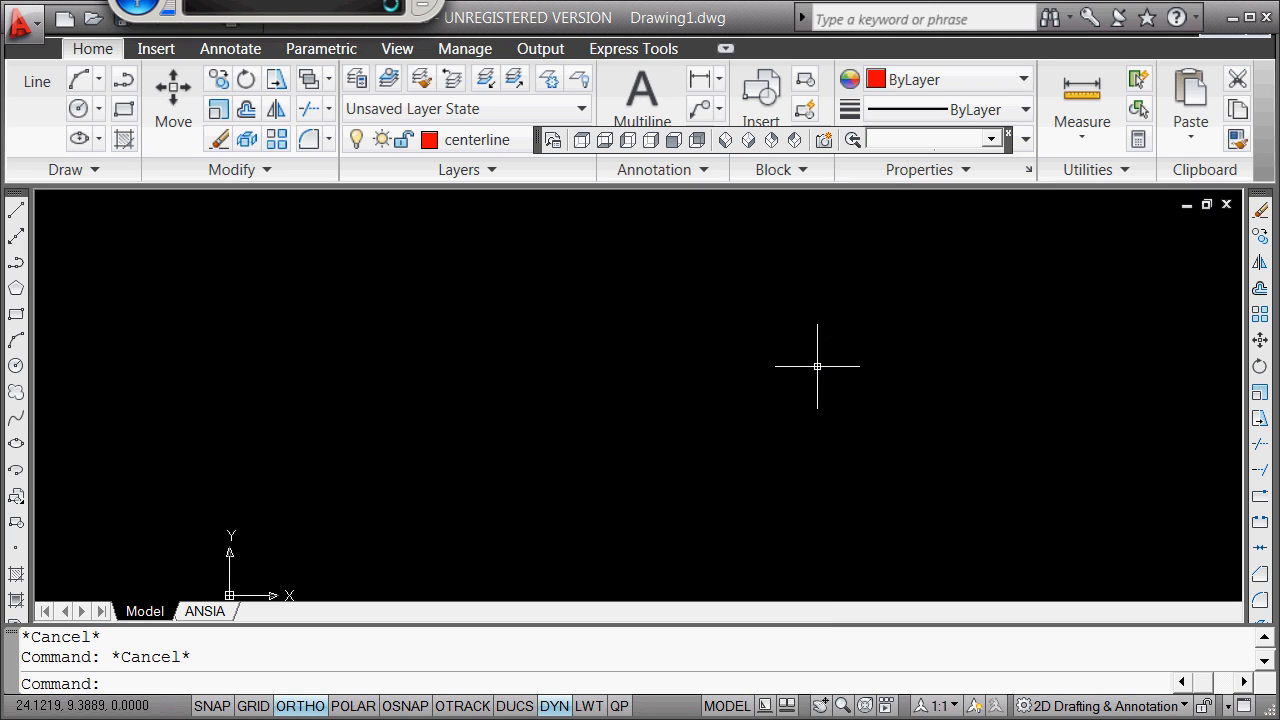
Repeat the last command to show the quick layout previews, and close them again.
left_click(816, 332)
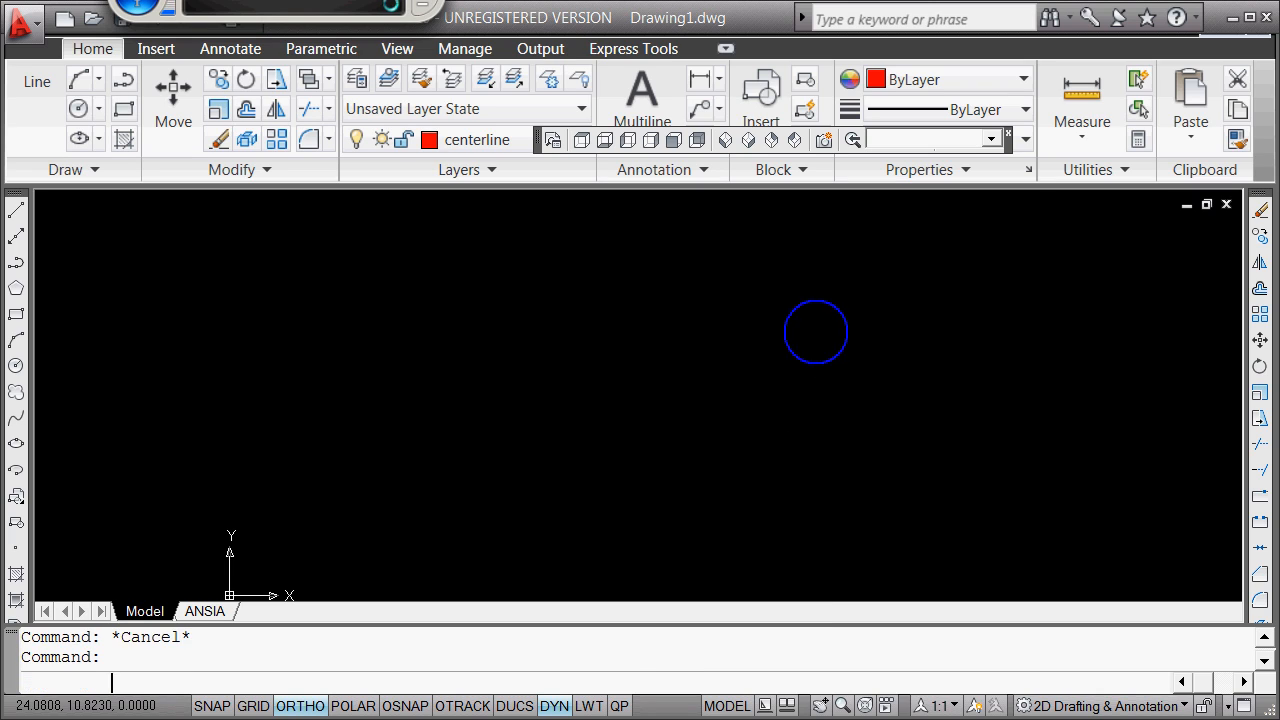
right_click(816, 332)
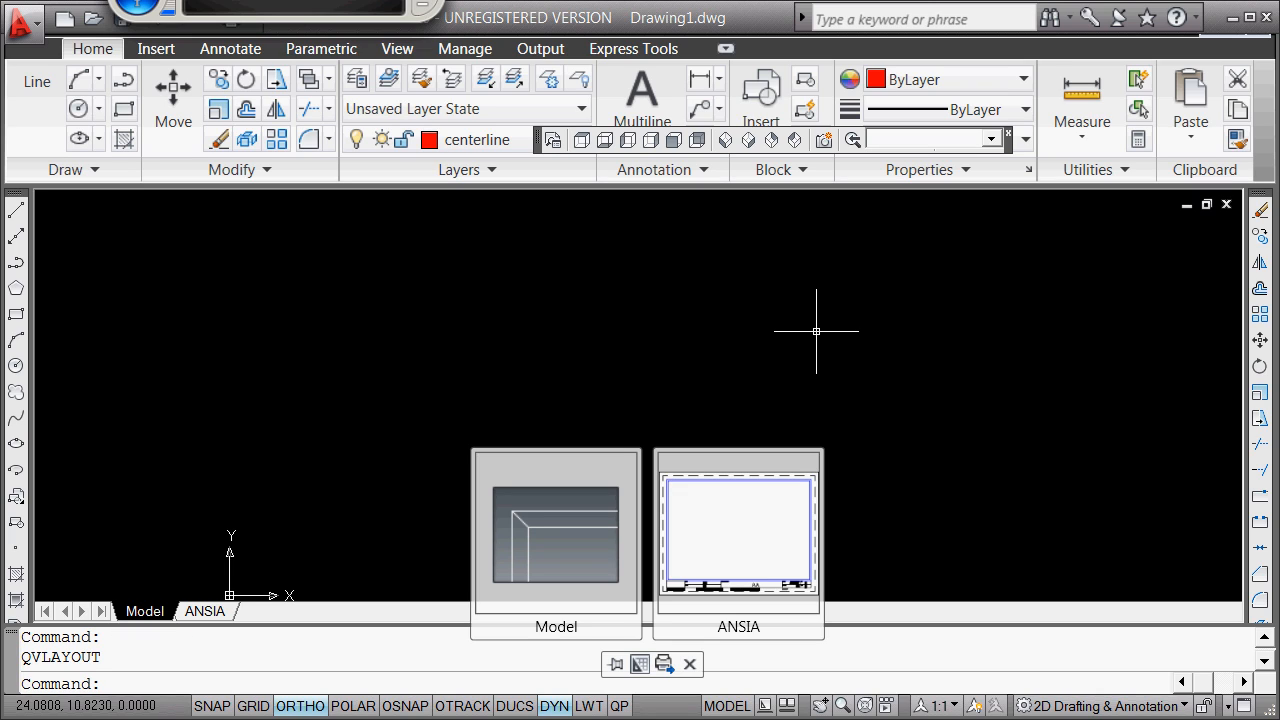
left_click(689, 664)
Review the Display settings and the list of available profiles in the Options dialog.
right_click(709, 304)
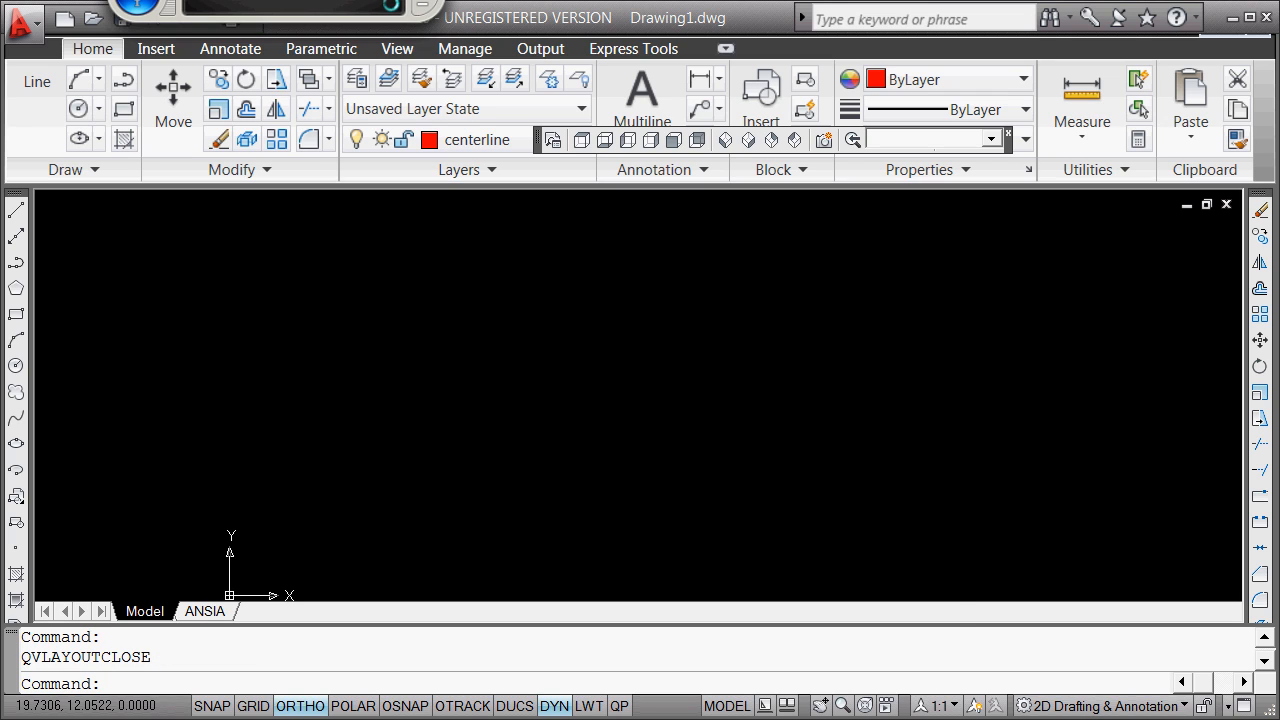
right_click(710, 300)
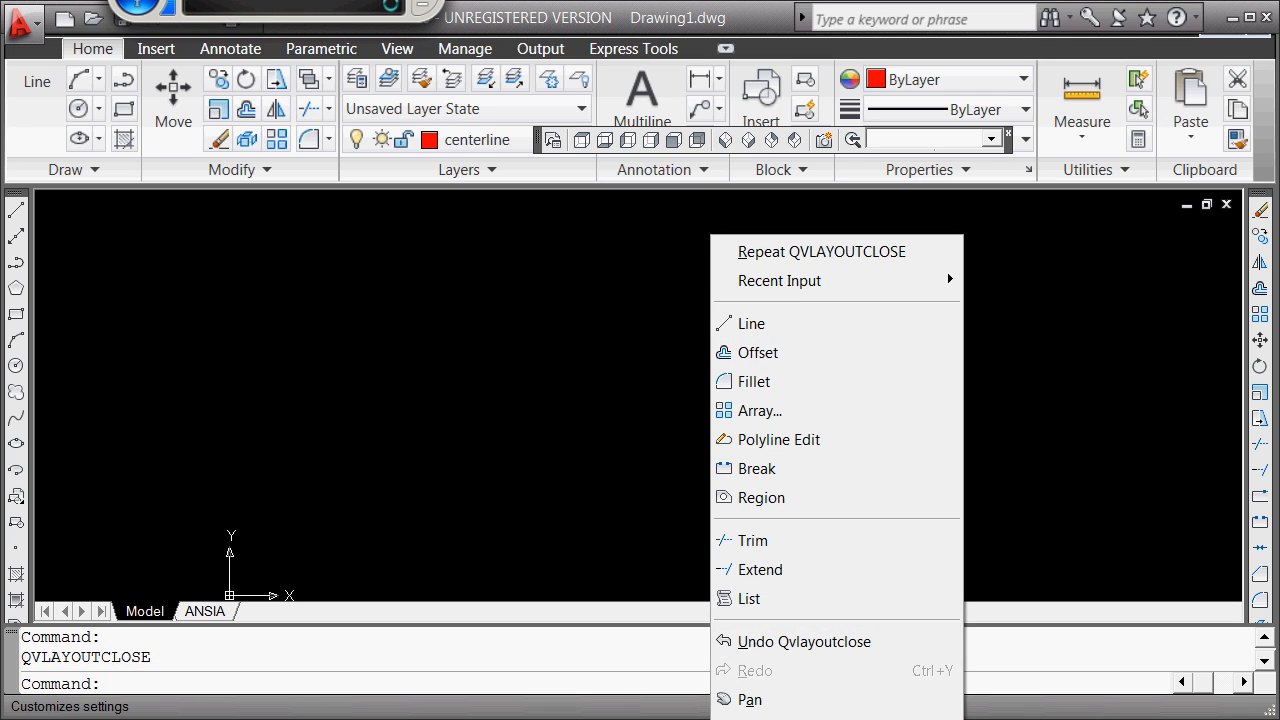
key("Escape")
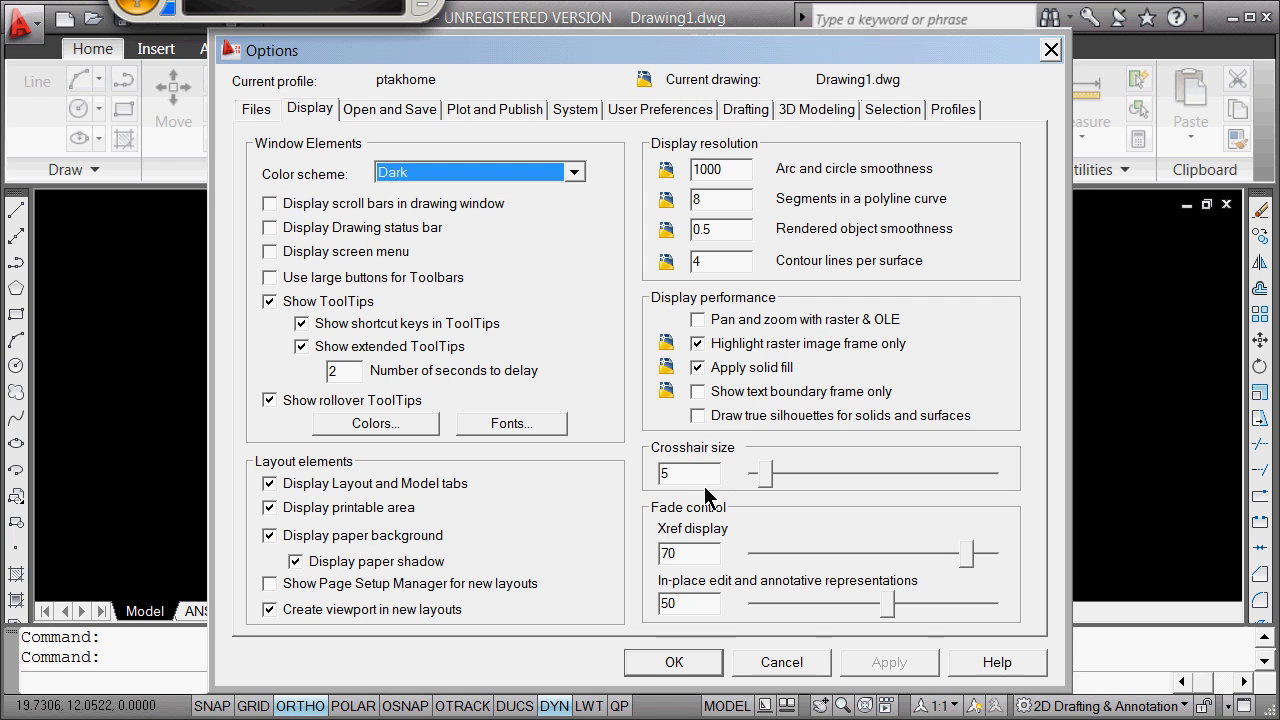
key("Escape")
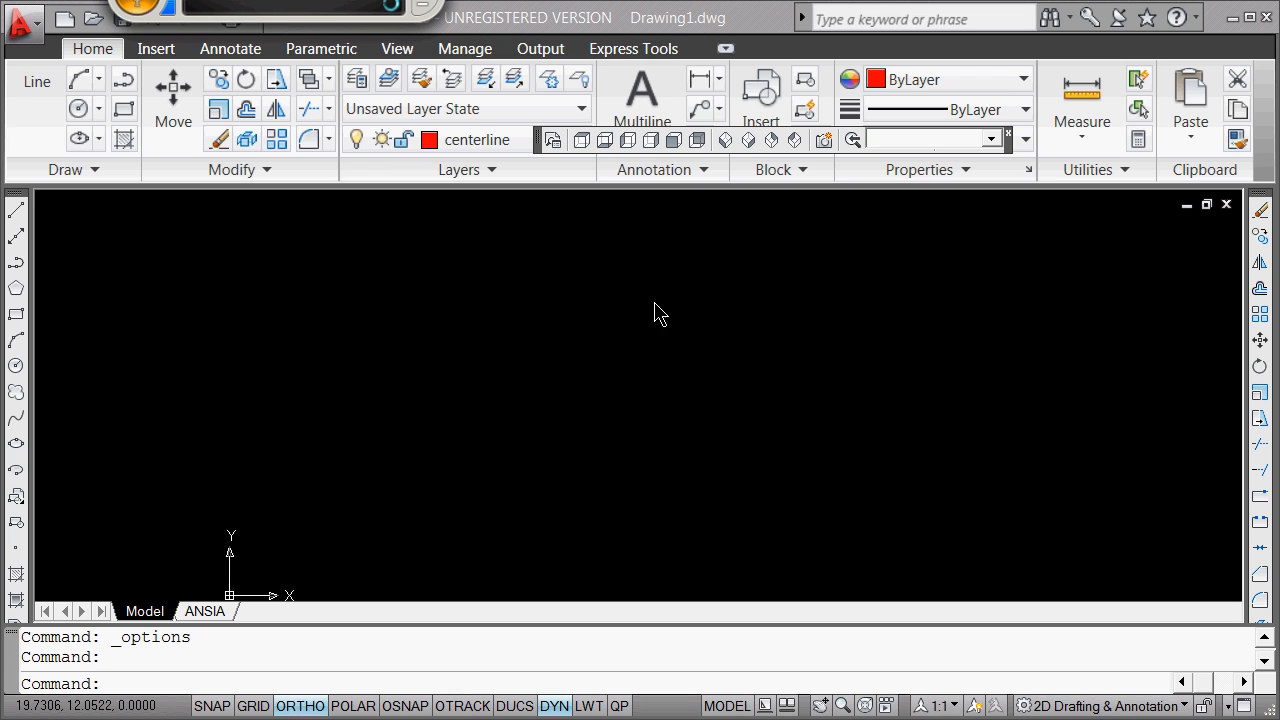
left_click(627, 265)
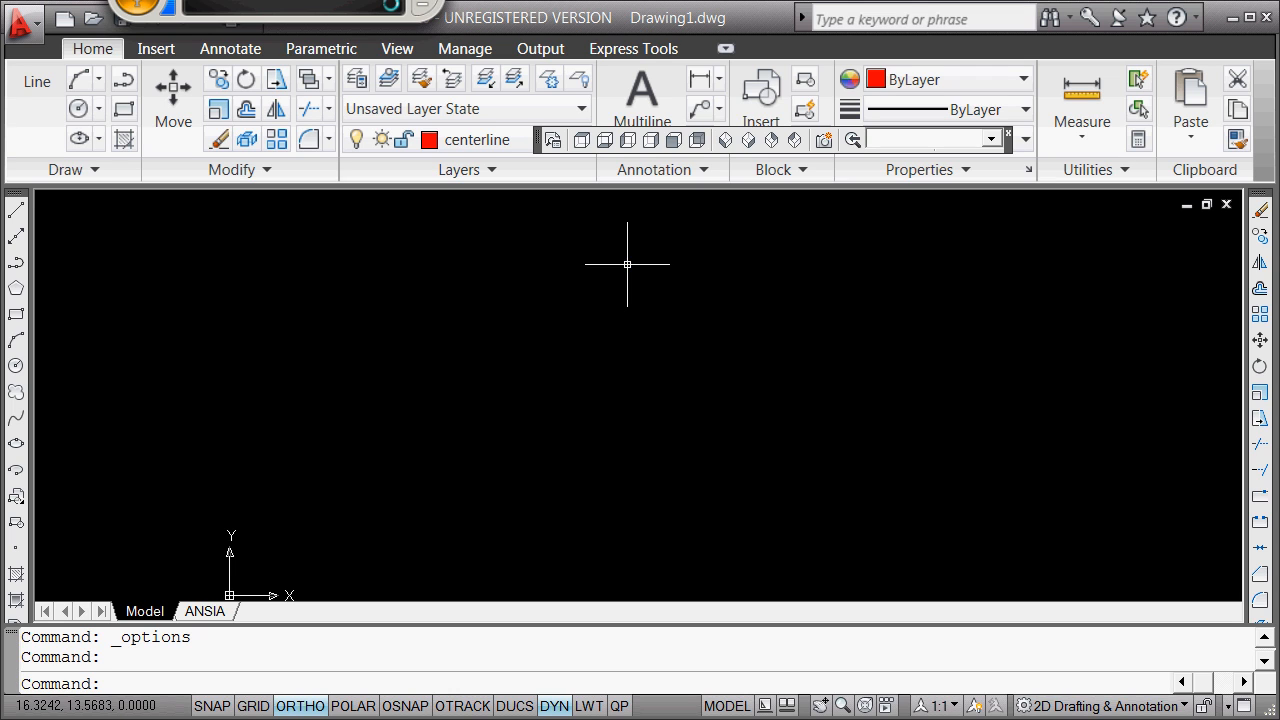
key("Return")
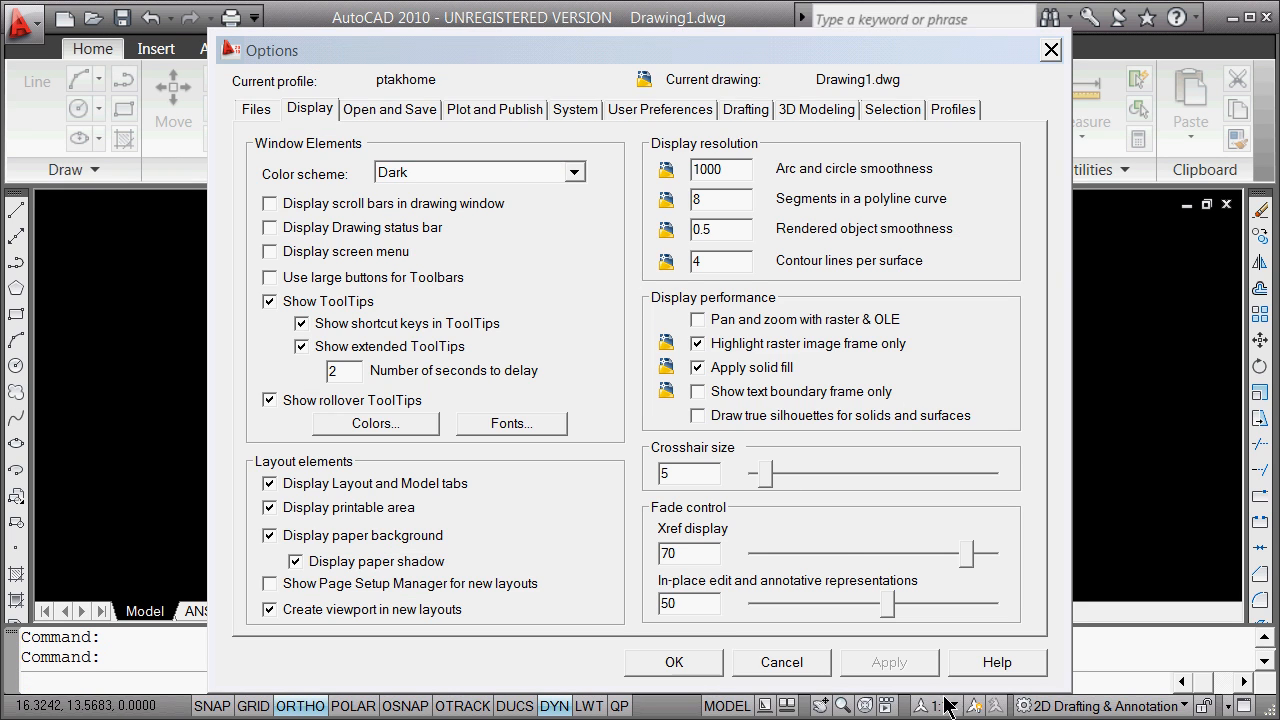
left_click(953, 108)
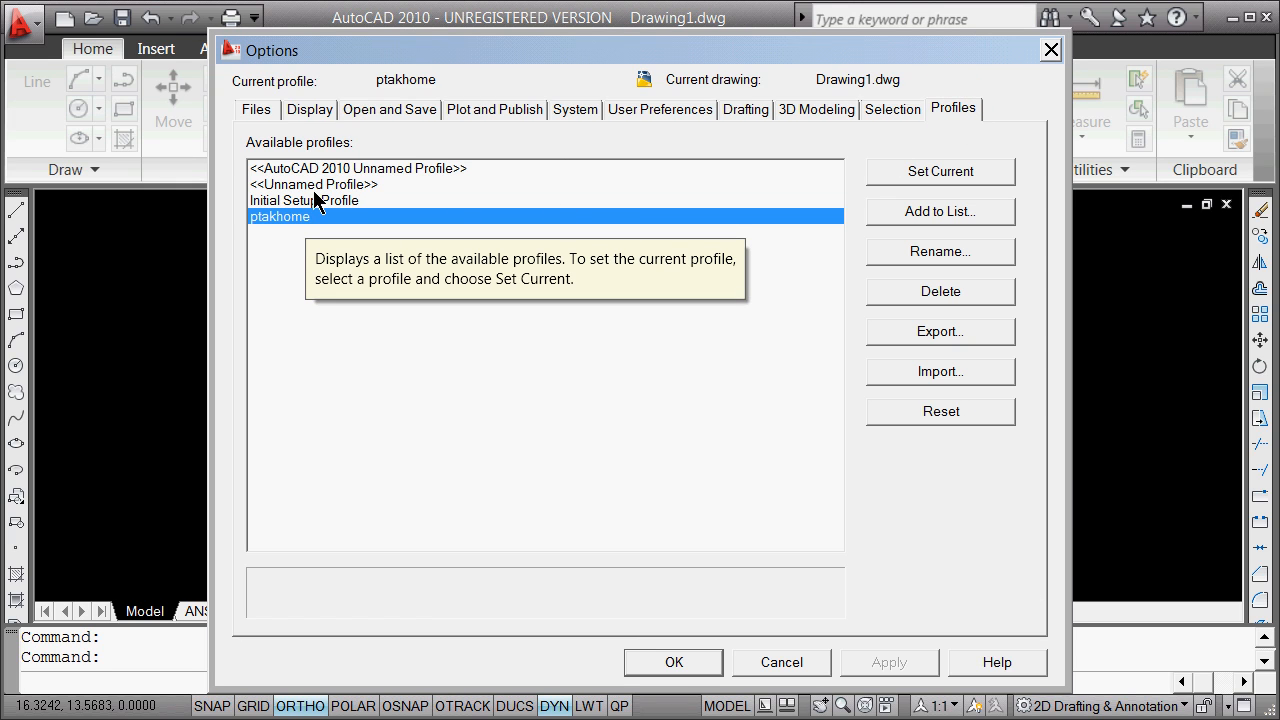
left_click(698, 662)
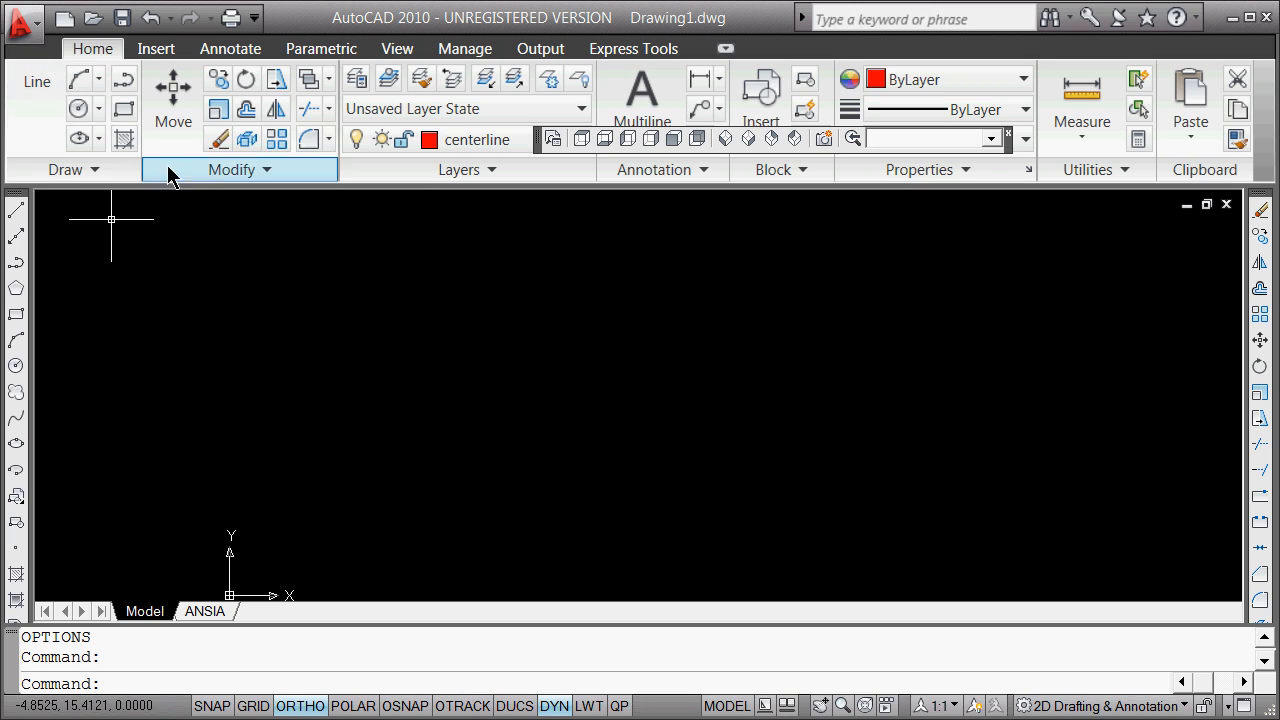
Collapse the ribbon to panel titles, turn dynamic input off and draw a rectangle 10 units wide and 8 units high in the middle of model space.
left_click(725, 49)
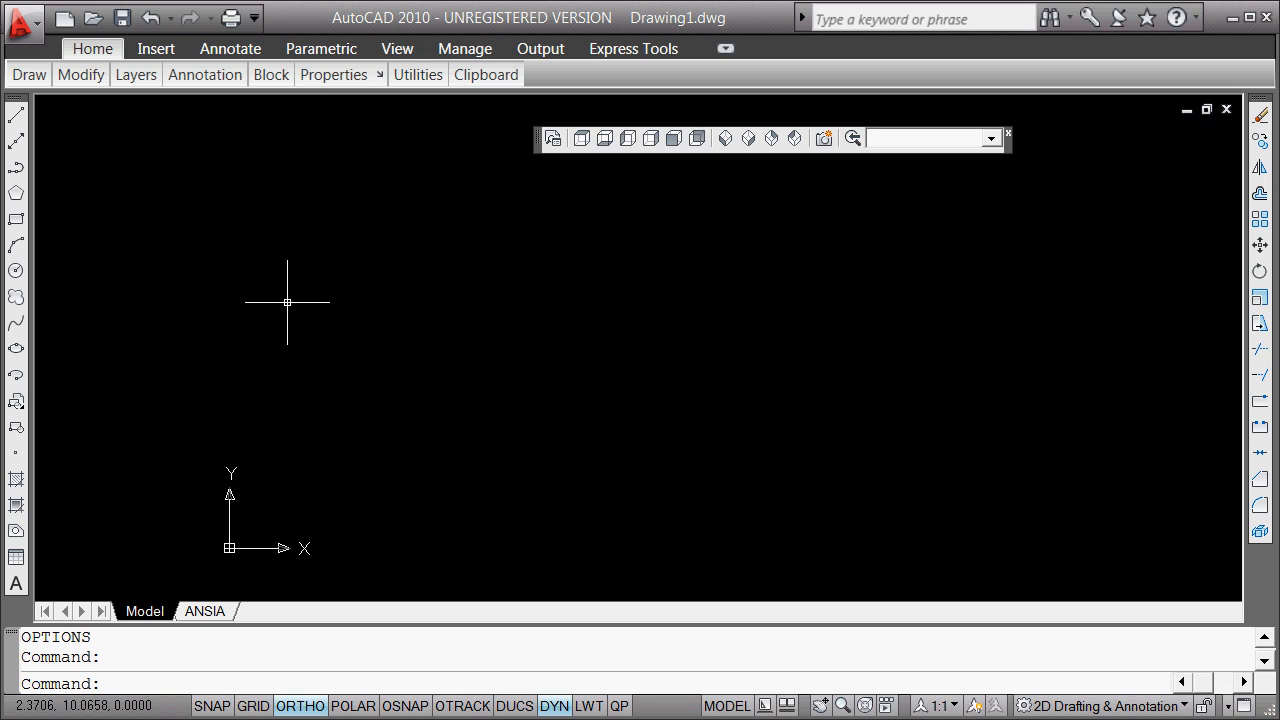
left_click(16, 219)
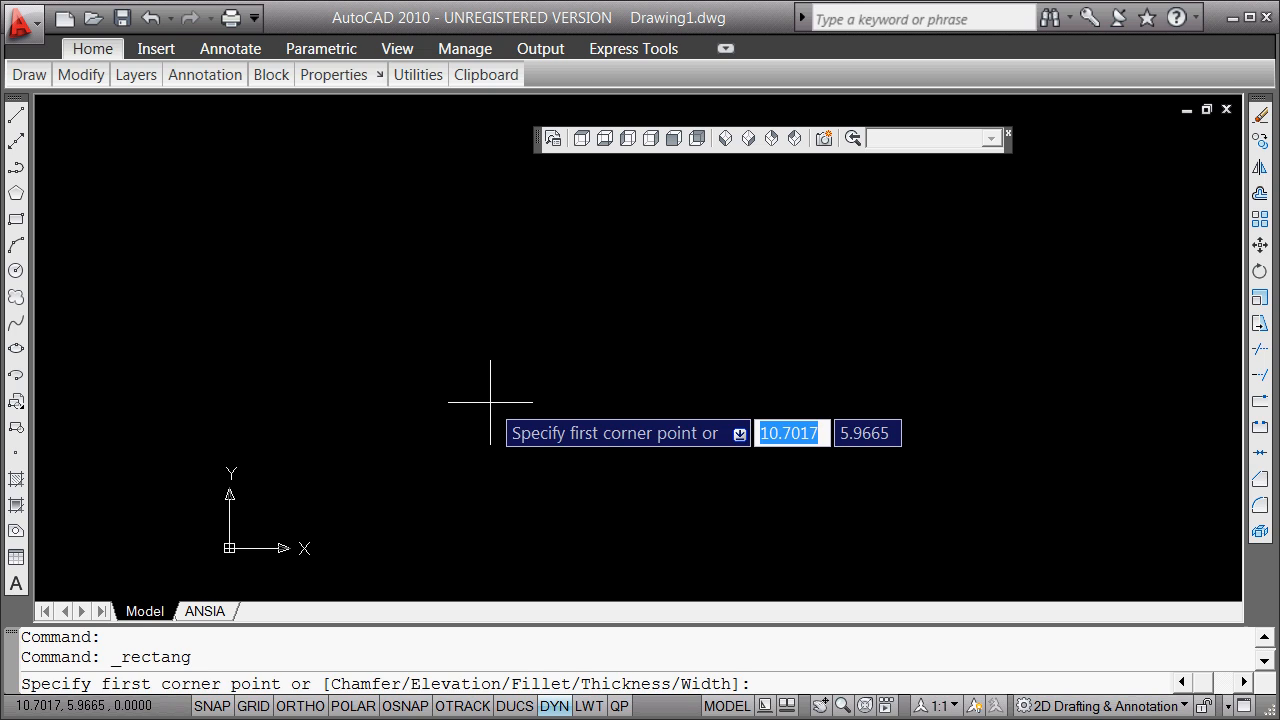
left_click(490, 402)
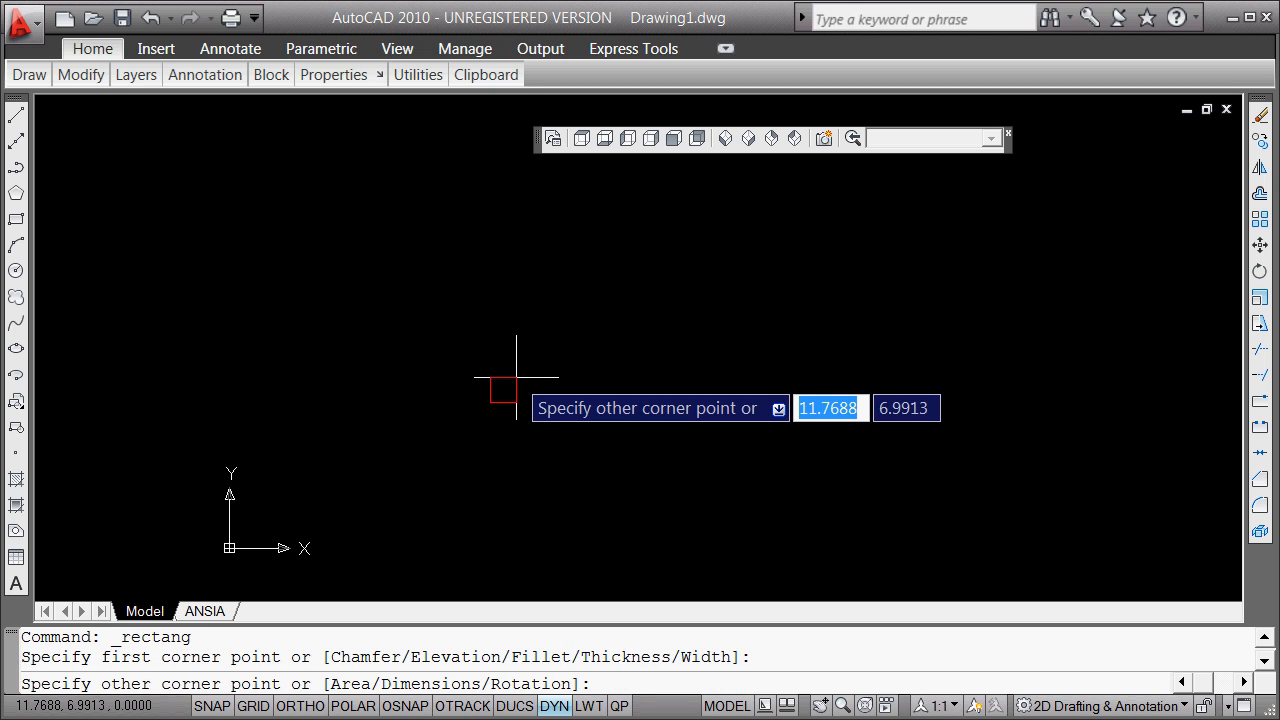
left_click(554, 706)
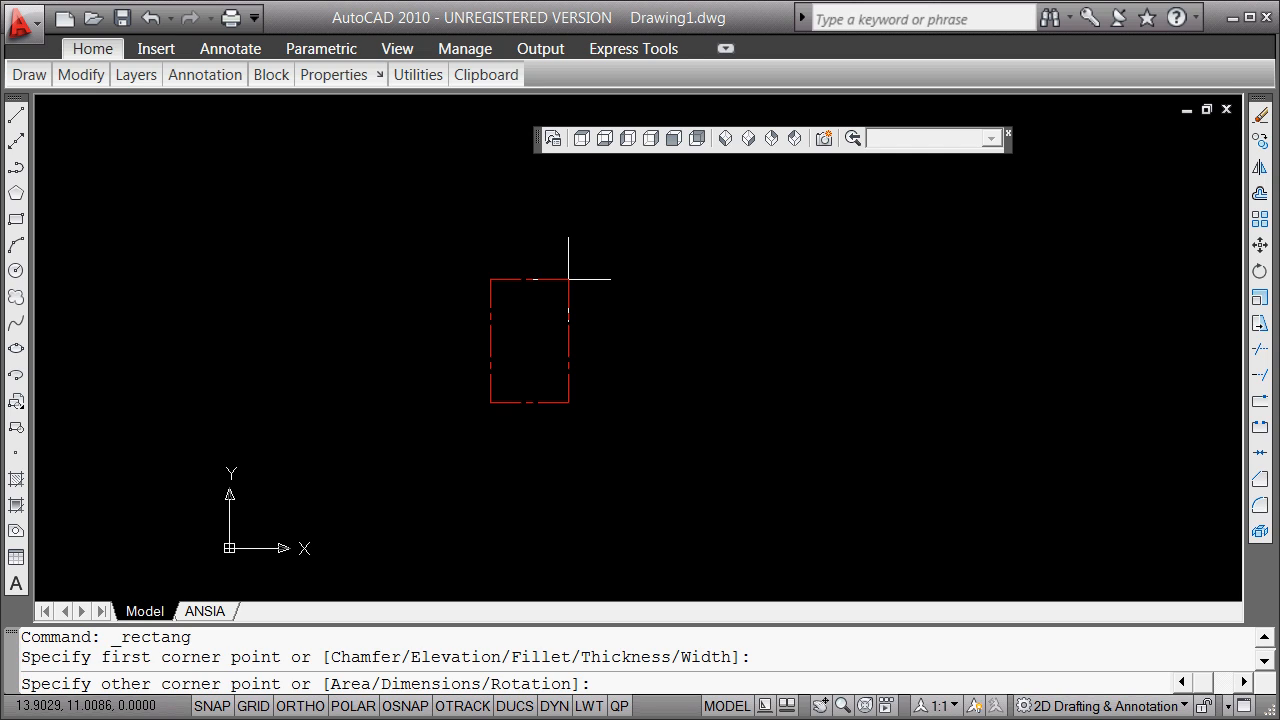
type("@")
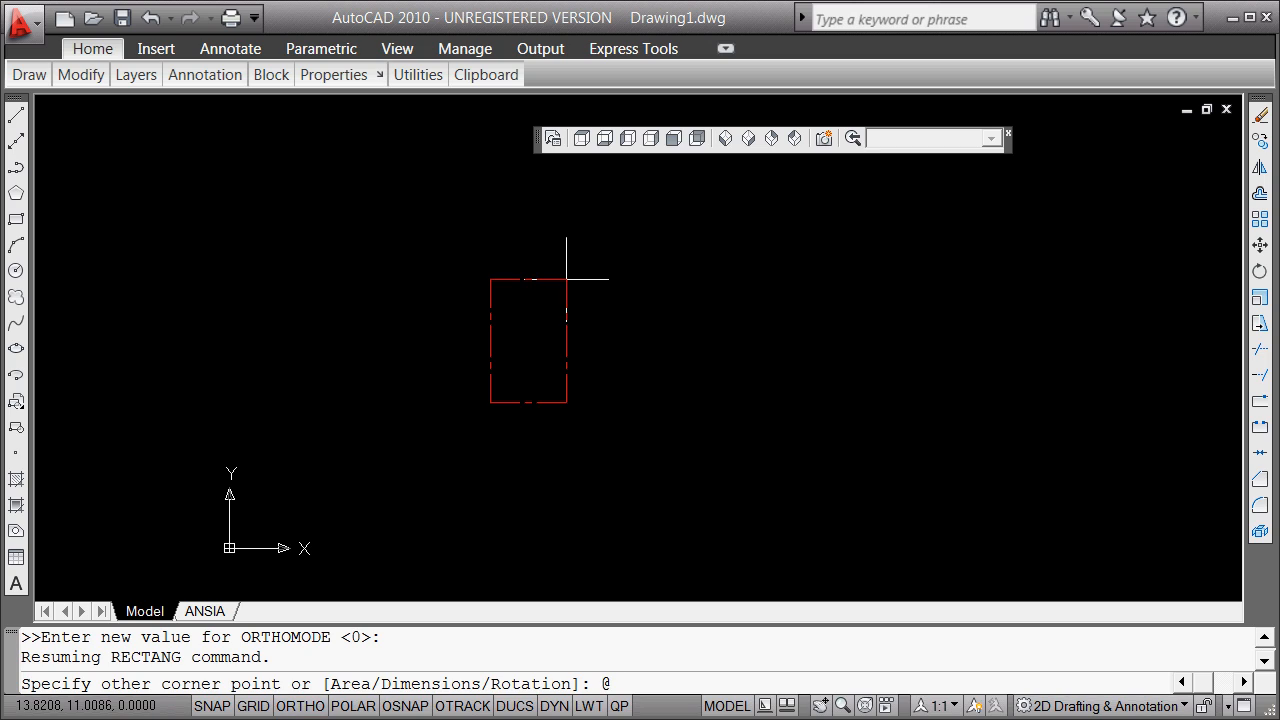
type("10,8")
key("Return")
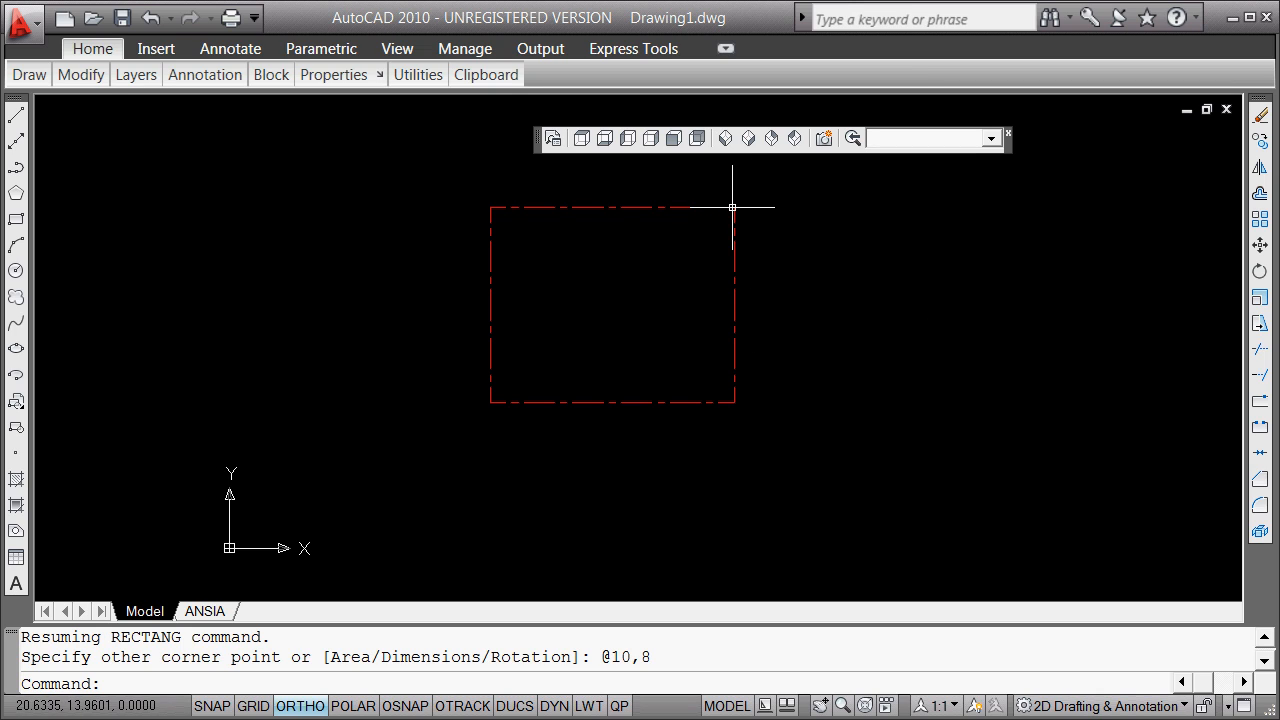
Change the rectangle's layer to view through its properties and deselect it.
left_click(734, 254)
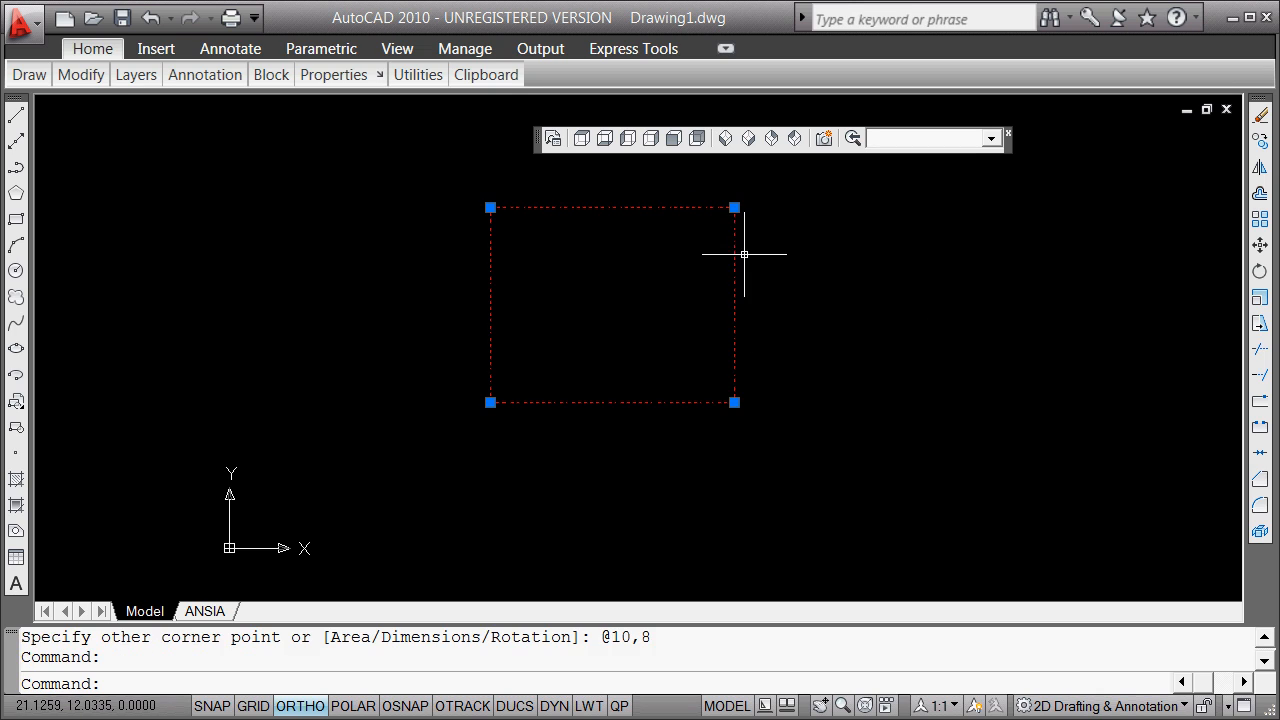
right_click(868, 213)
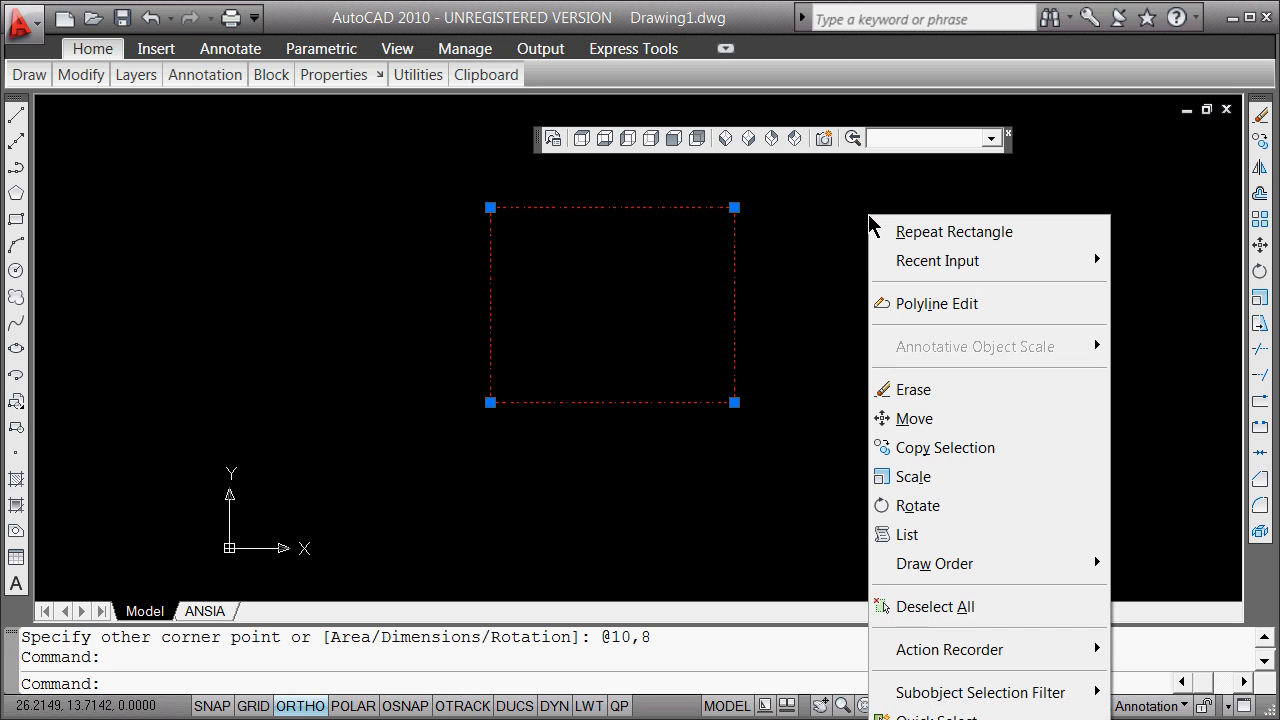
left_click(930, 718)
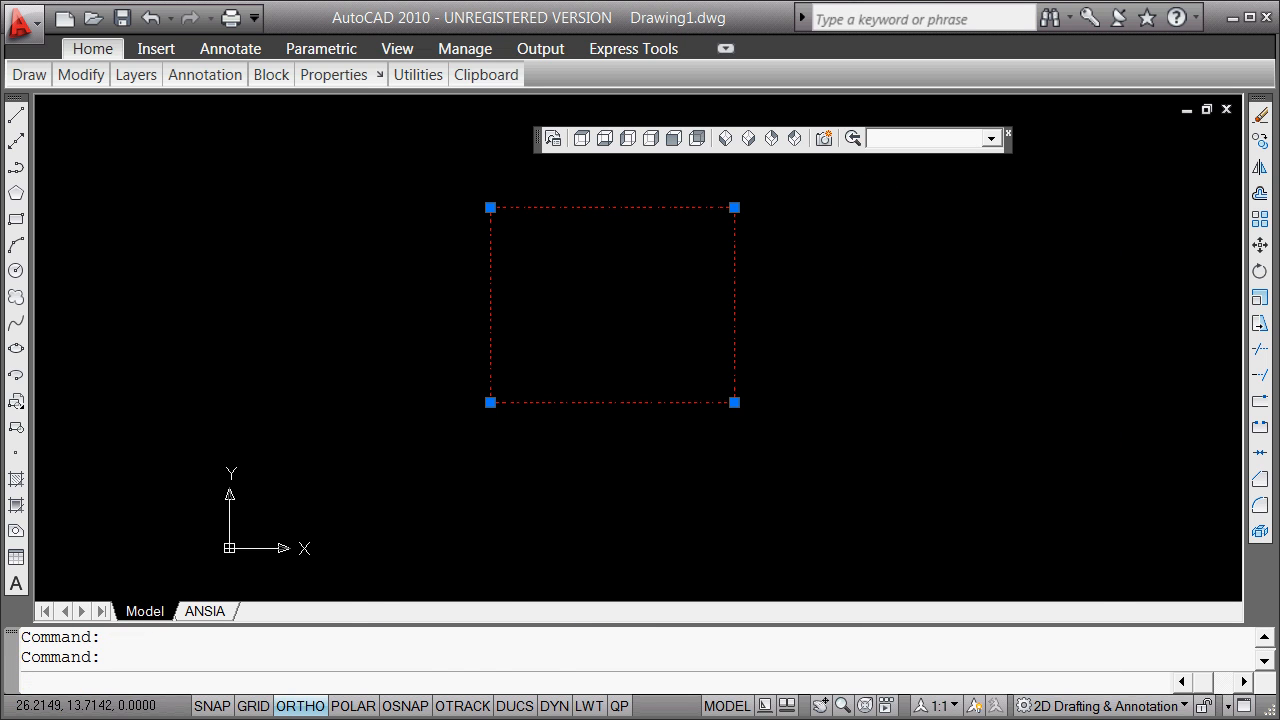
left_click(215, 225)
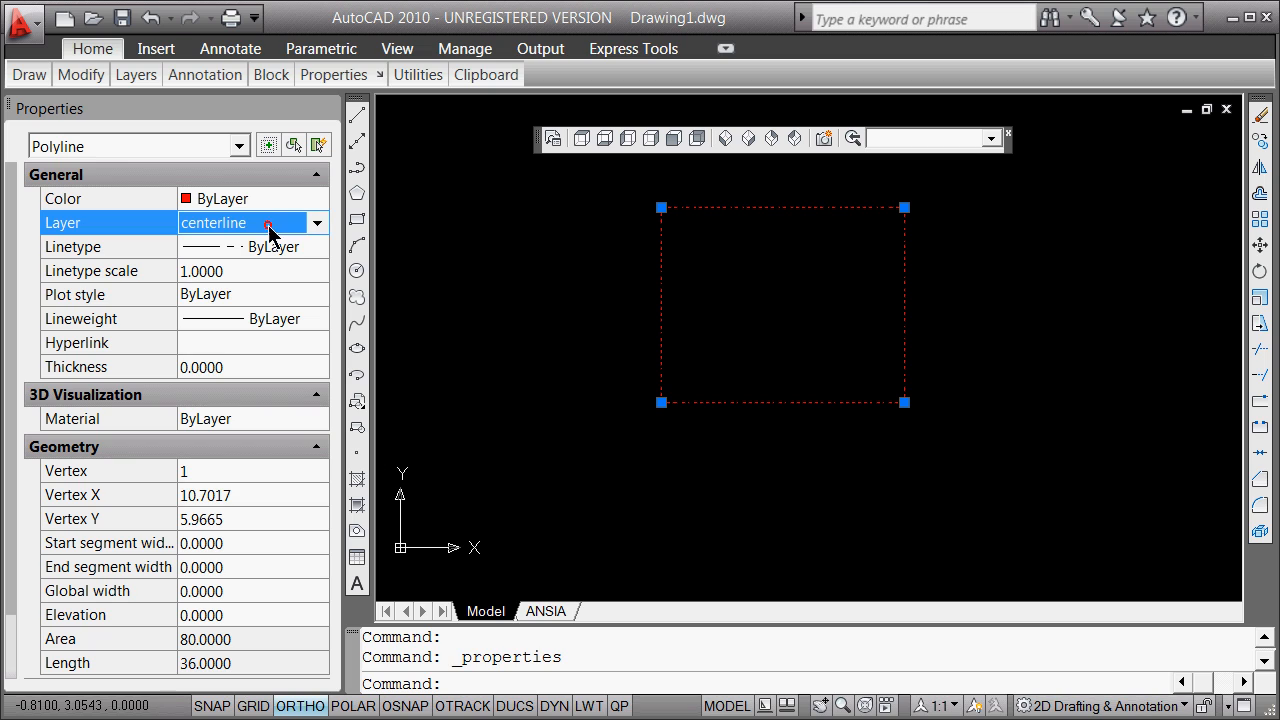
left_click(317, 223)
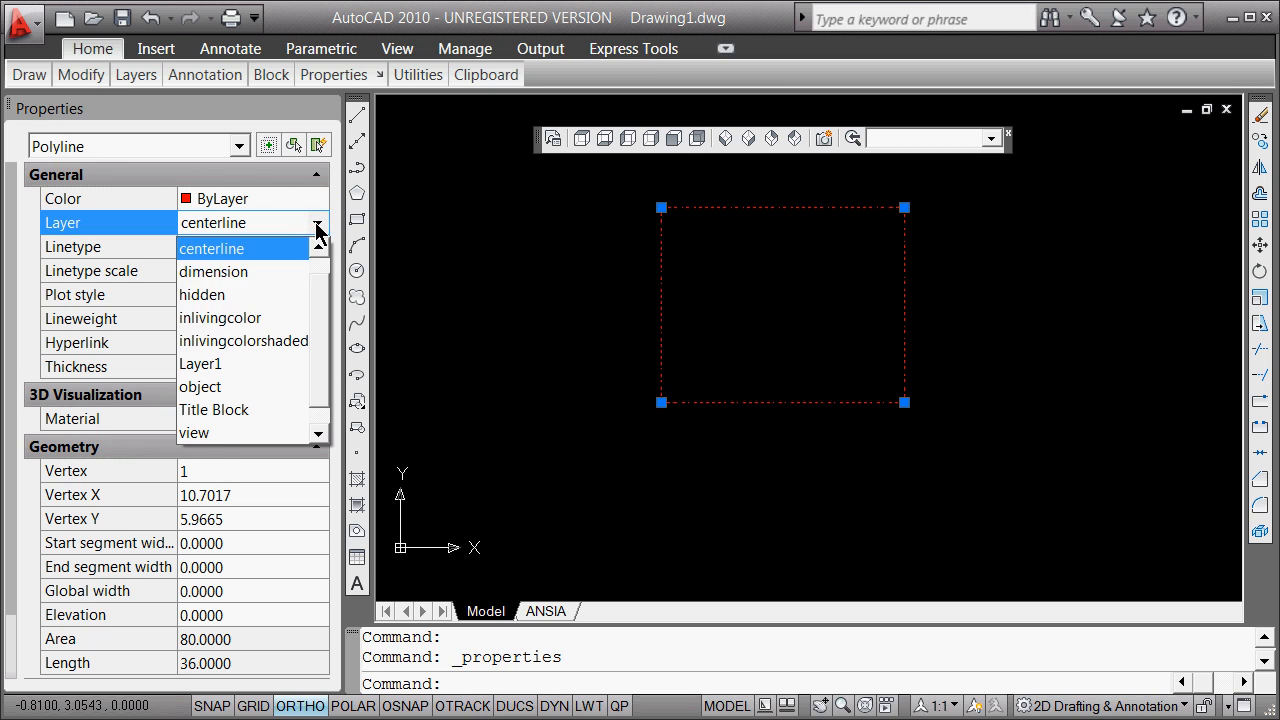
left_click(234, 432)
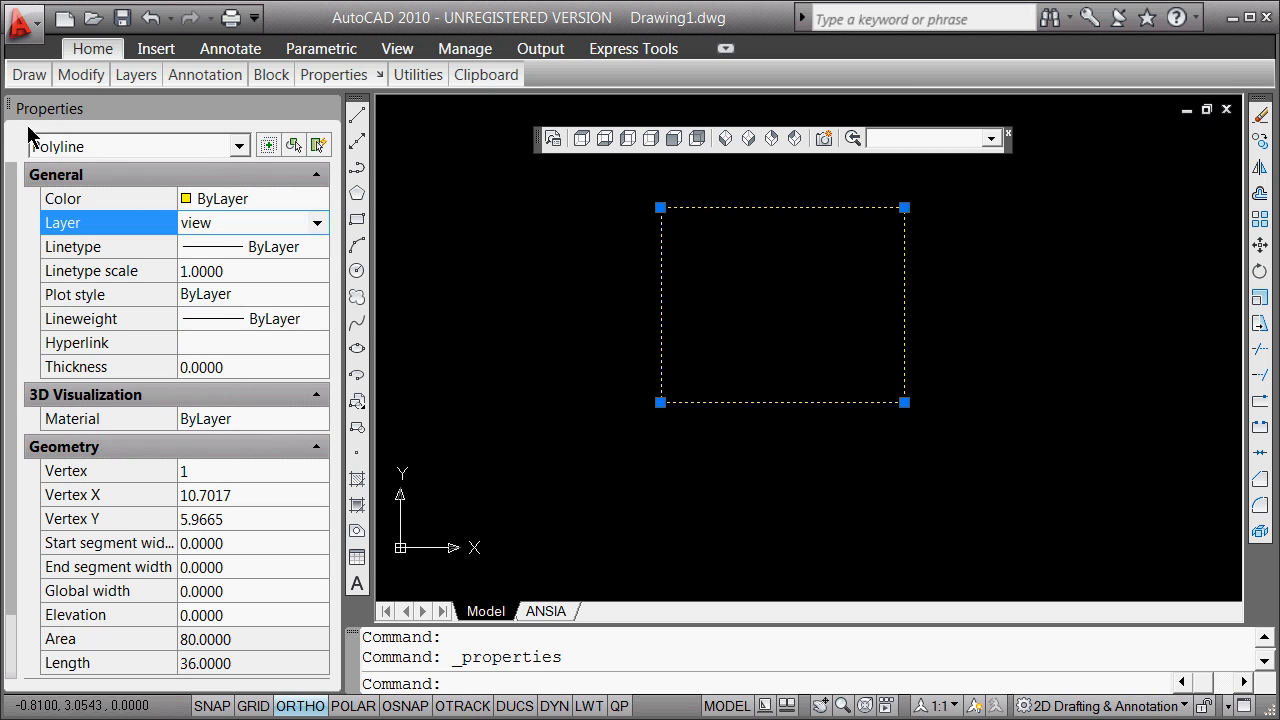
left_click(329, 108)
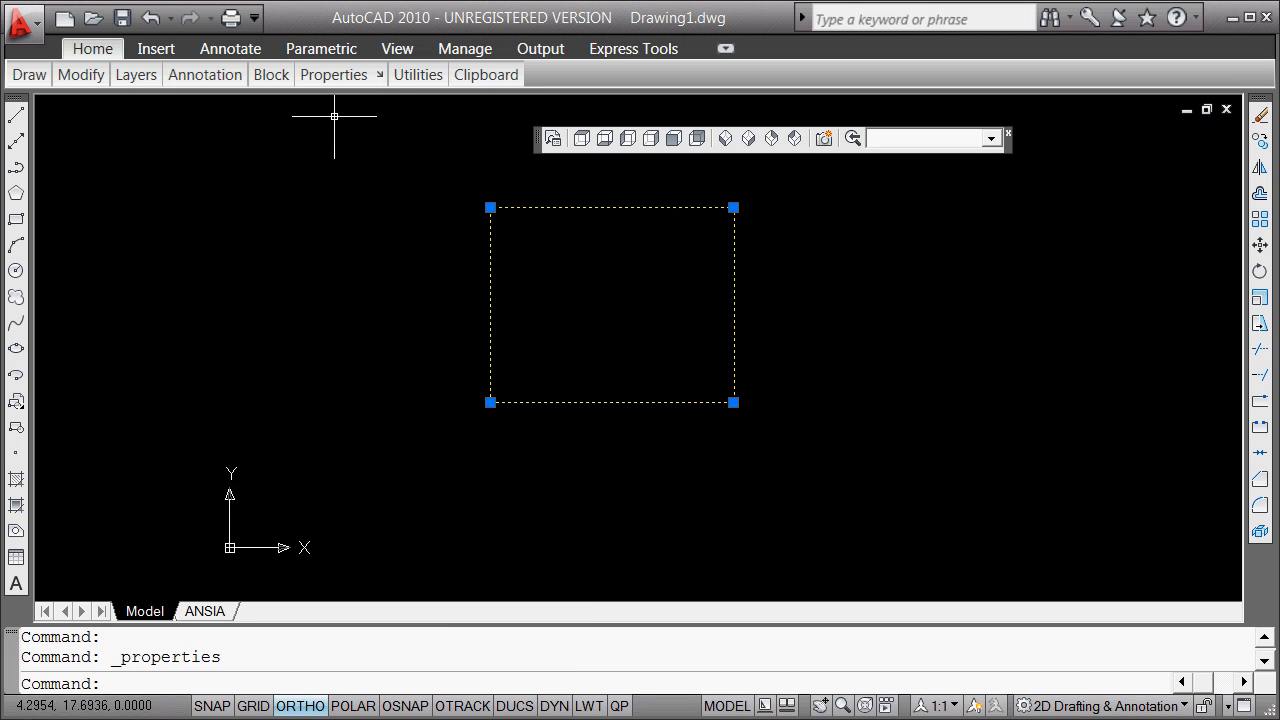
key("Escape")
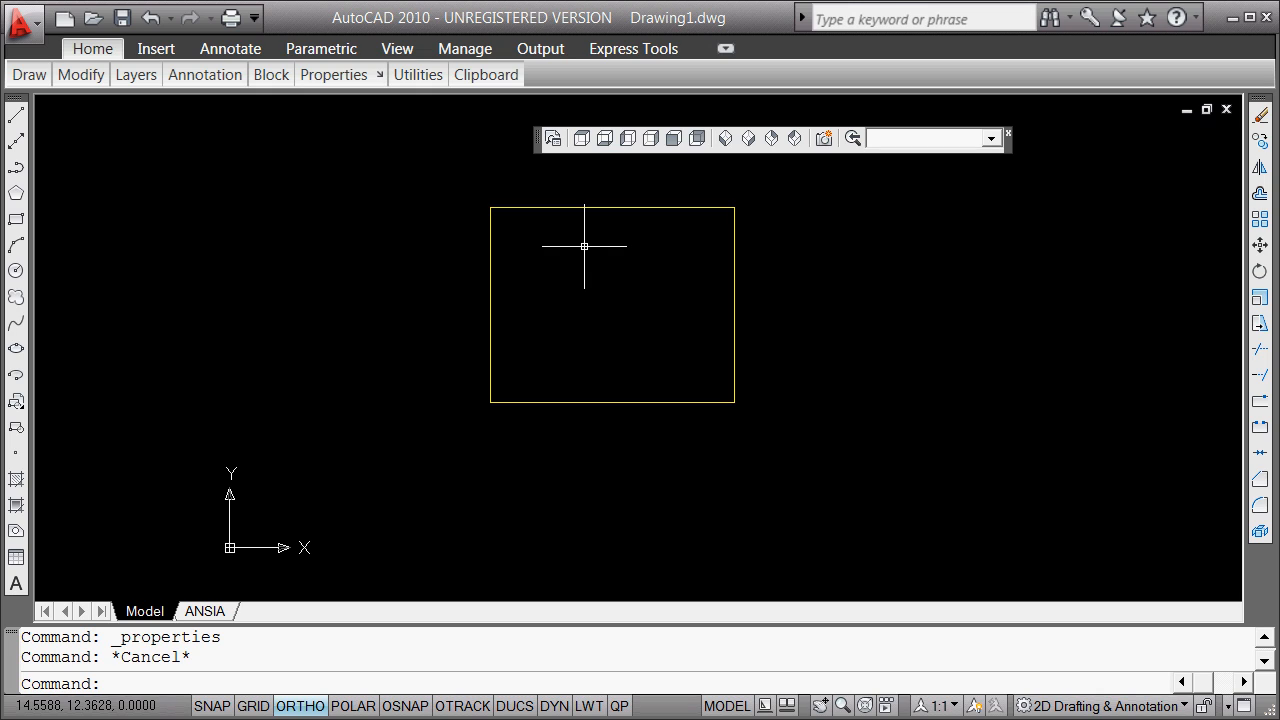
Draw a vertical line 10 units long at 90° from a point near the rectangle's lower middle, using polar coordinates.
left_click(16, 120)
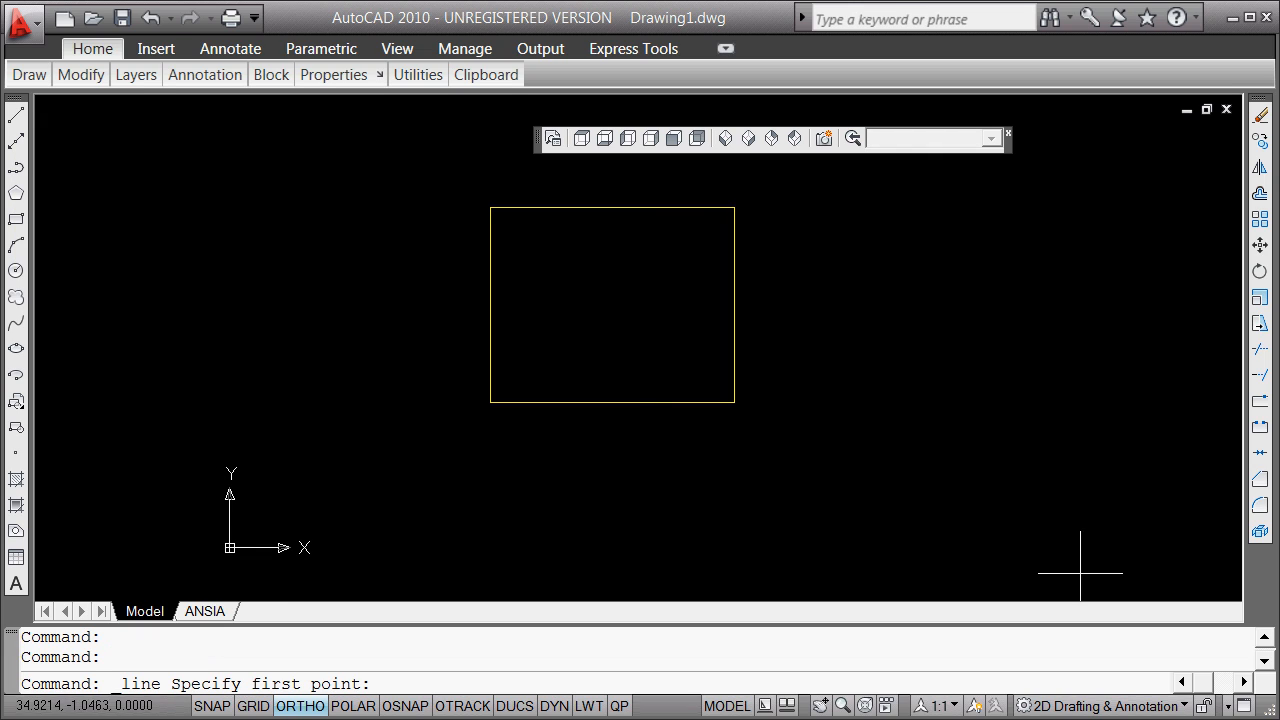
left_click(614, 363)
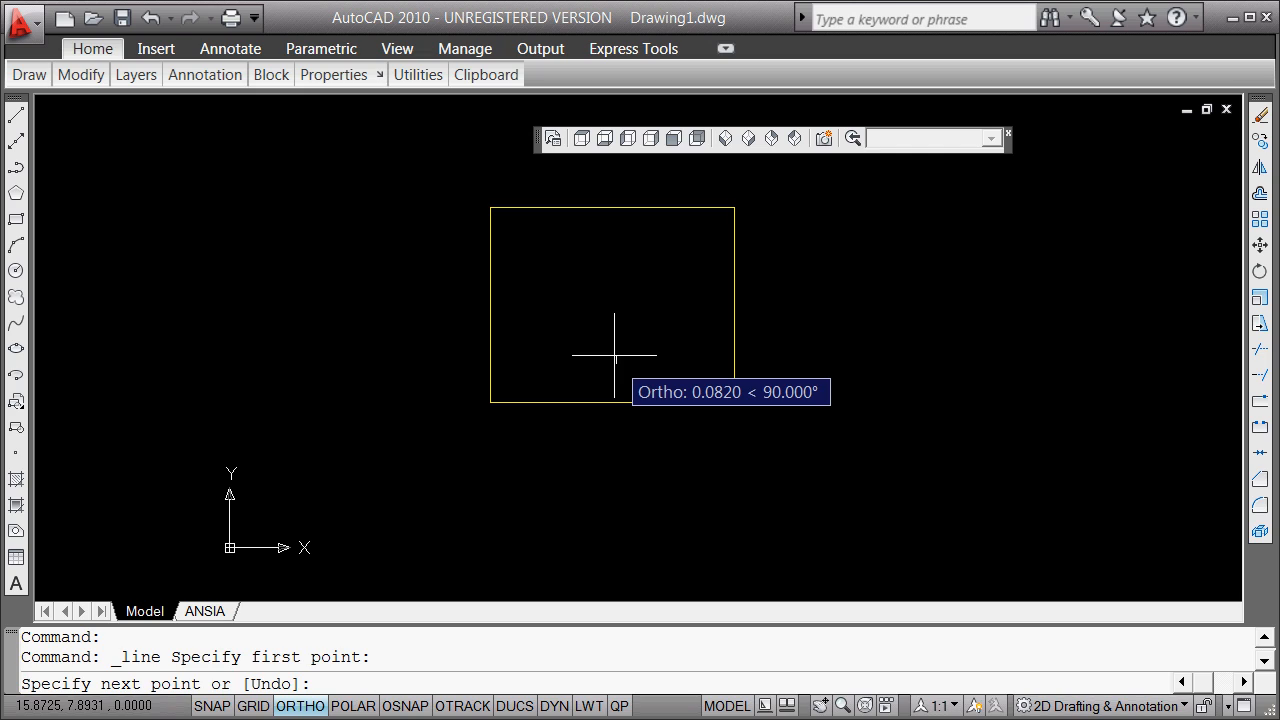
type("@10<90")
key("Return")
key("Return")
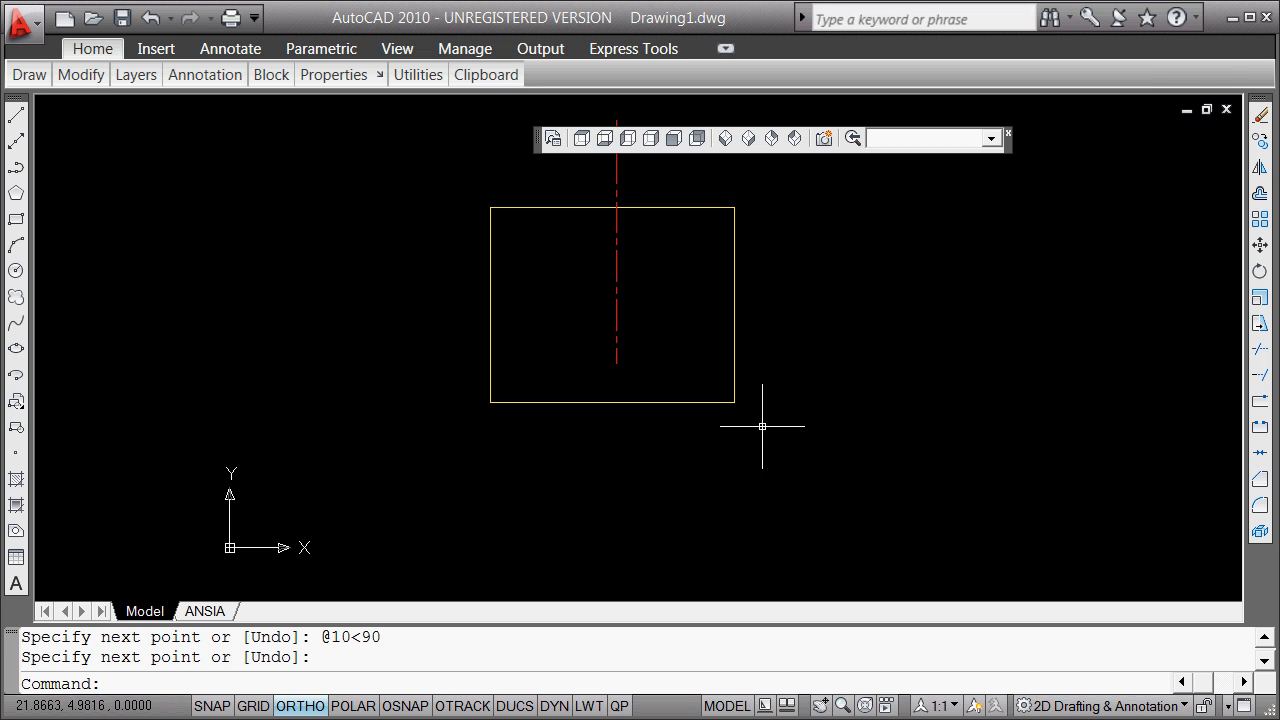
Offset the vertical centre line 1 unit to its left inside the rectangle.
right_click(941, 229)
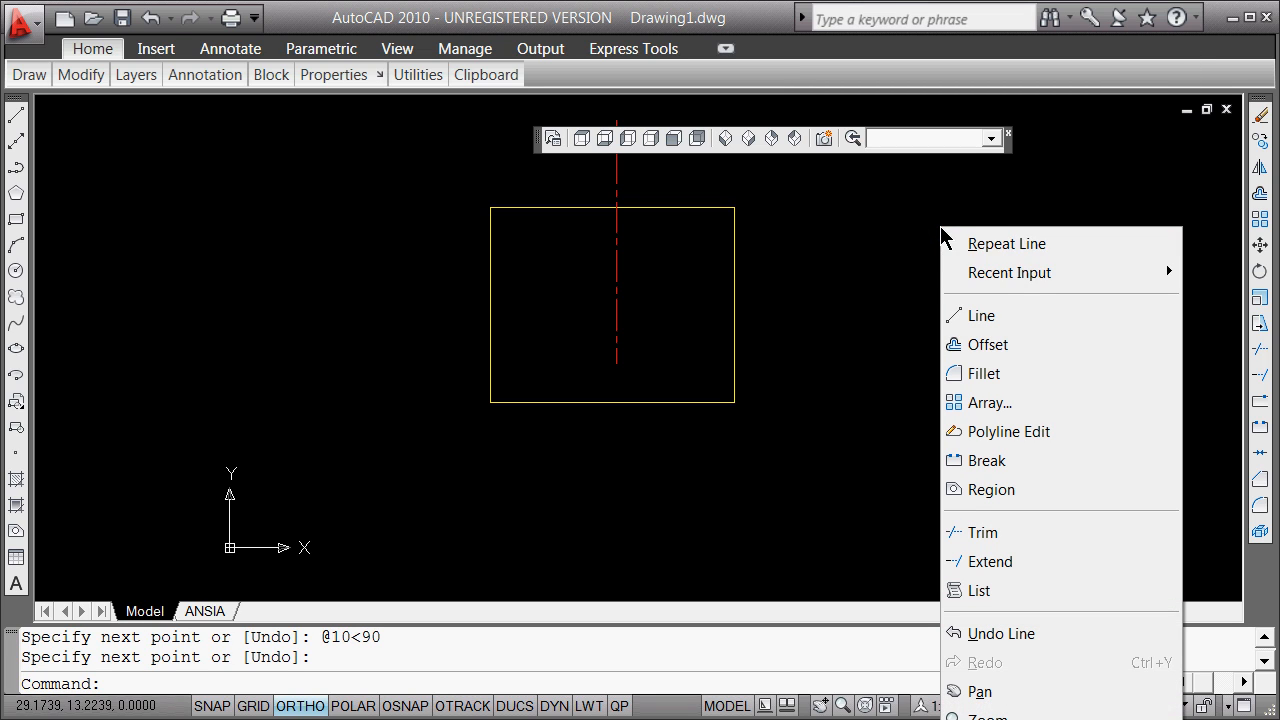
left_click(997, 344)
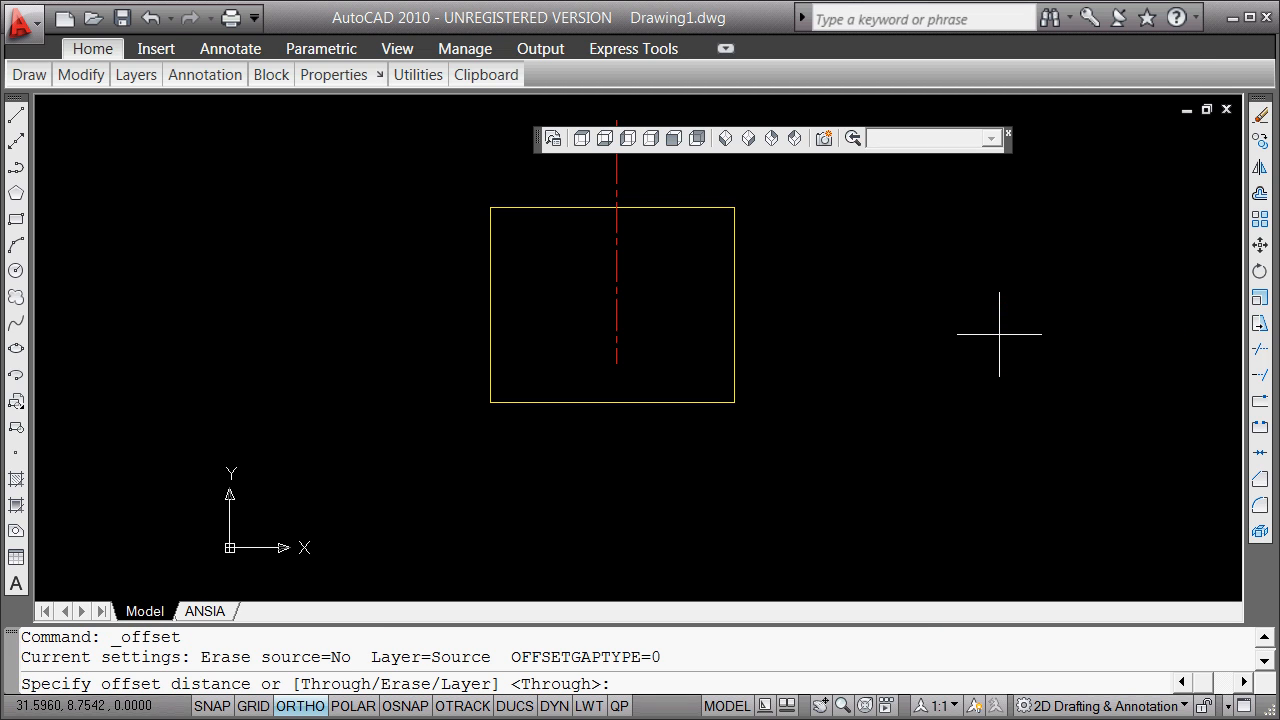
type("1")
key("Return")
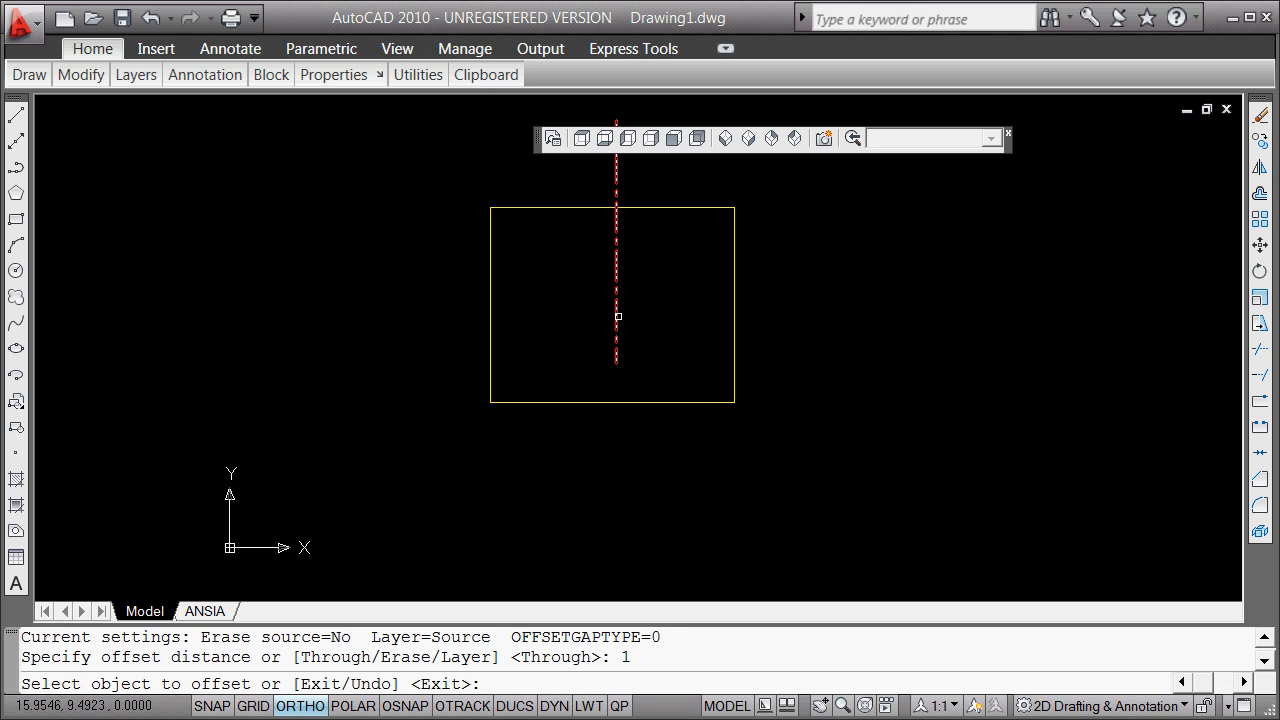
left_click(617, 310)
left_click(604, 313)
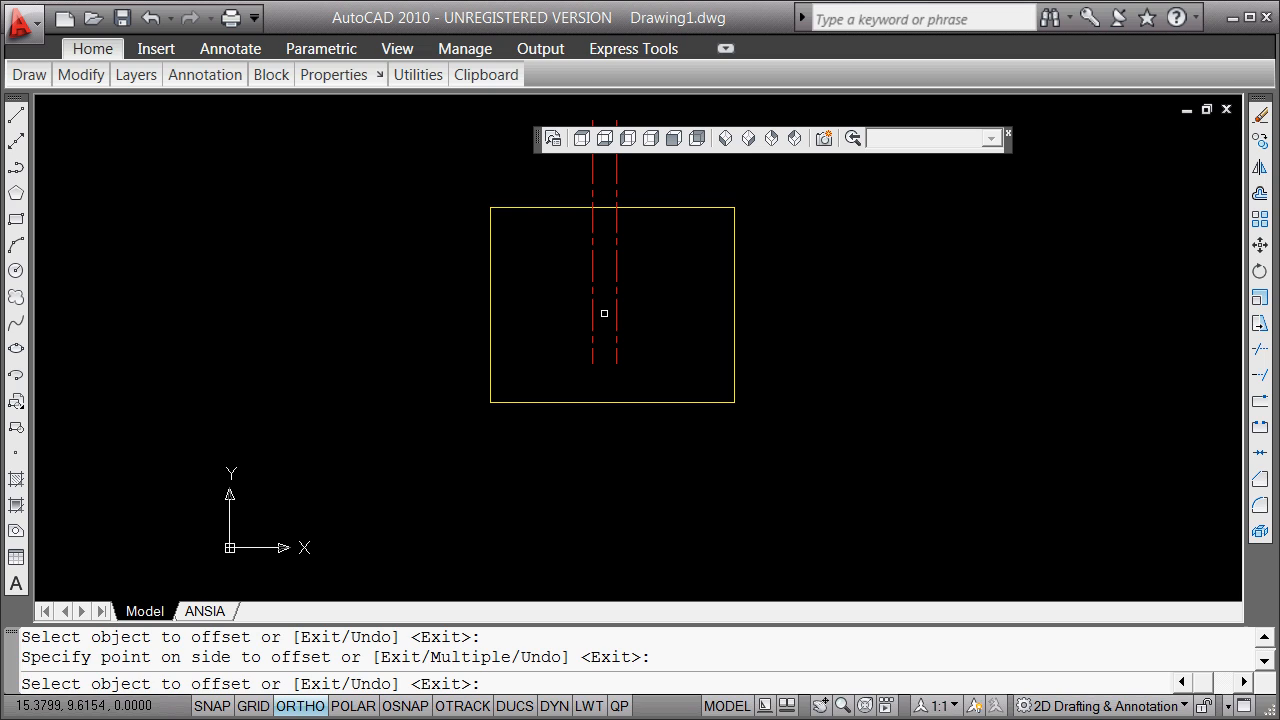
key("Return")
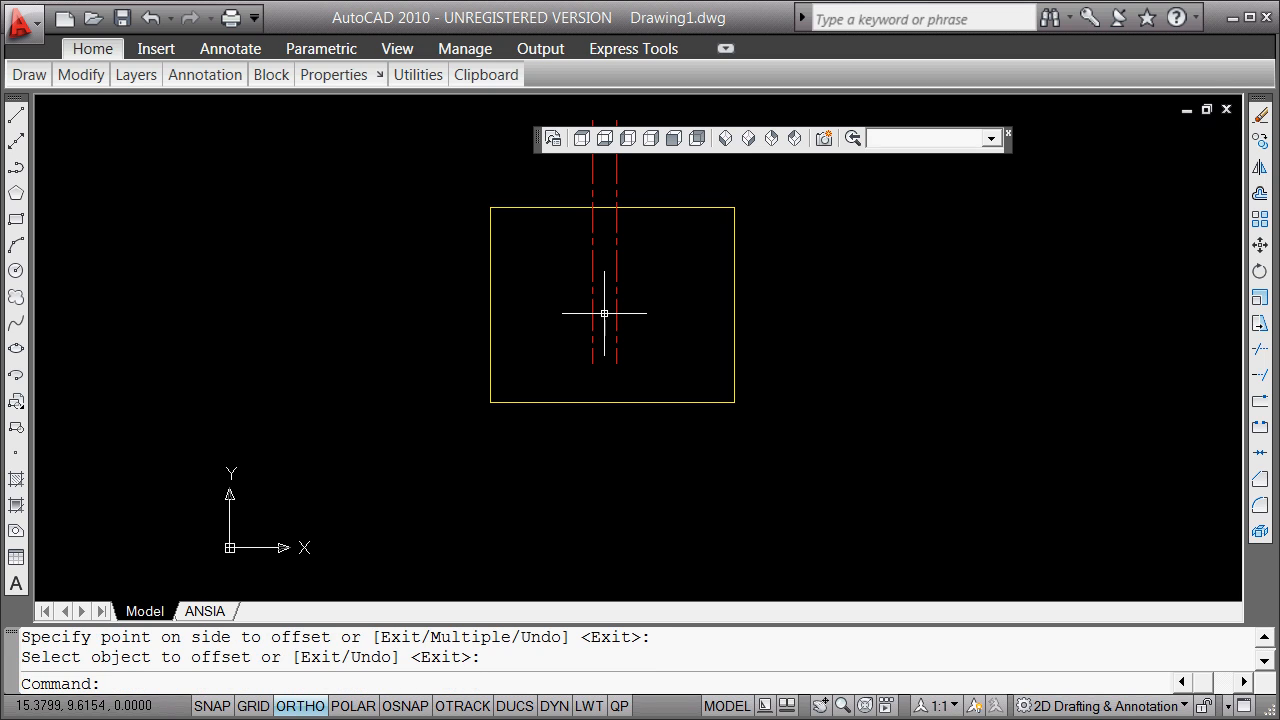
Offset the original vertical line, the rightmost one, 4 units to its left.
key("Return")
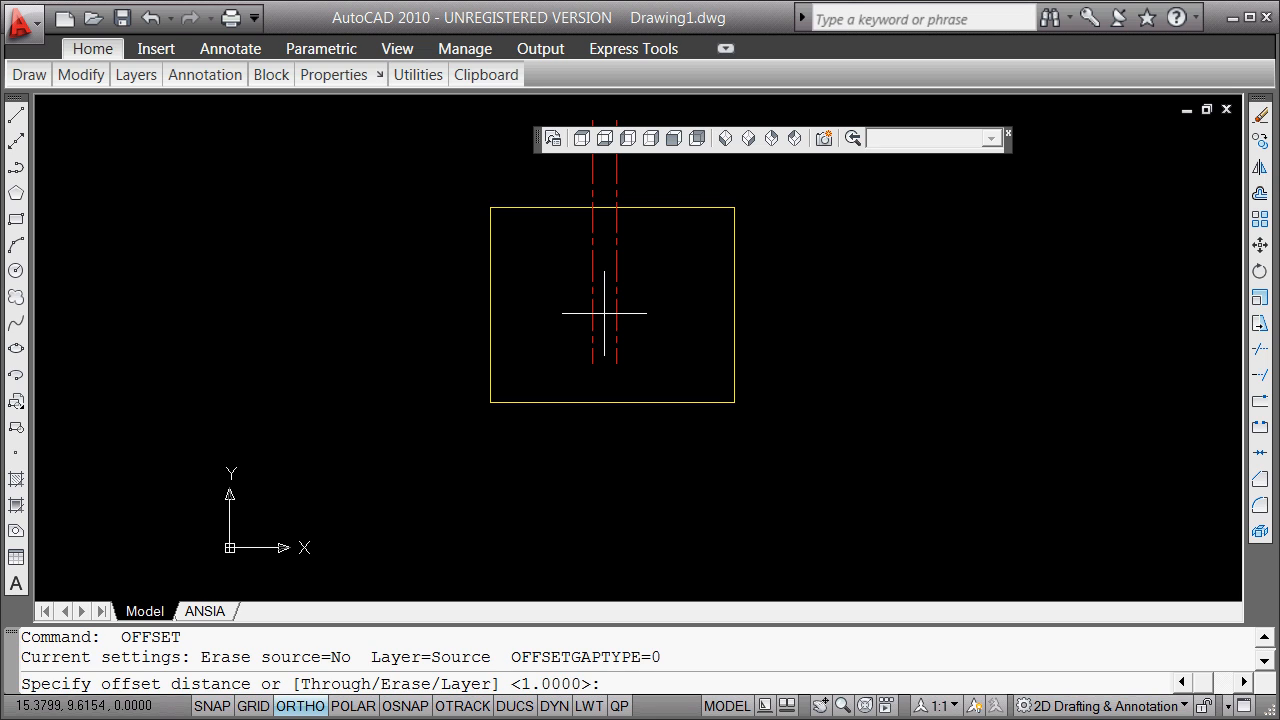
type("4")
key("Return")
left_click(617, 294)
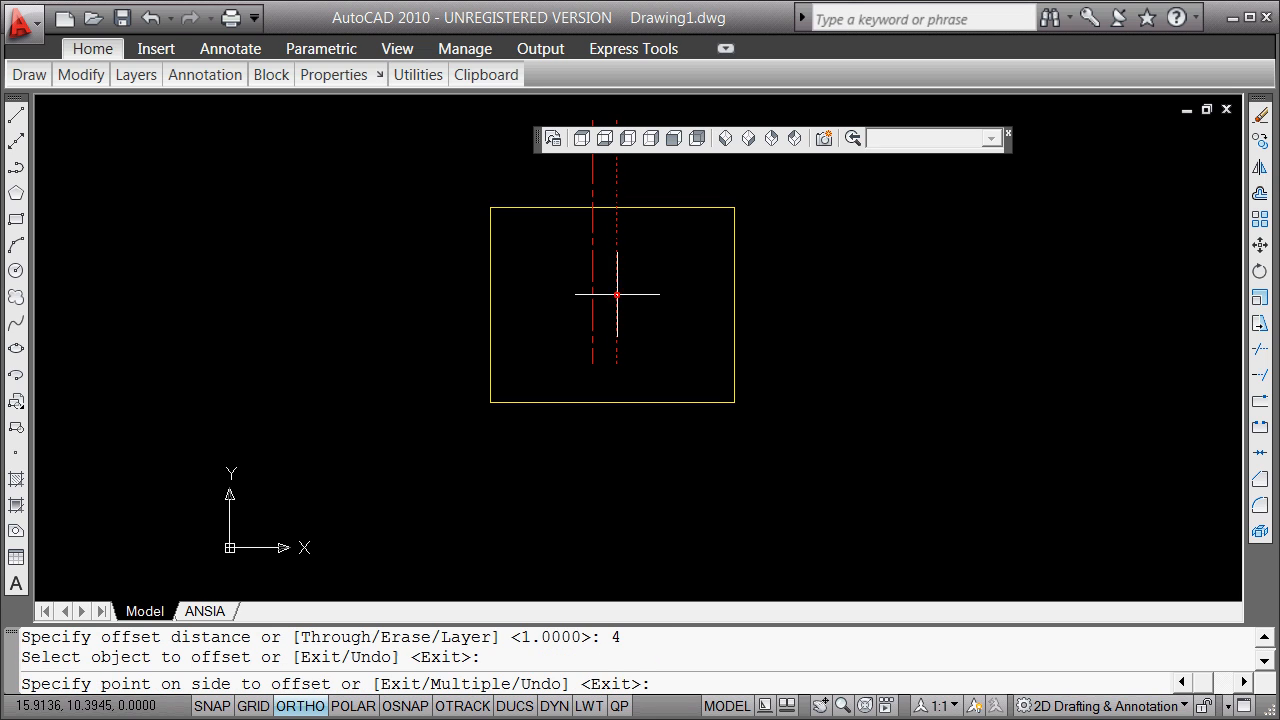
left_click(557, 288)
key("Return")
Offset the leftmost vertical line 0.5 units to its right.
key("Return")
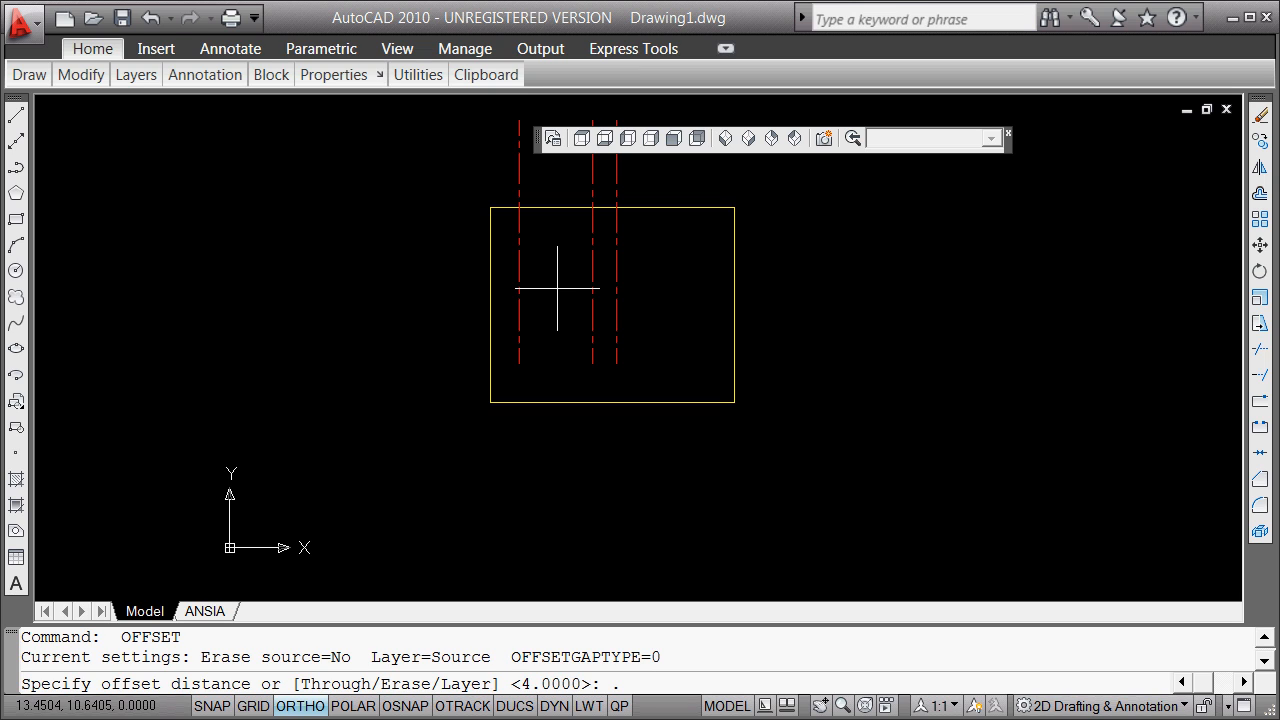
type(".5")
key("Return")
left_click(519, 283)
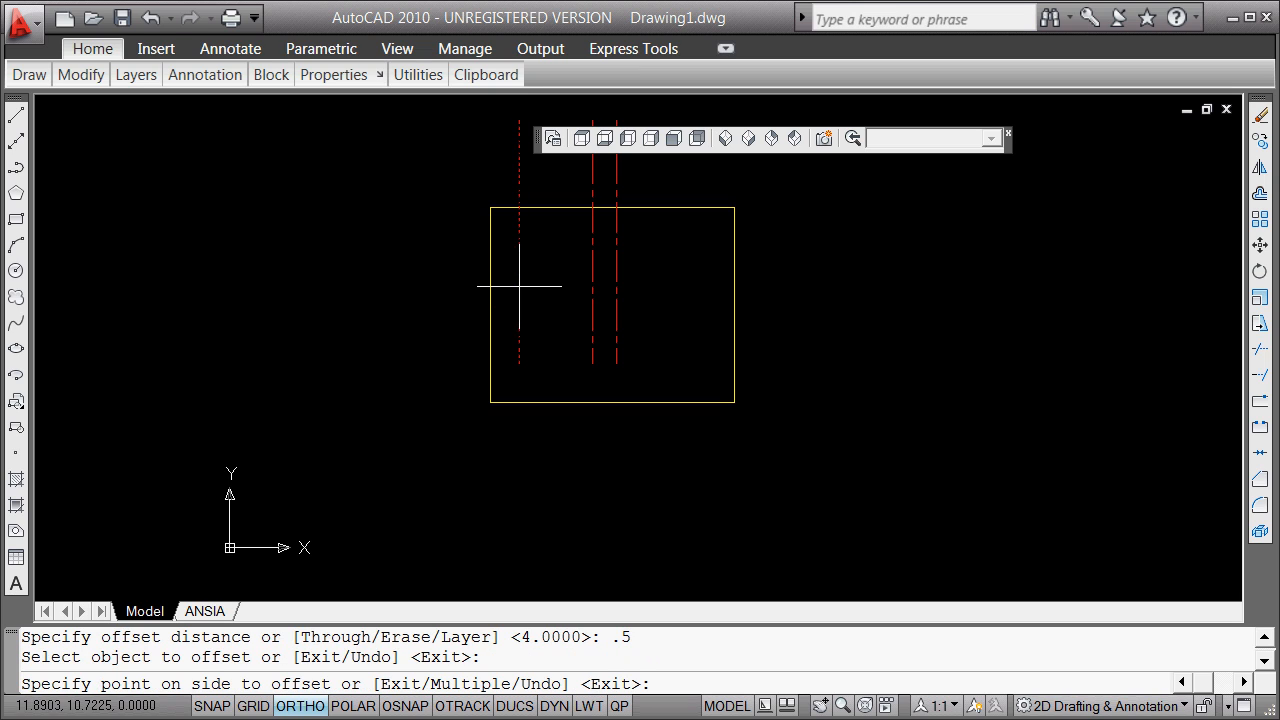
left_click(528, 284)
key("Return")
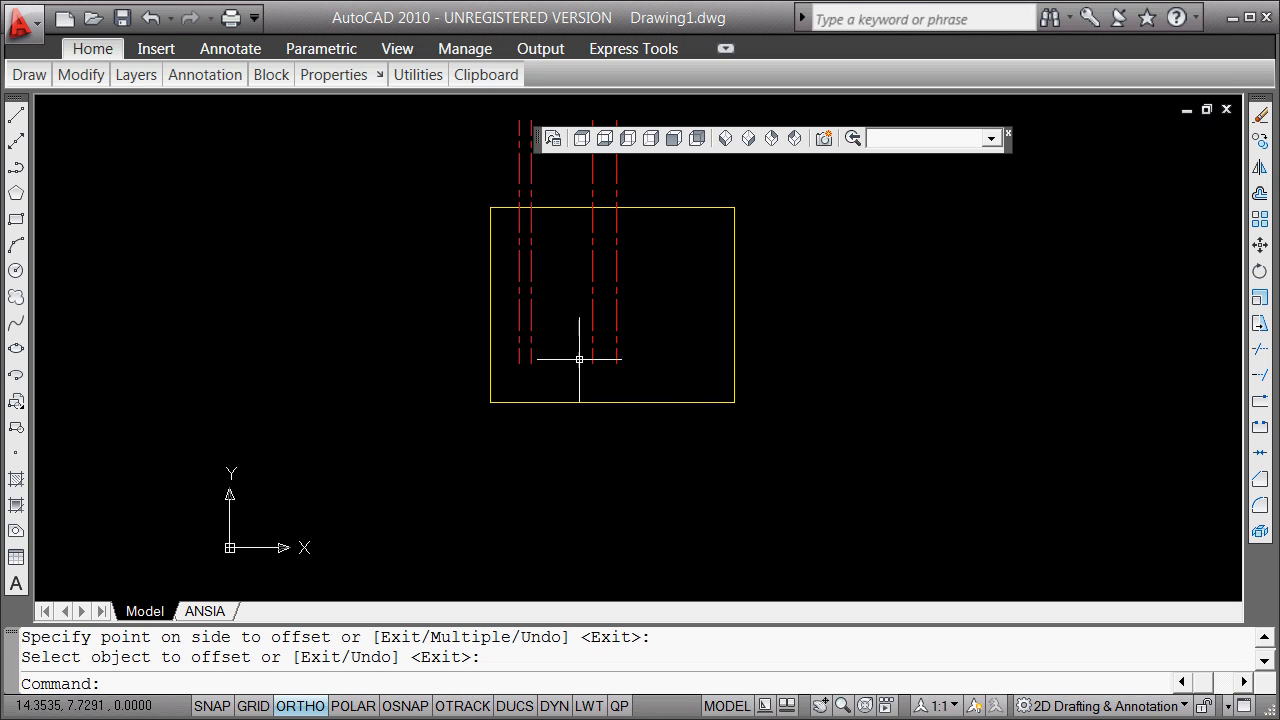
Draw a horizontal line joining the lower endpoints of the rightmost and leftmost vertical lines, using Endpoint snaps.
right_click(368, 260, "shift")
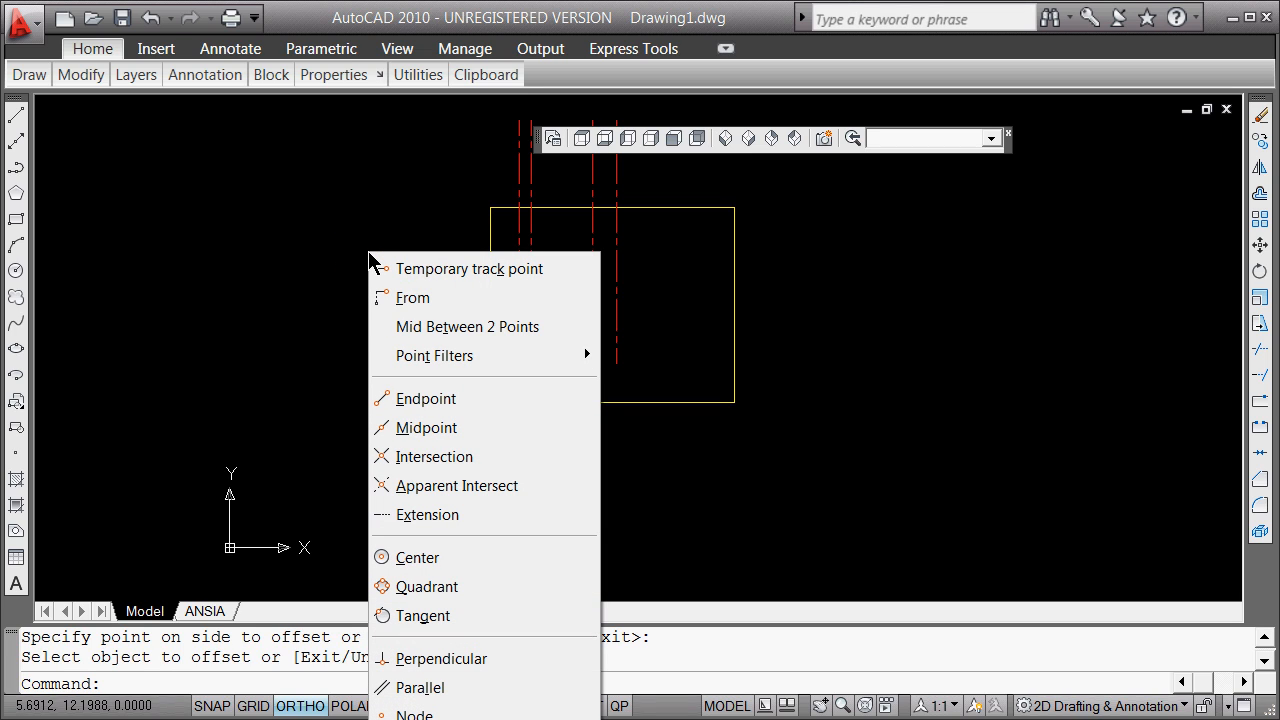
left_click(434, 400)
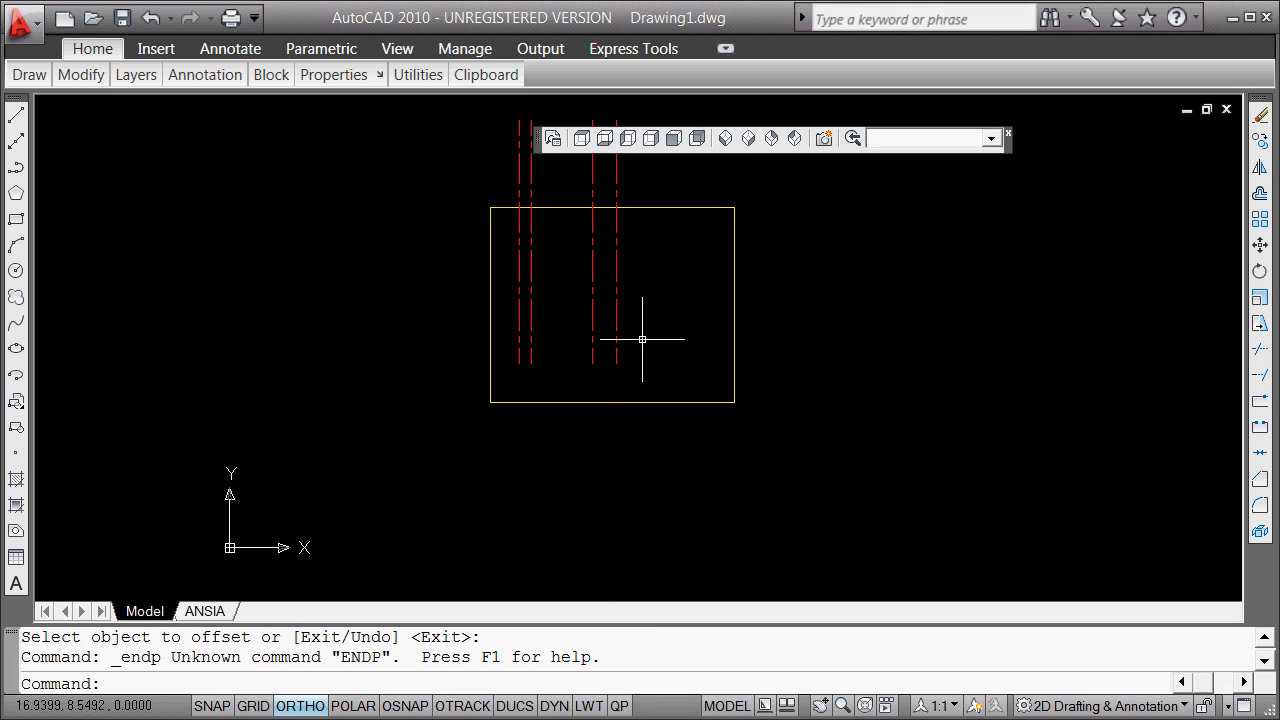
right_click(297, 164)
left_click(348, 256)
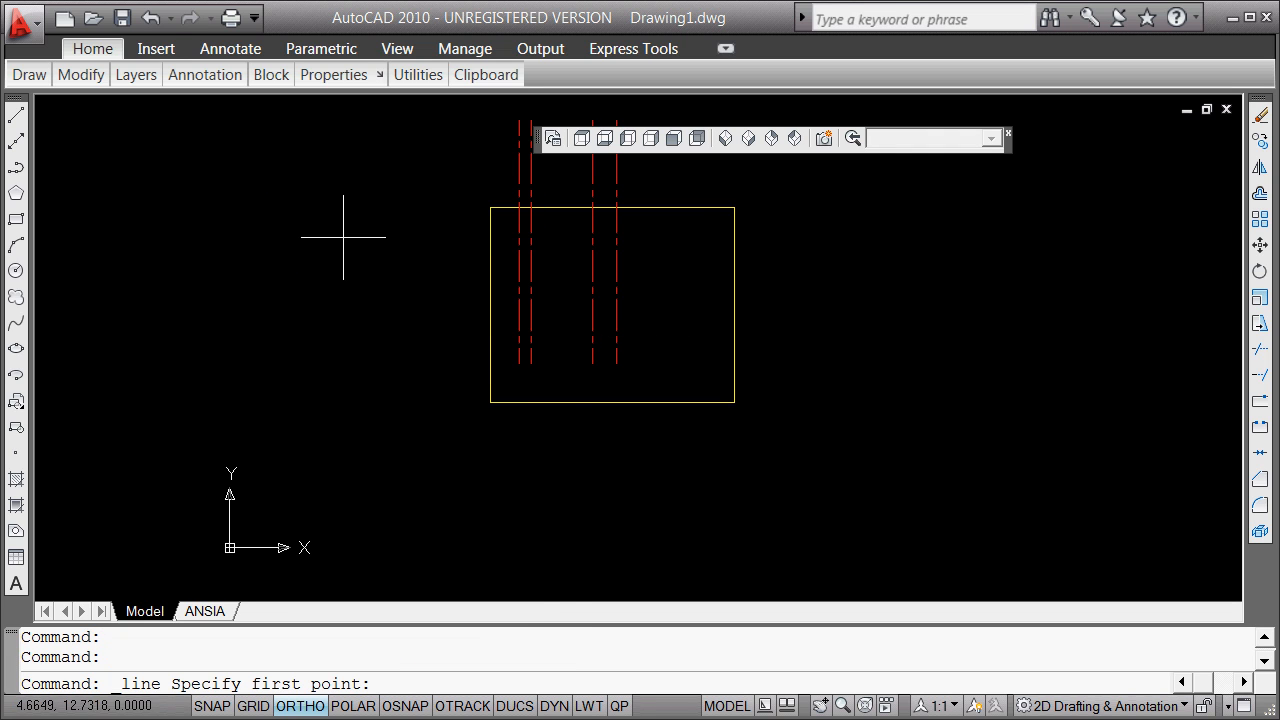
right_click(343, 237, "shift")
left_click(420, 380)
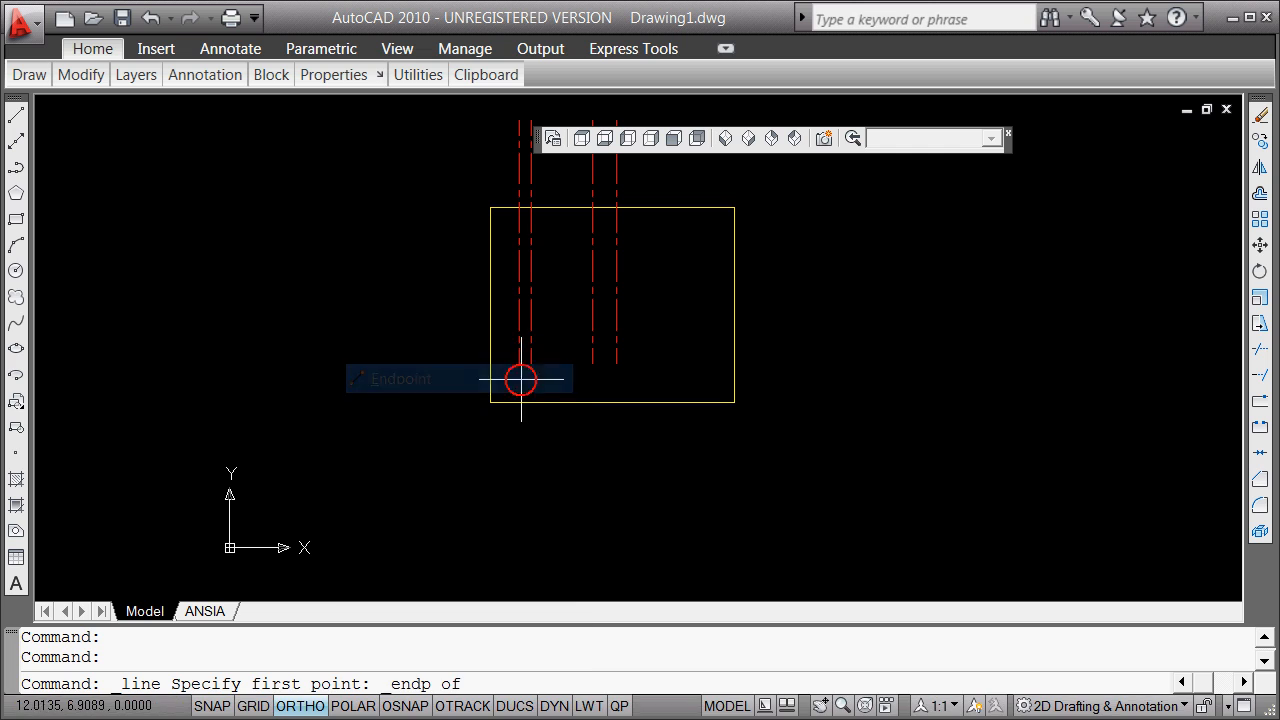
left_click(616, 363)
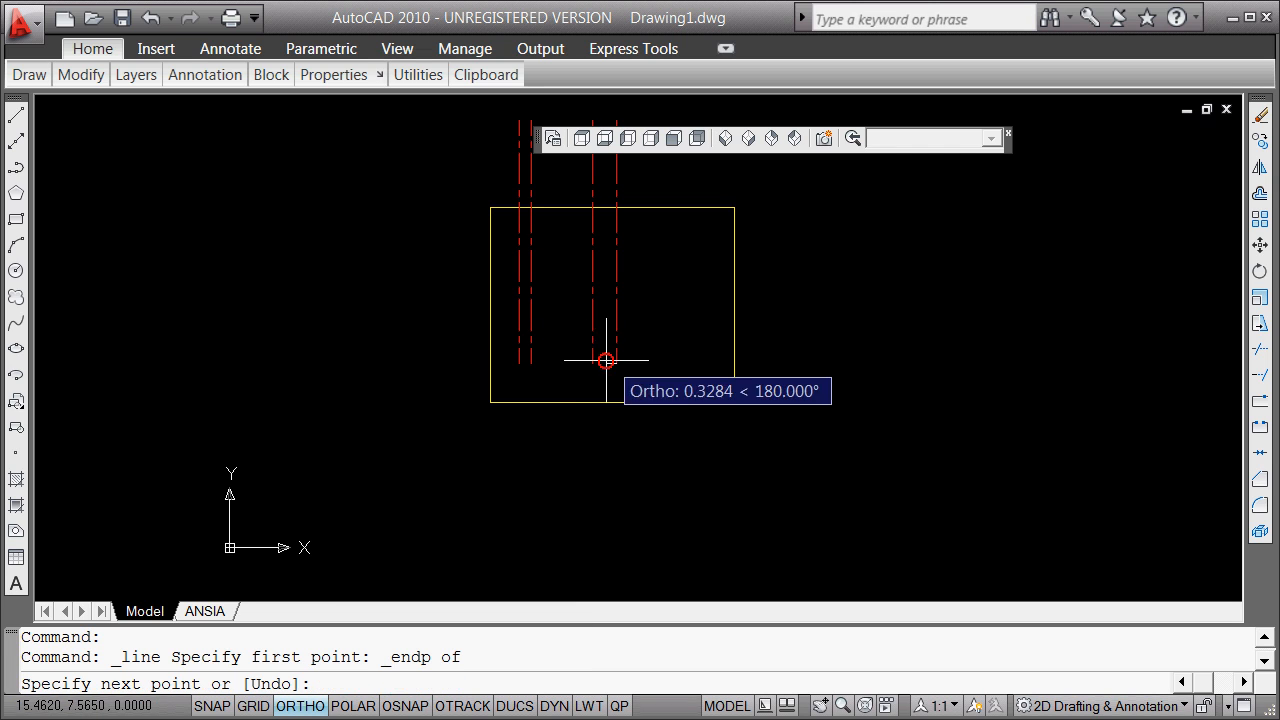
right_click(542, 364, "shift")
left_click(594, 511)
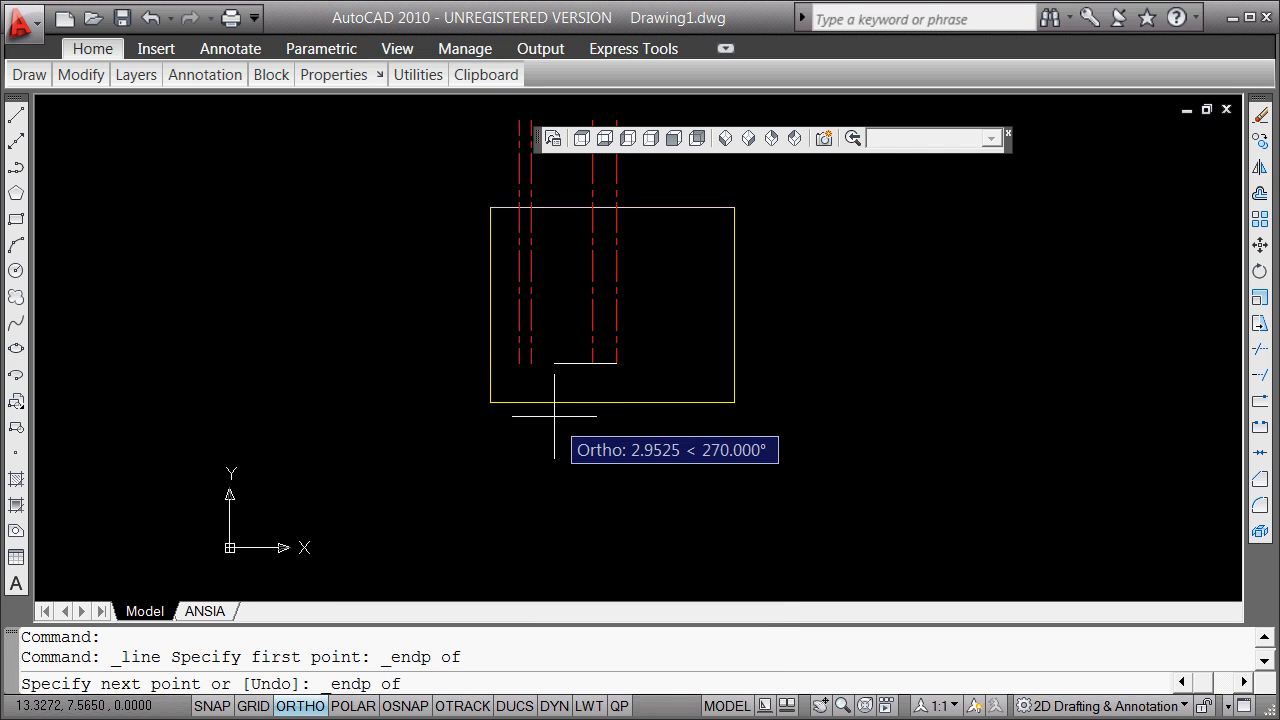
left_click(518, 363)
key("Return")
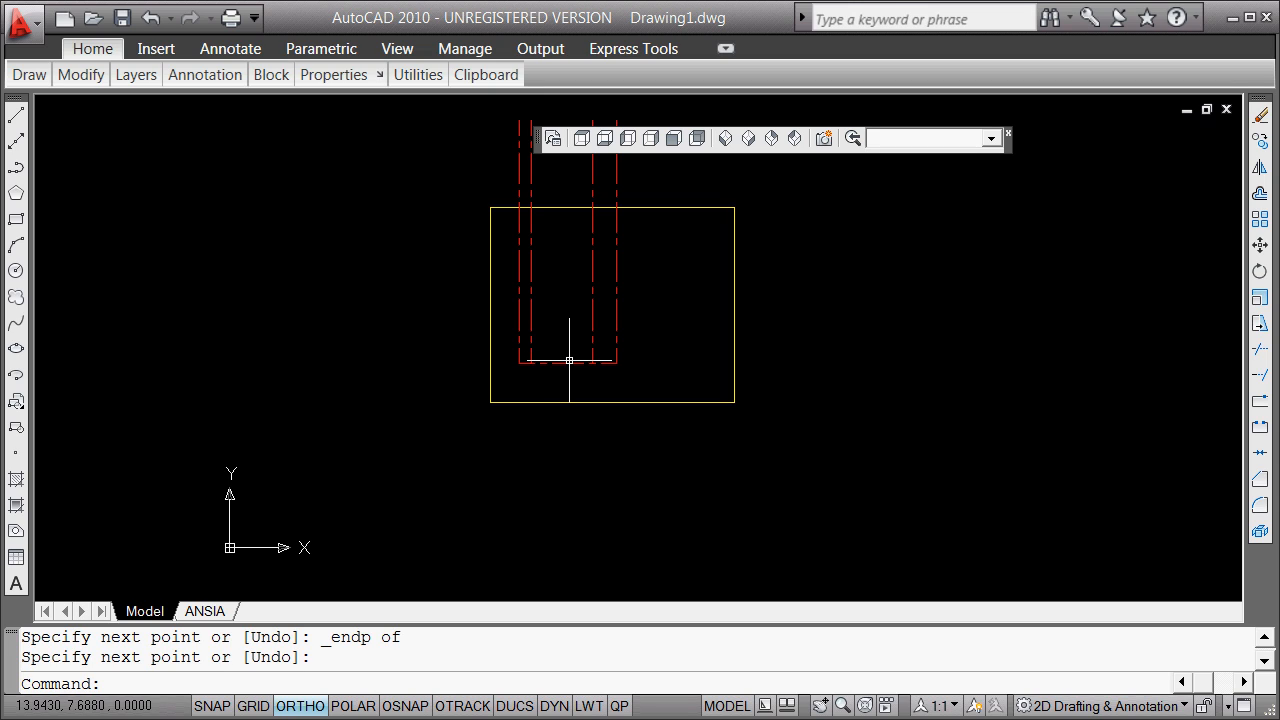
Offset the horizontal line at the foot of the vertical lines 2 units upward.
mouse_move(569, 360)
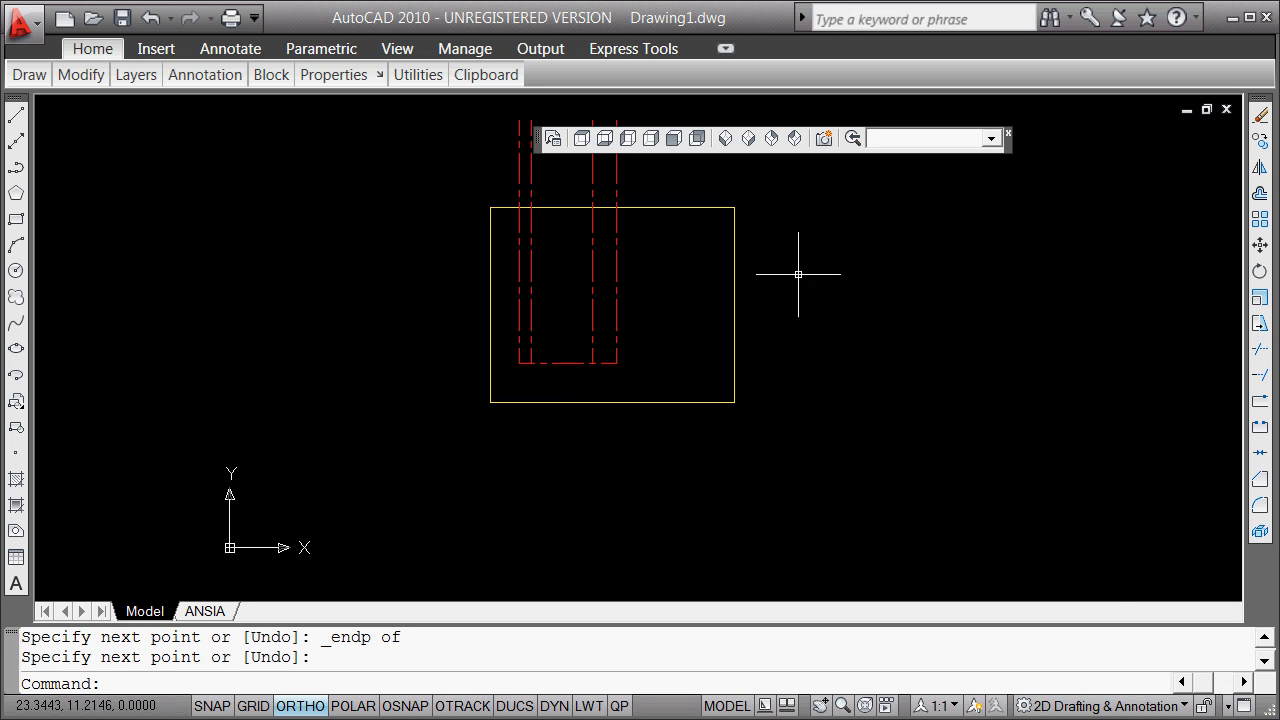
right_click(883, 254)
right_click(883, 254)
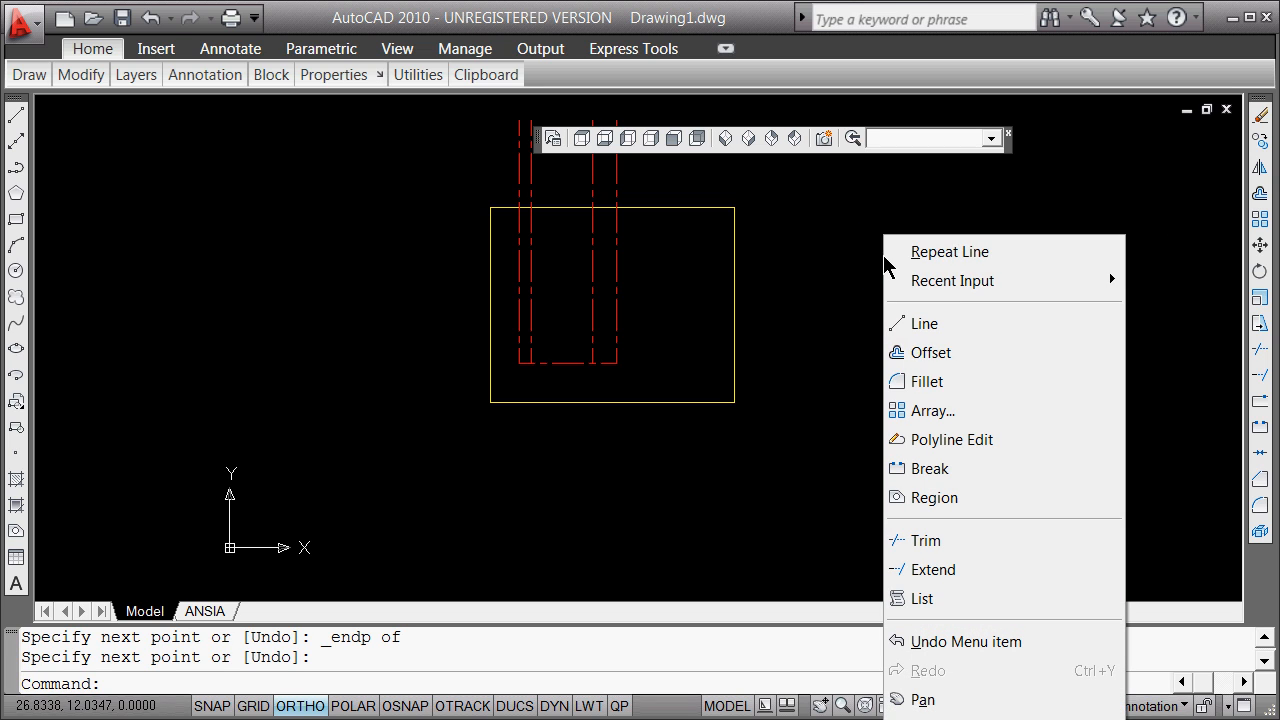
left_click(1003, 362)
type("2")
key("Return")
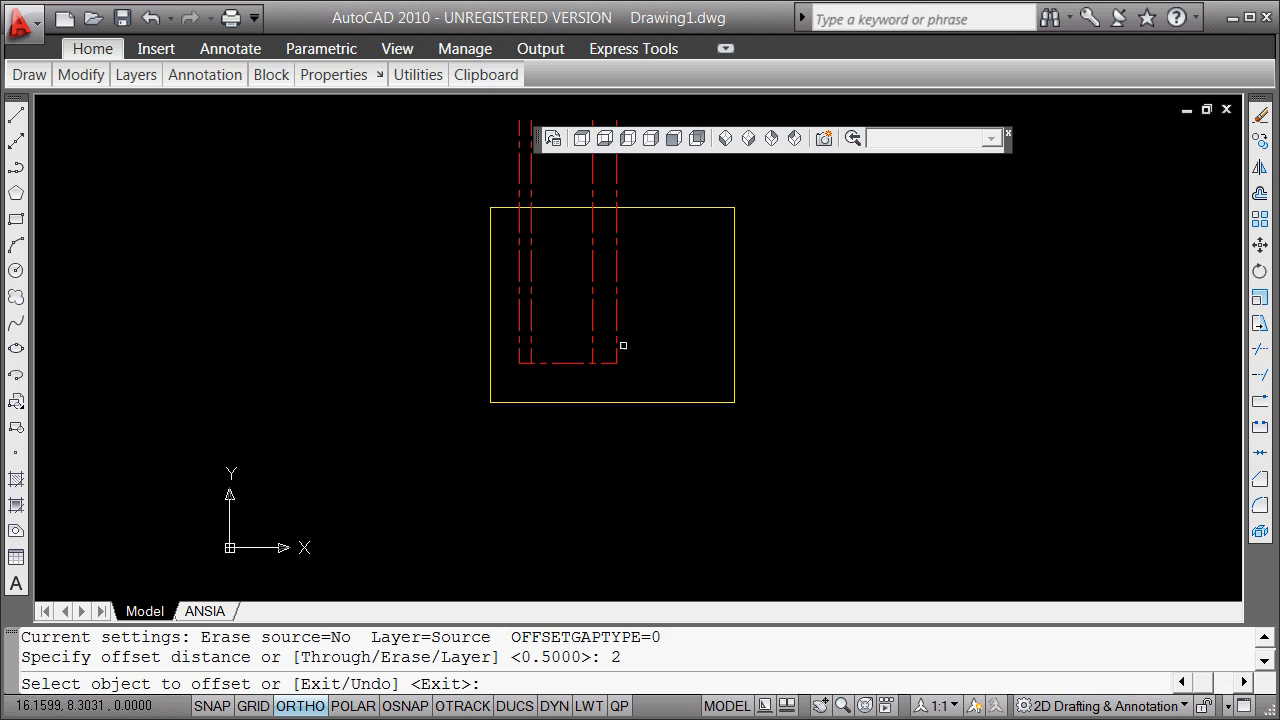
left_click(579, 365)
left_click(576, 332)
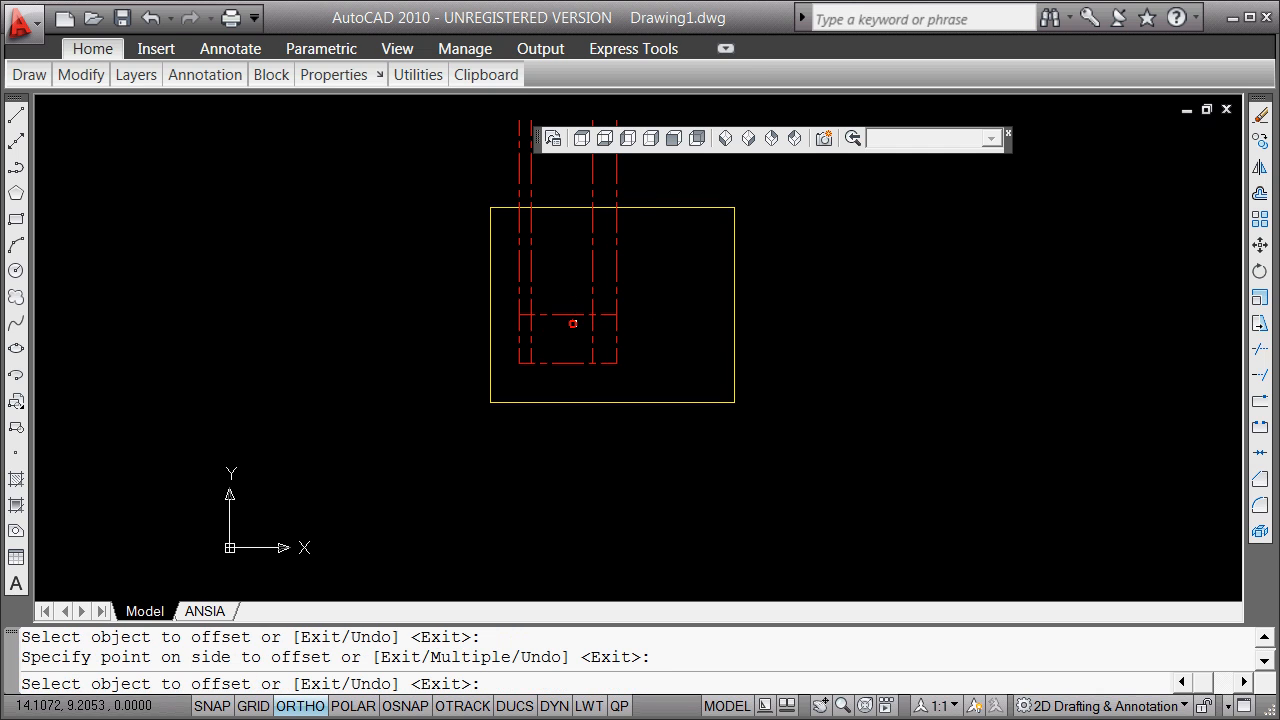
key("Return")
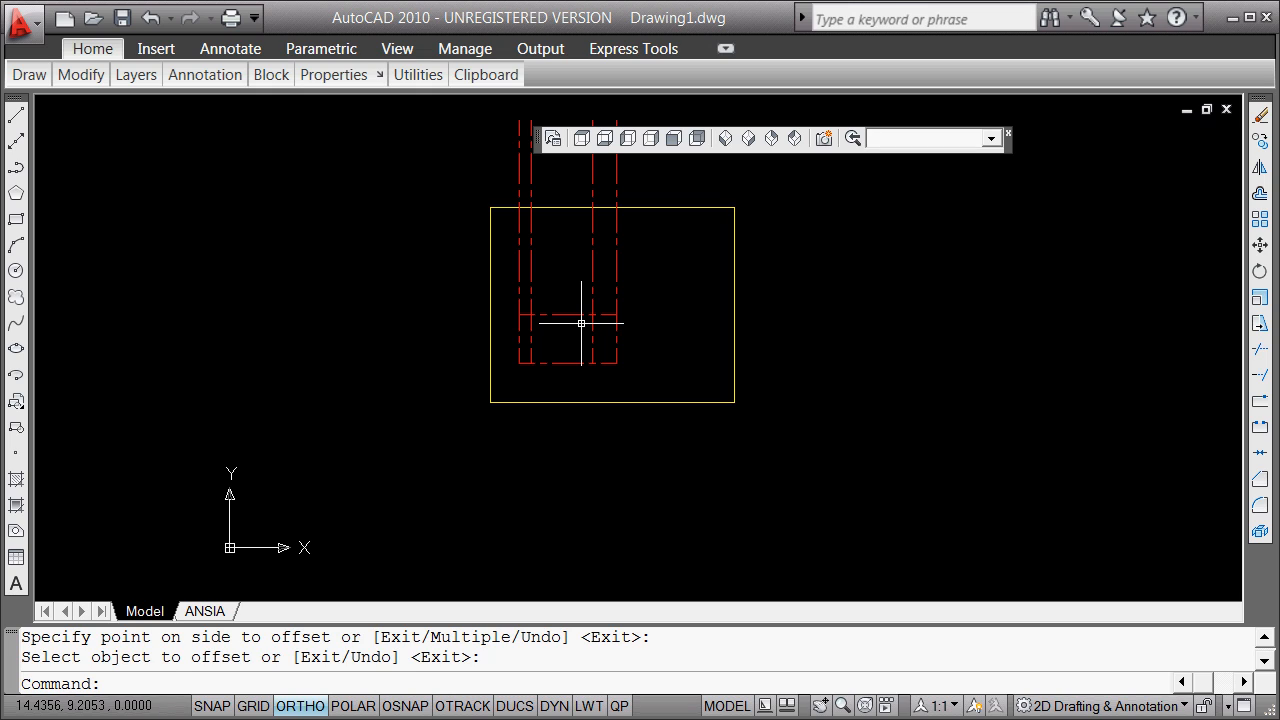
Offset the lowest horizontal red line 5 units upward.
key("Return")
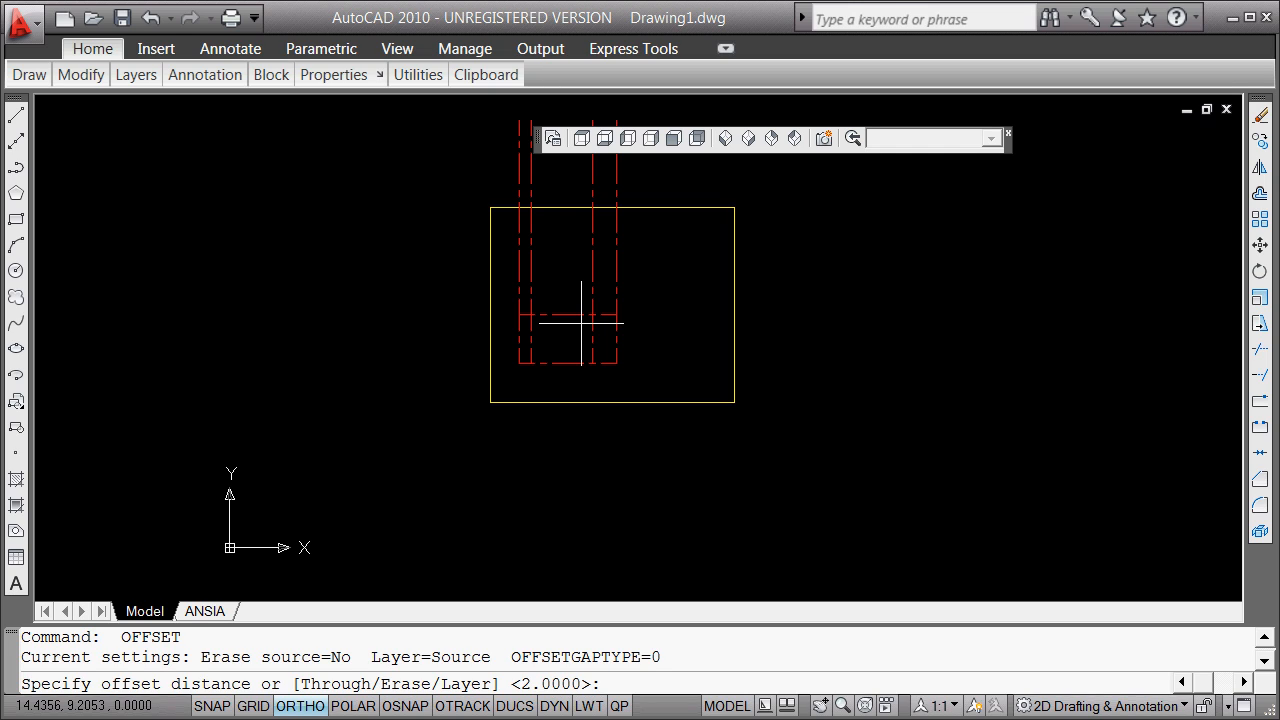
type("5")
key("Return")
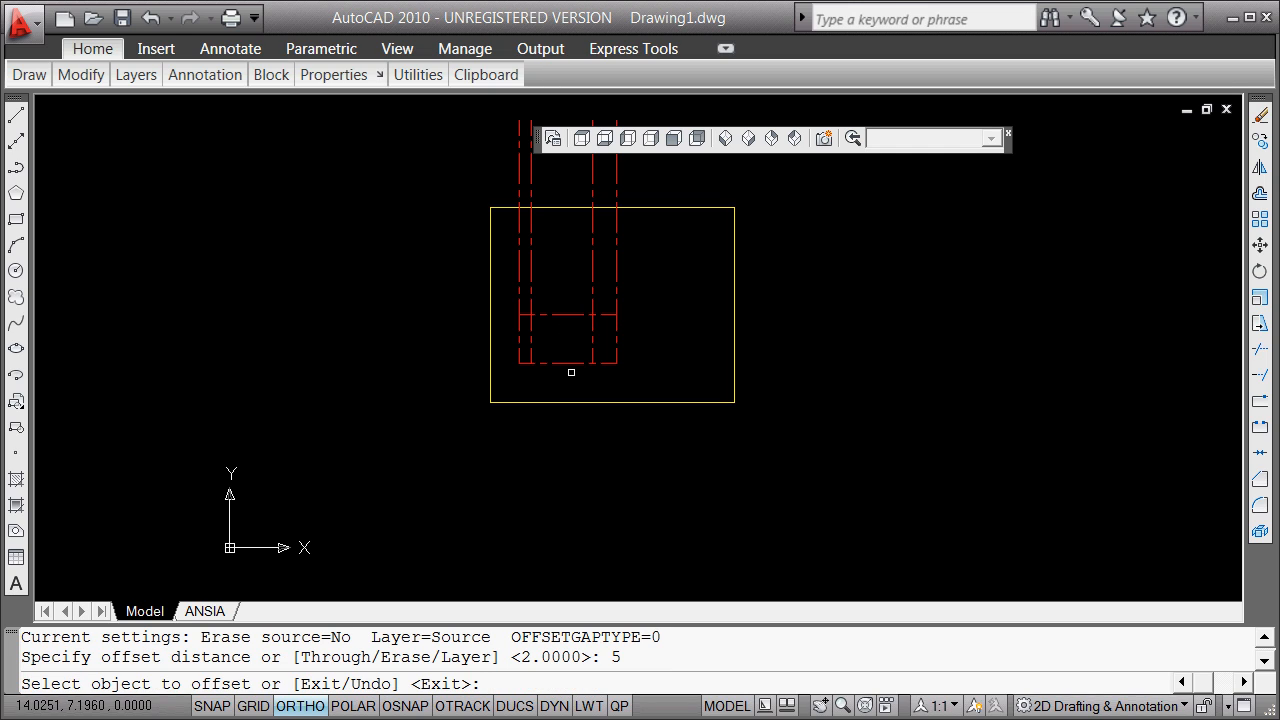
left_click(571, 366)
left_click(571, 301)
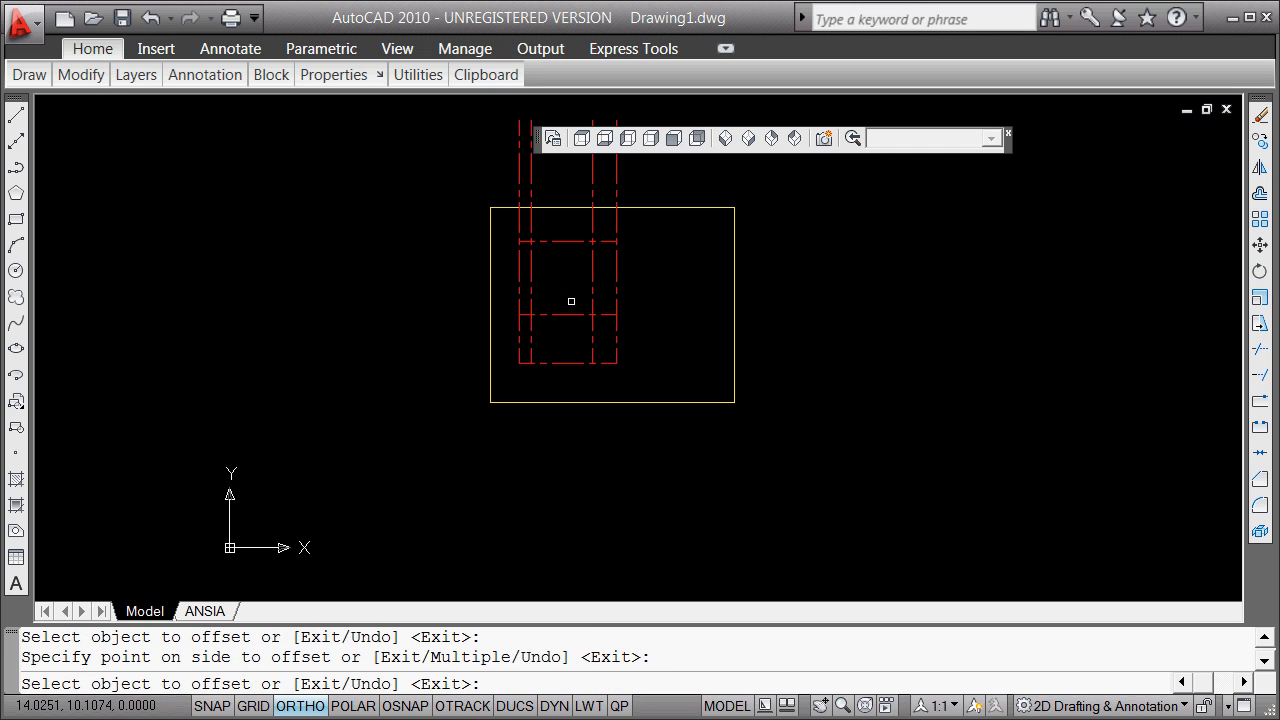
key("Return")
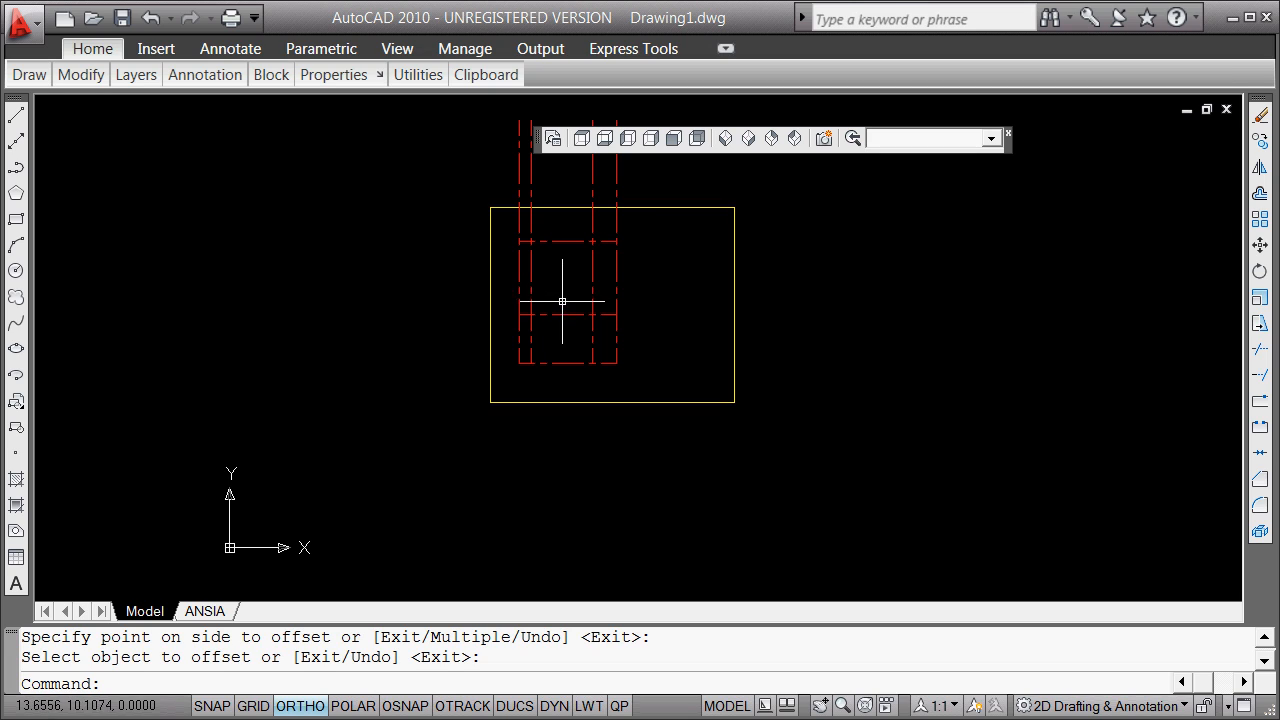
Turn Ortho mode off while trying to draw a line from the intersection of the second vertical line and the upper horizontal line.
left_click(17, 118)
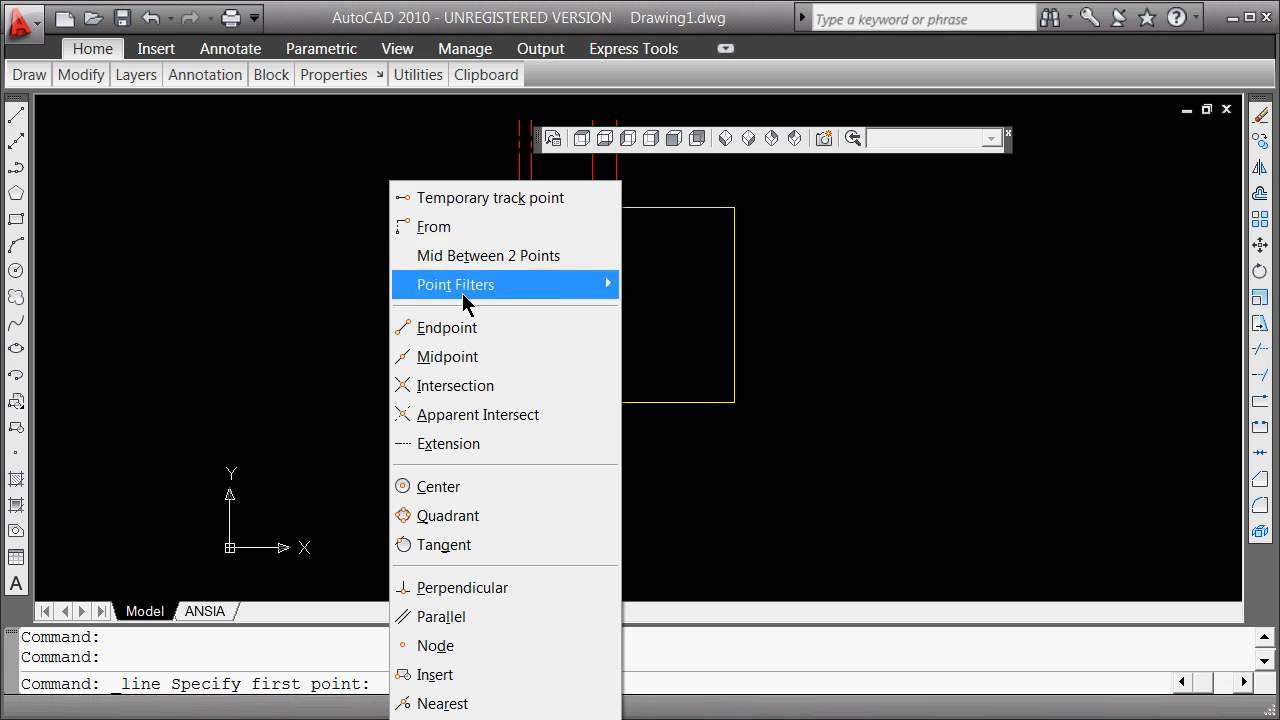
left_click(477, 386)
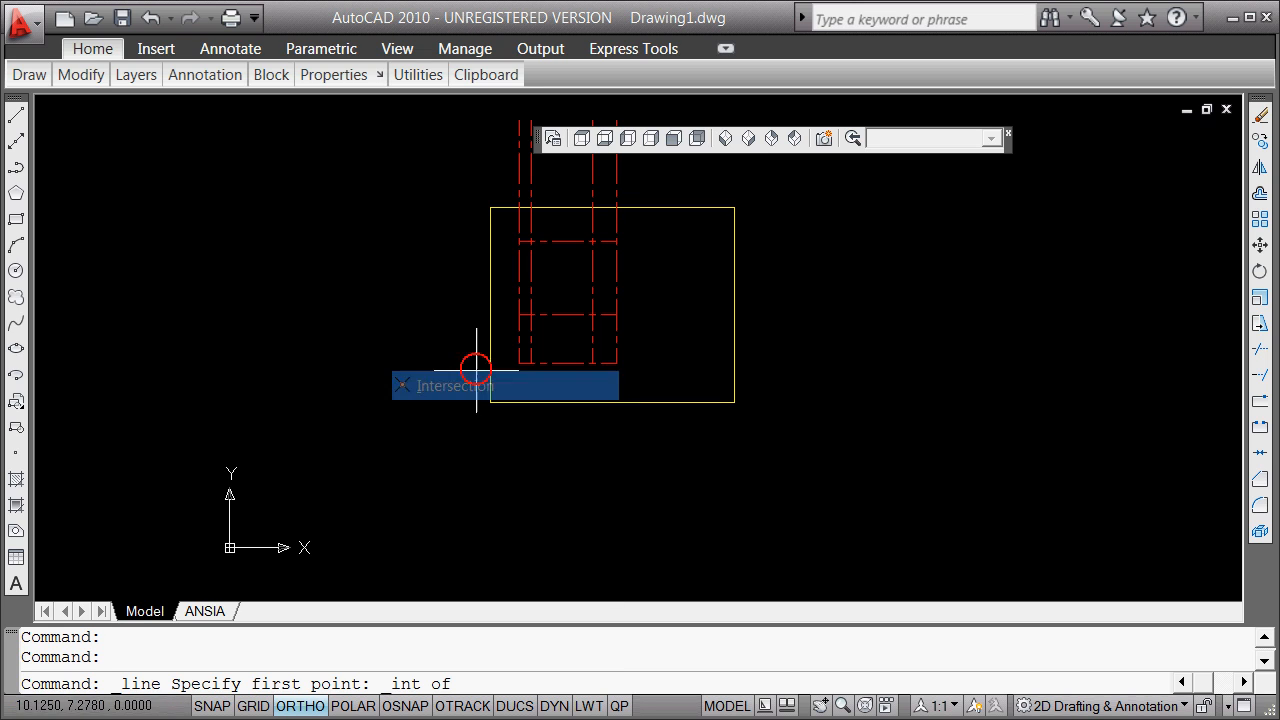
left_click(531, 241)
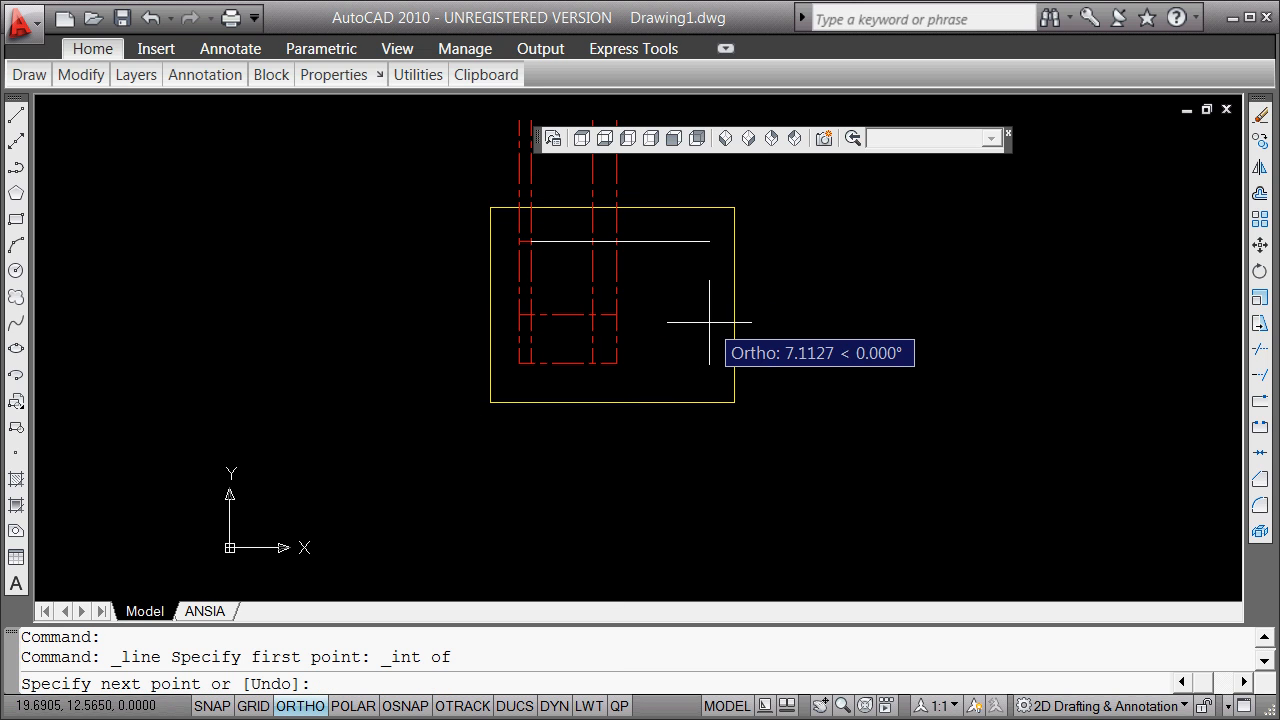
left_click(302, 707)
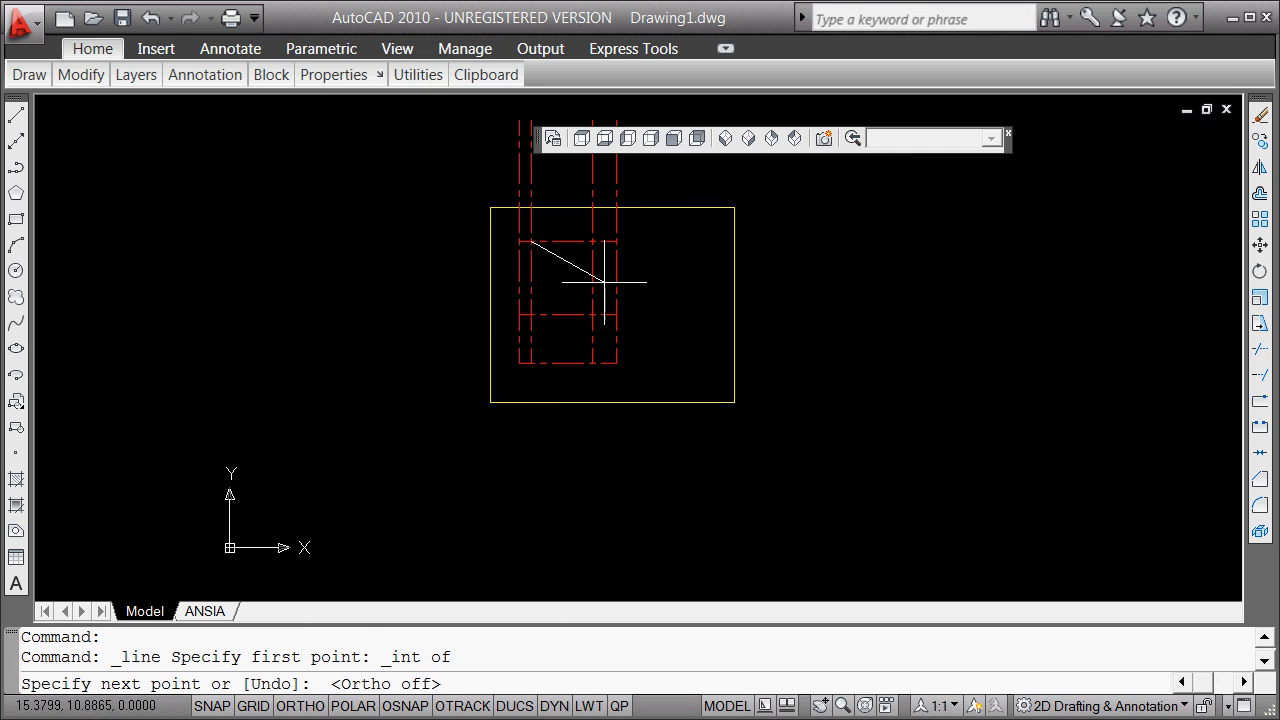
right_click(680, 278, "shift")
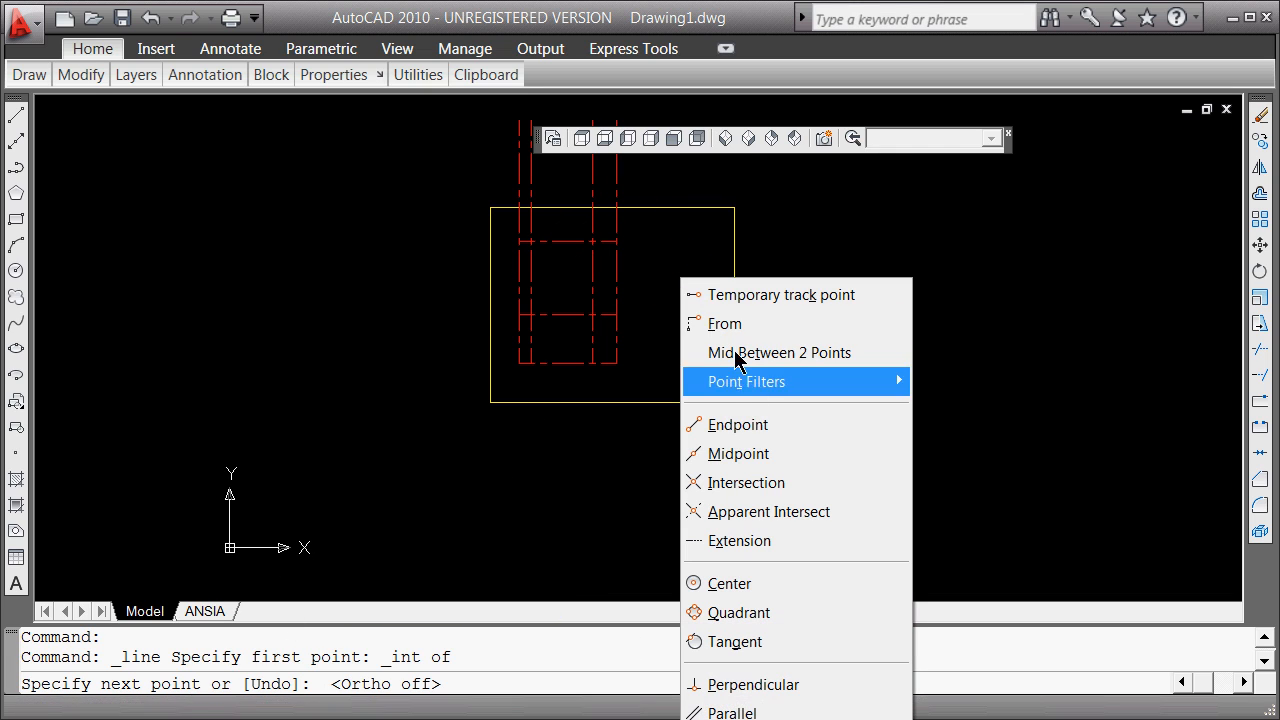
left_click(768, 426)
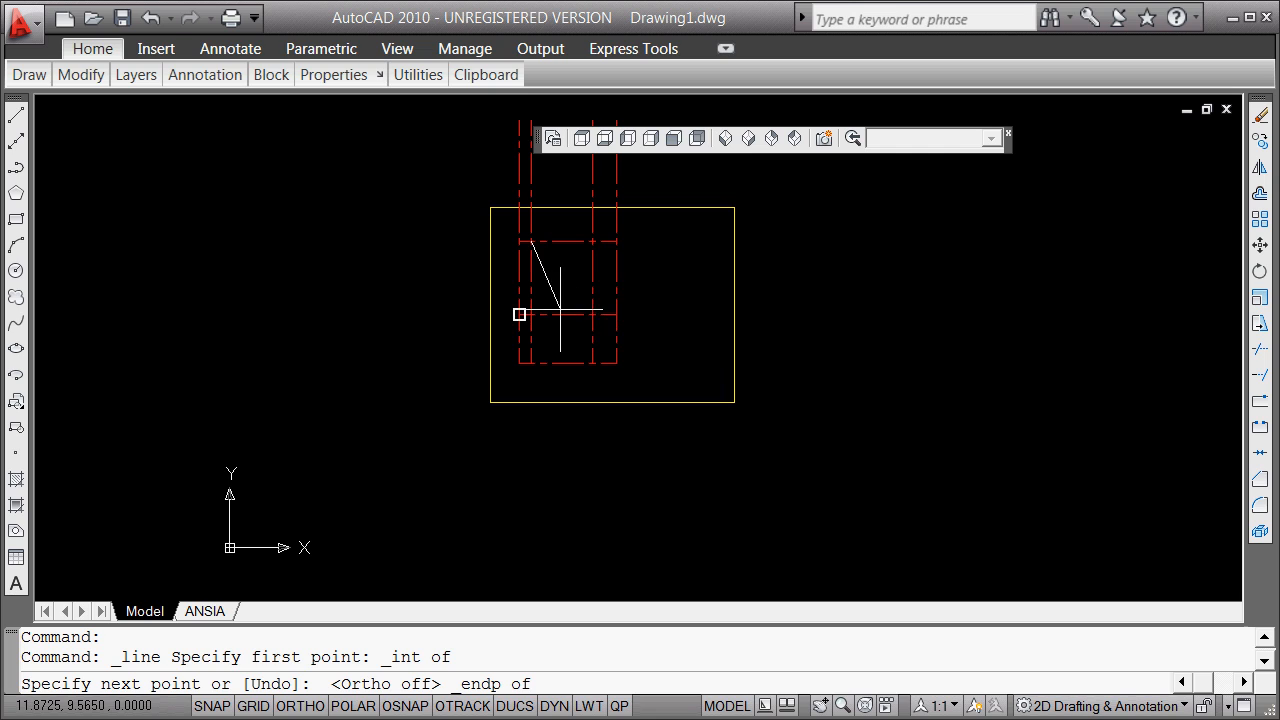
key("Escape")
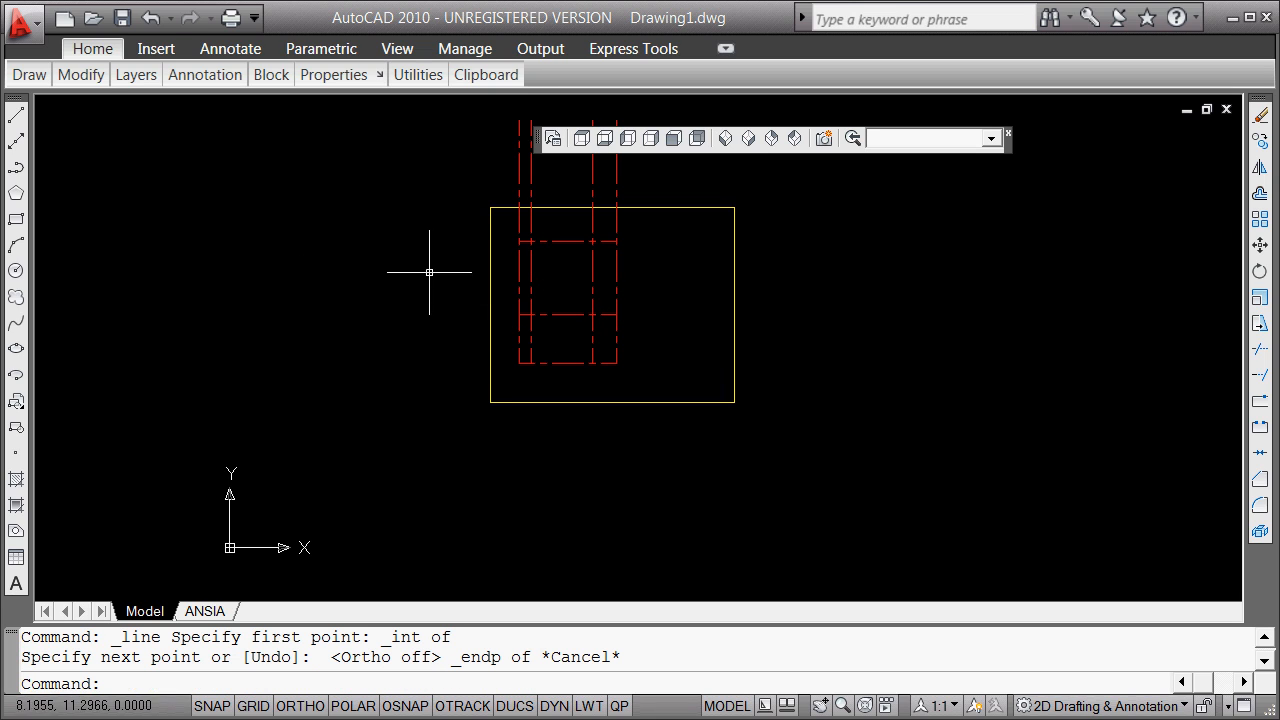
Draw a diagonal line from the second vertical and upper horizontal lines' intersection to the third vertical and middle horizontal lines' intersection, using Intersection snaps.
left_click(16, 117)
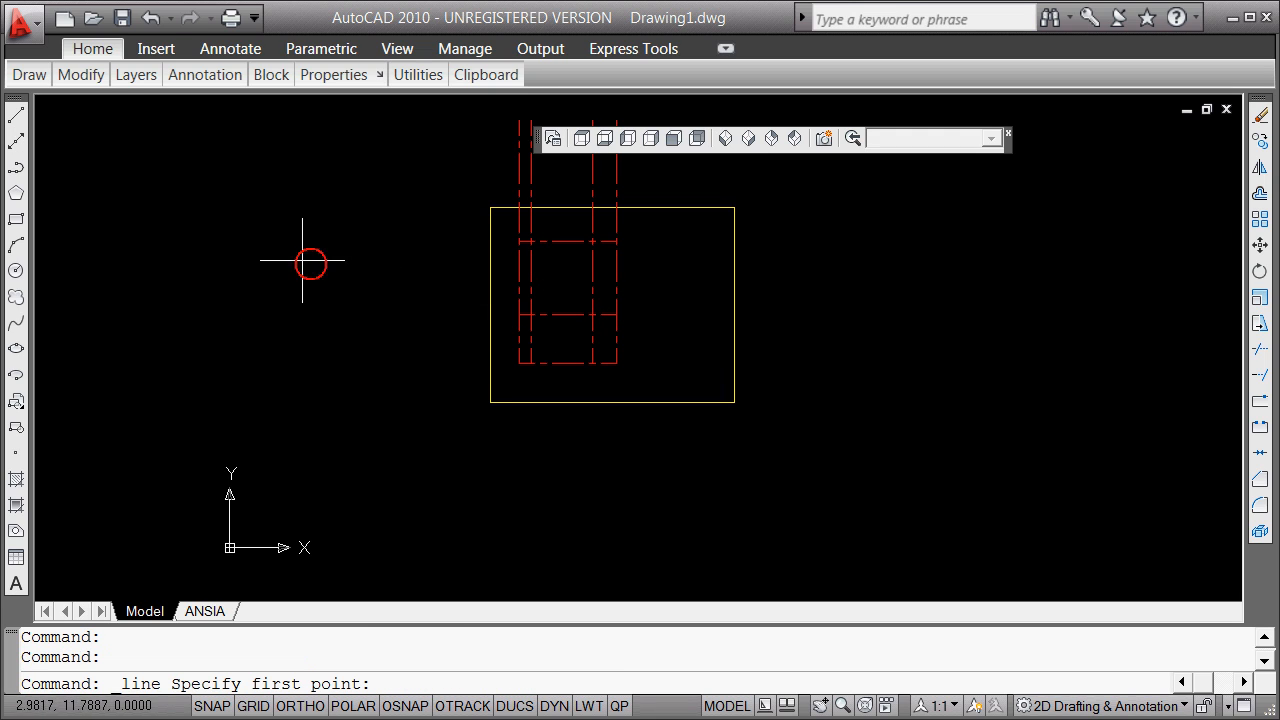
right_click(552, 287, "shift")
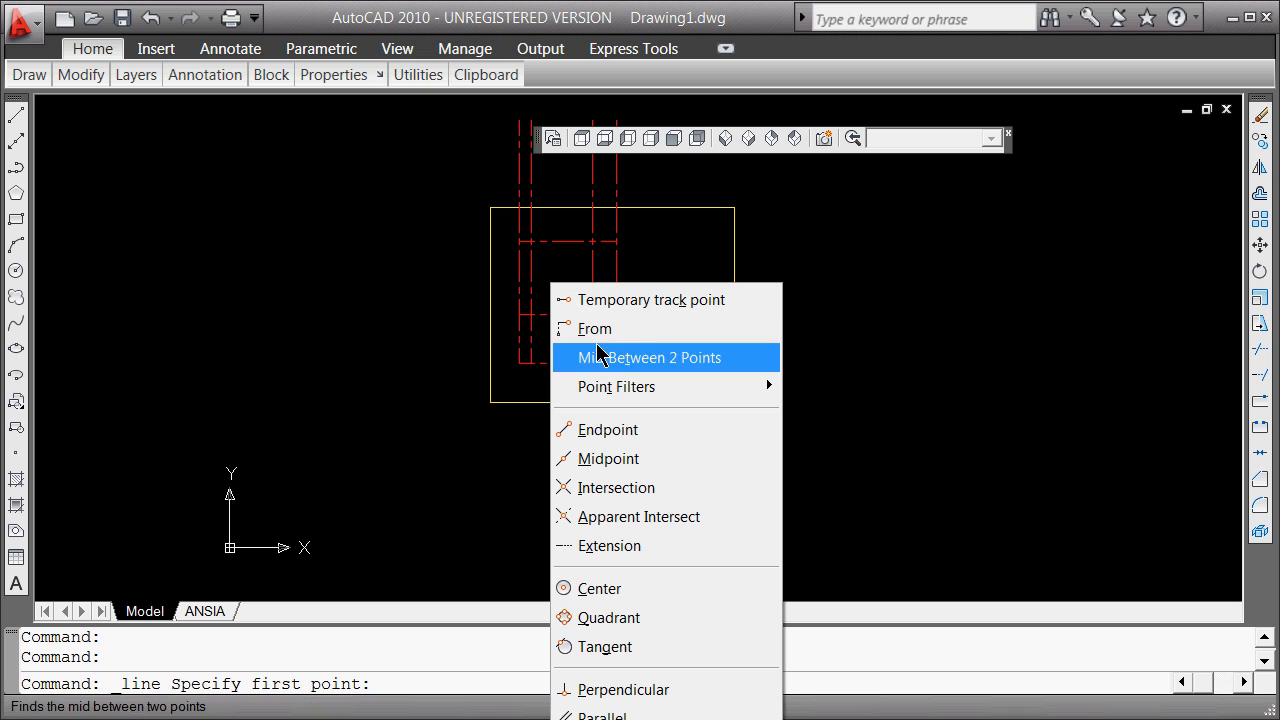
left_click(630, 487)
left_click(531, 241)
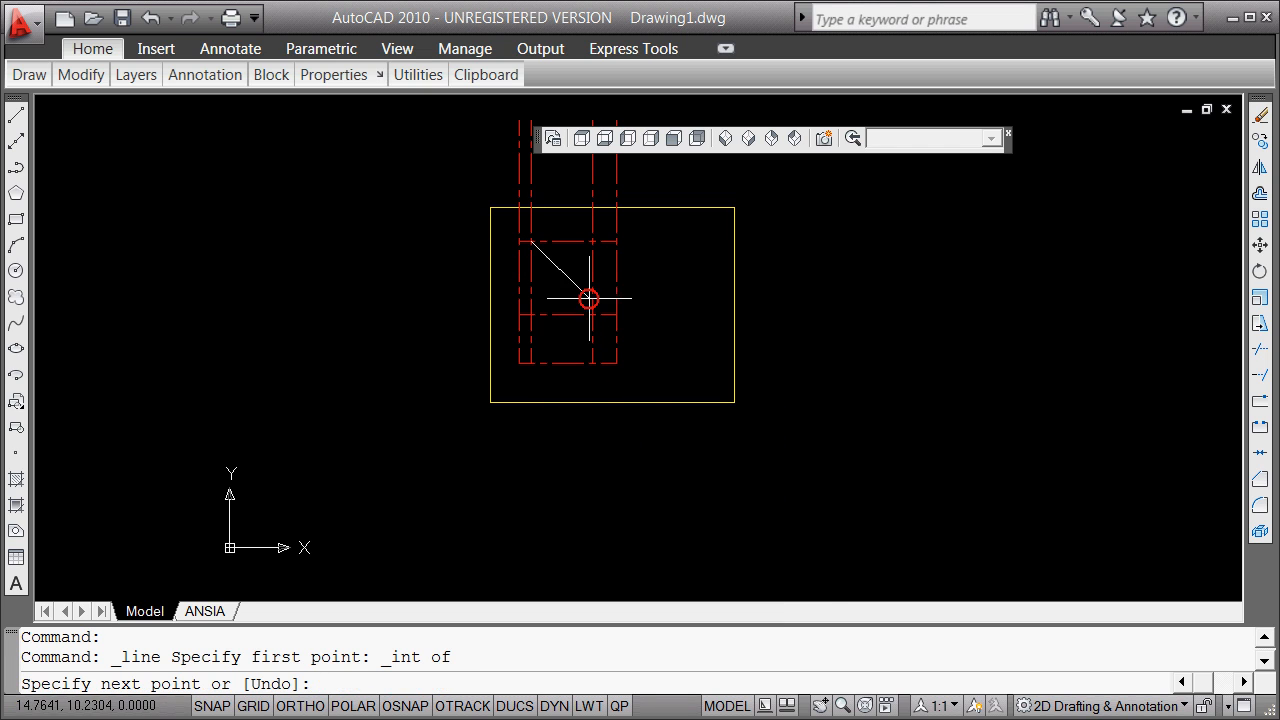
right_click(599, 304, "shift")
left_click(668, 508)
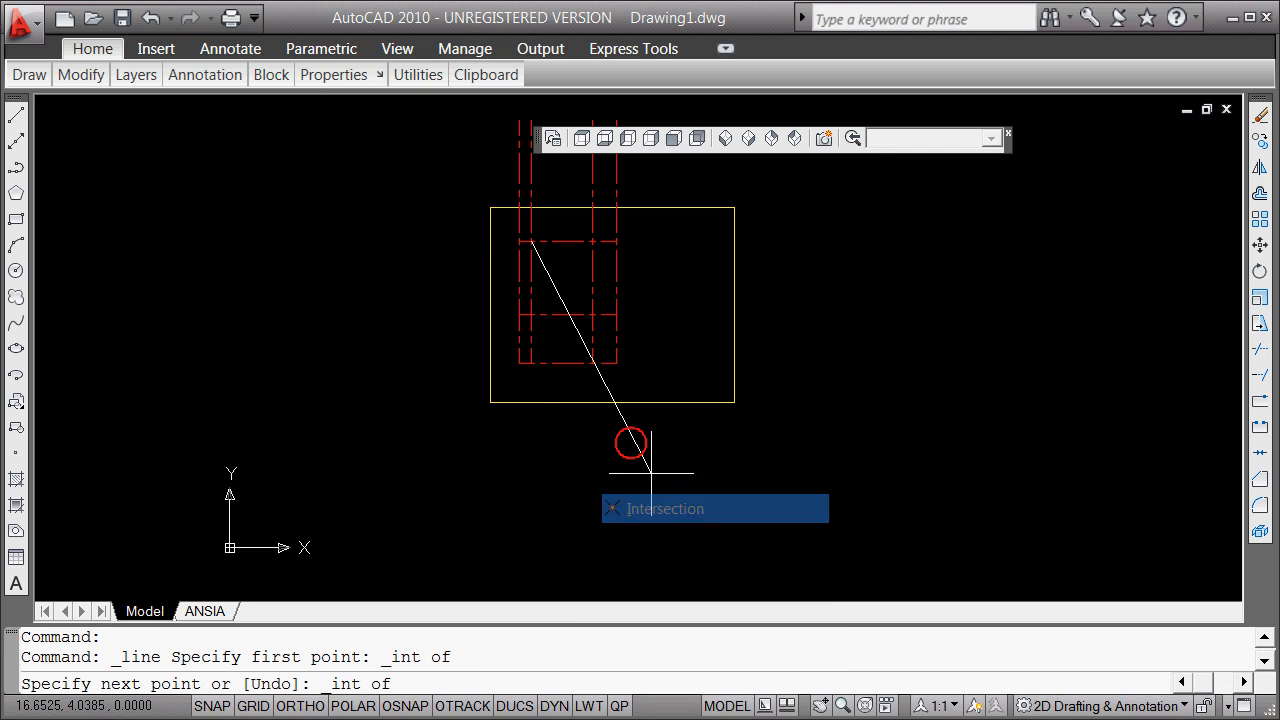
left_click(593, 314)
key("Return")
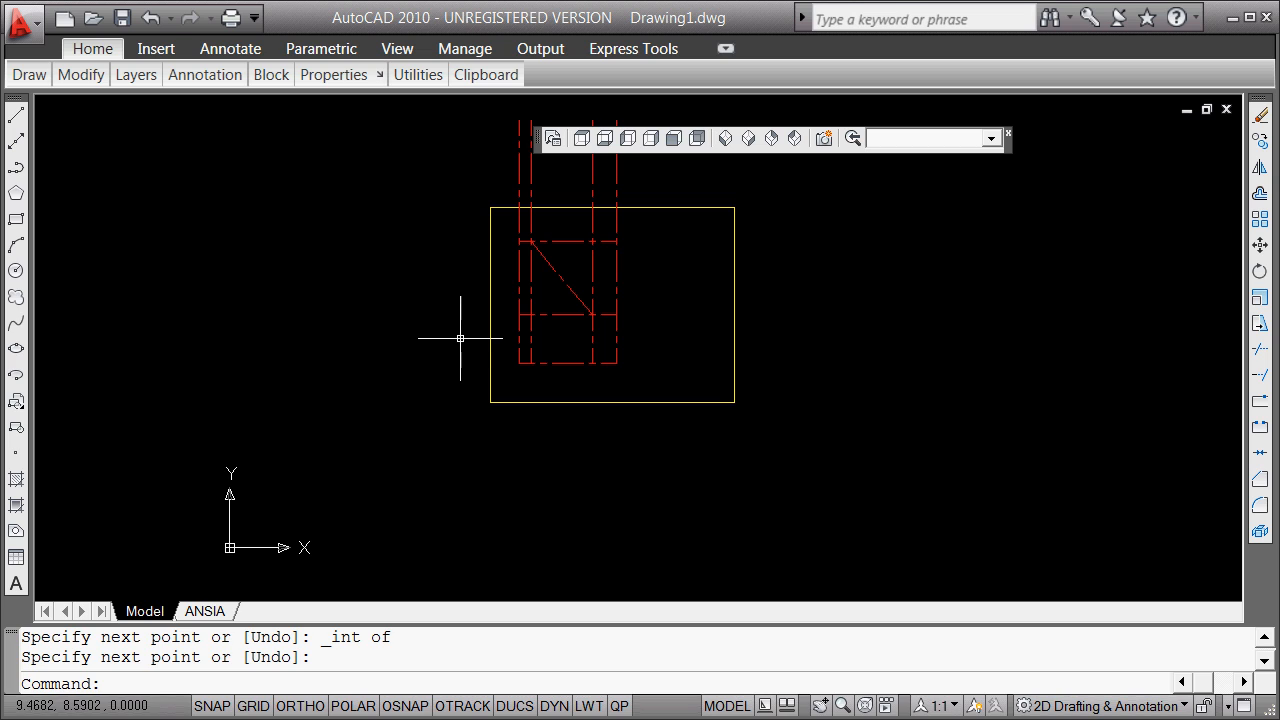
Fillet the diagonal line with the middle horizontal line at zero radius, keeping only the horizontal segment right of the corner.
right_click(931, 224)
left_click(997, 373)
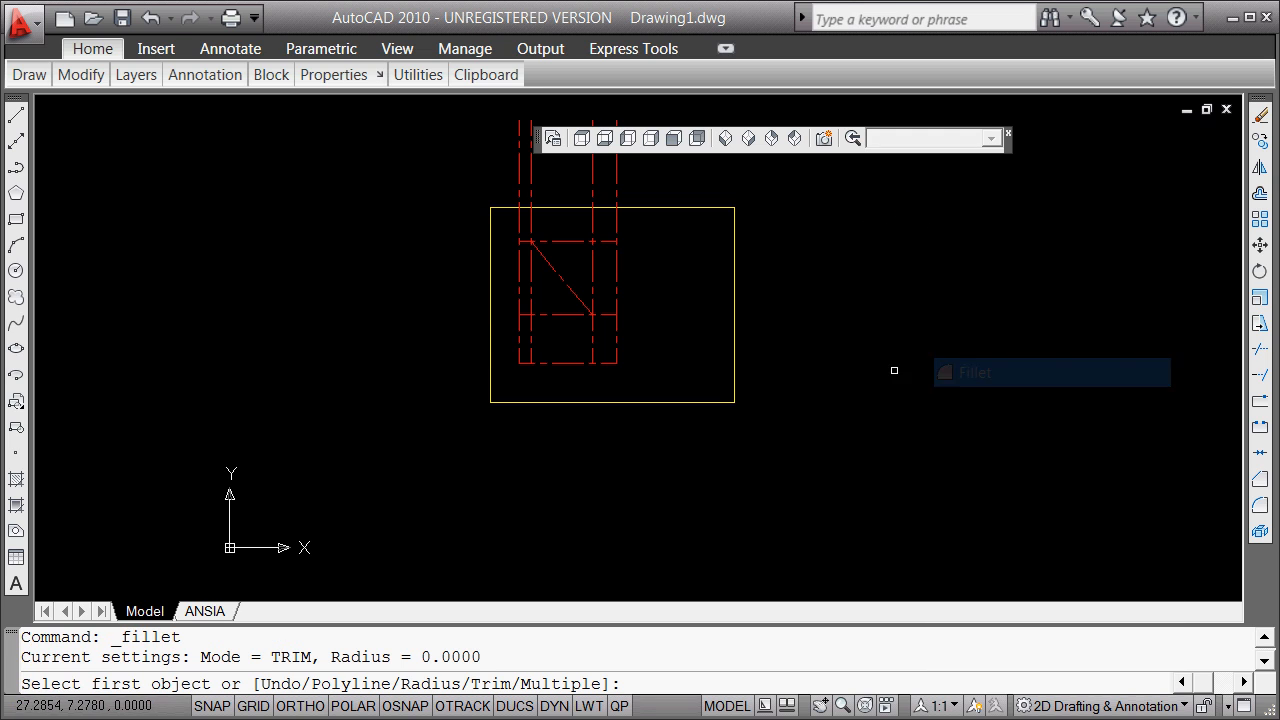
left_click(576, 297)
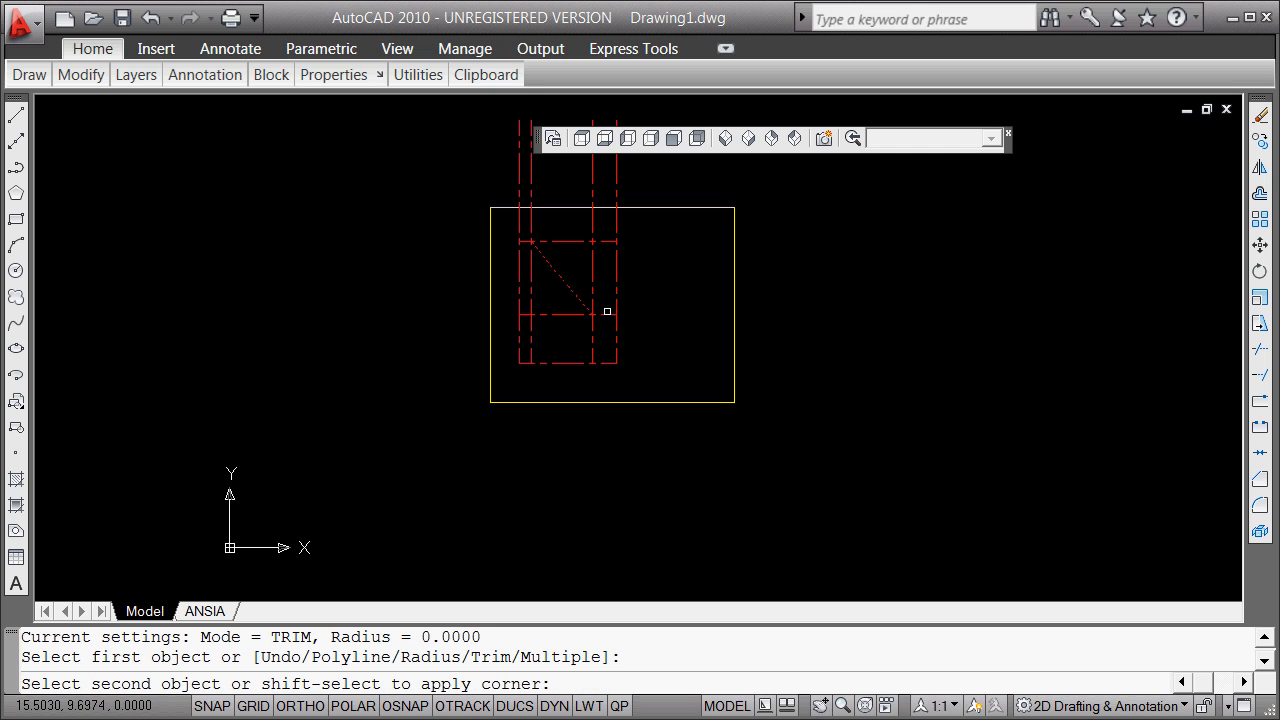
left_click(604, 313)
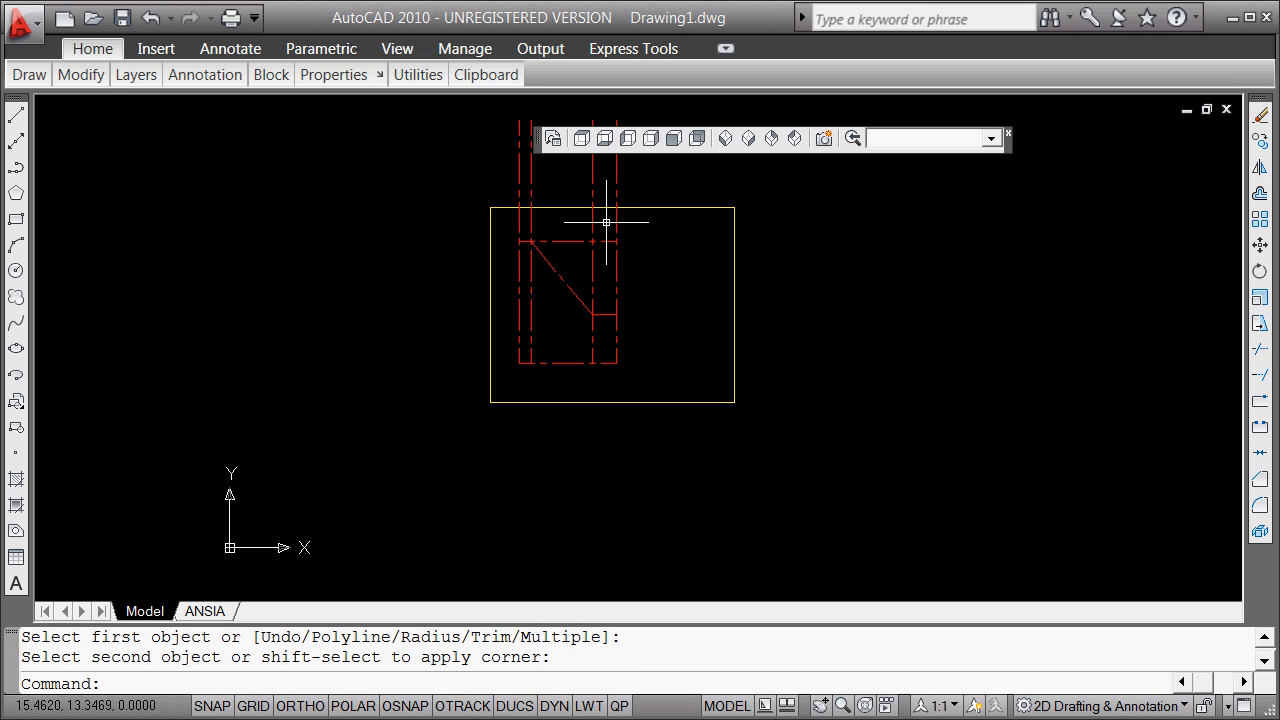
Fillet the diagonal's upper end with the upper horizontal line at zero radius, keeping only the short segment on the left.
key("Return")
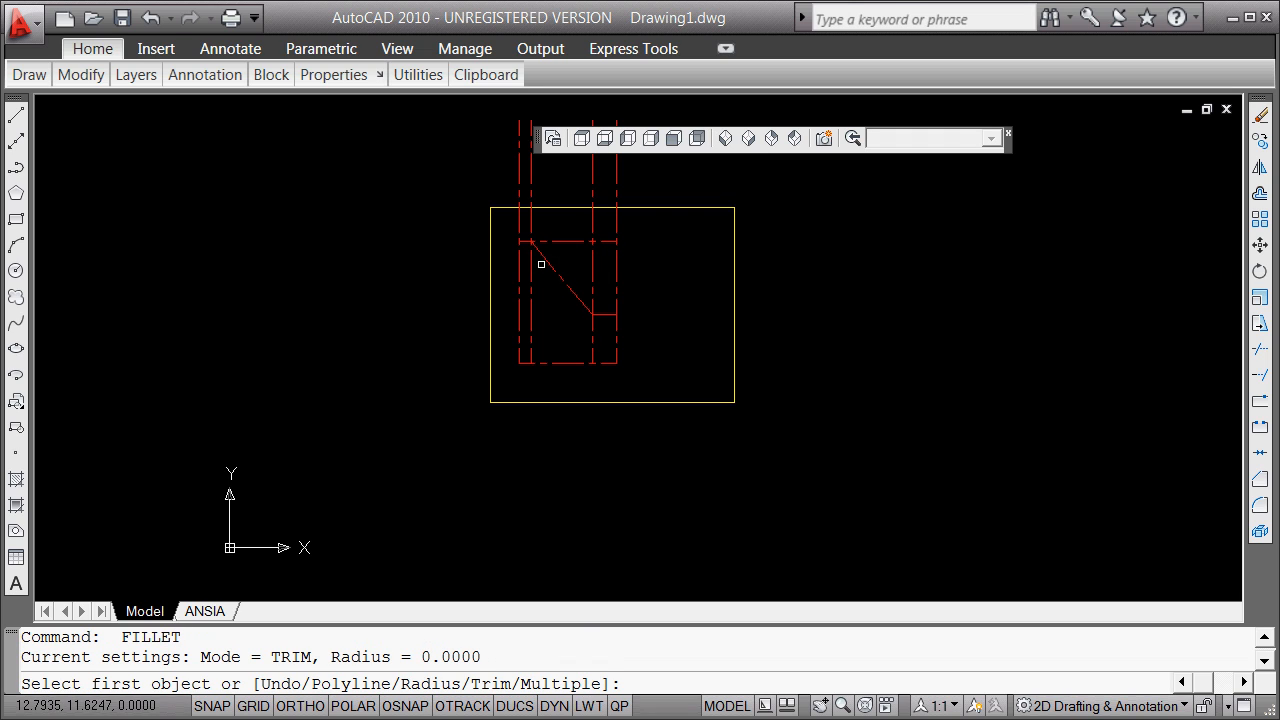
left_click(545, 259)
scroll(537, 257, "up", 4)
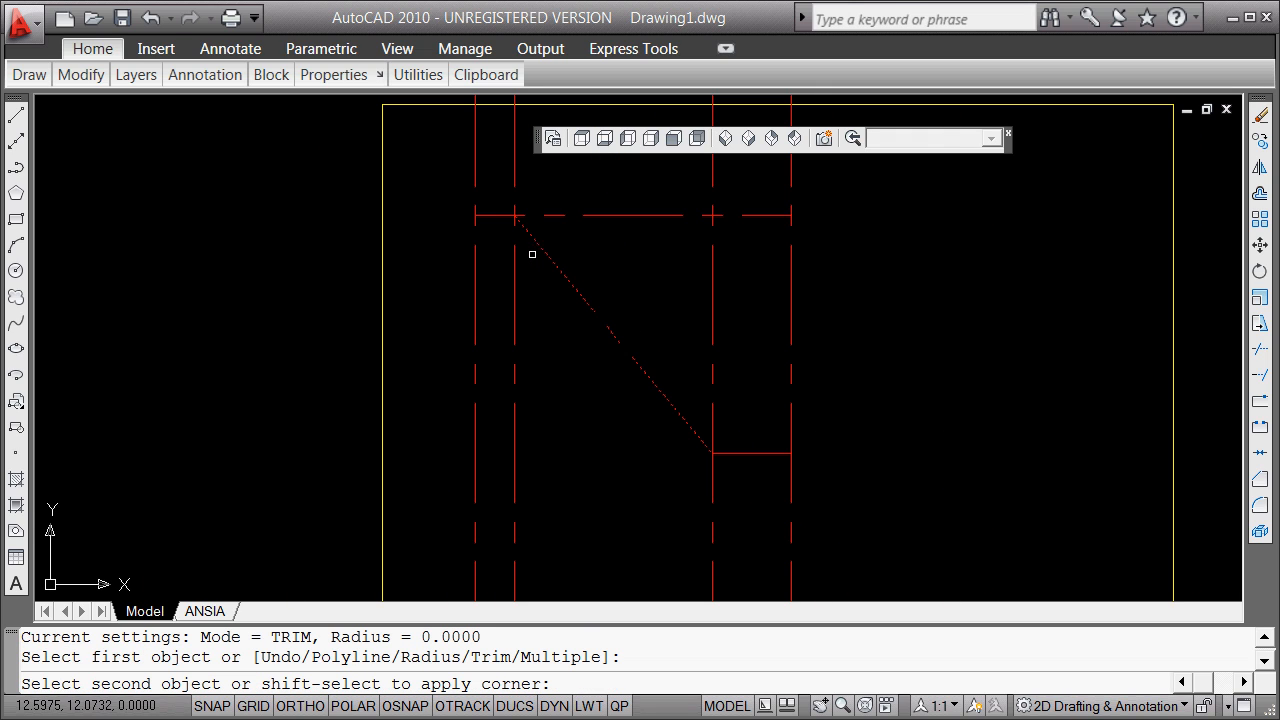
left_click(494, 212)
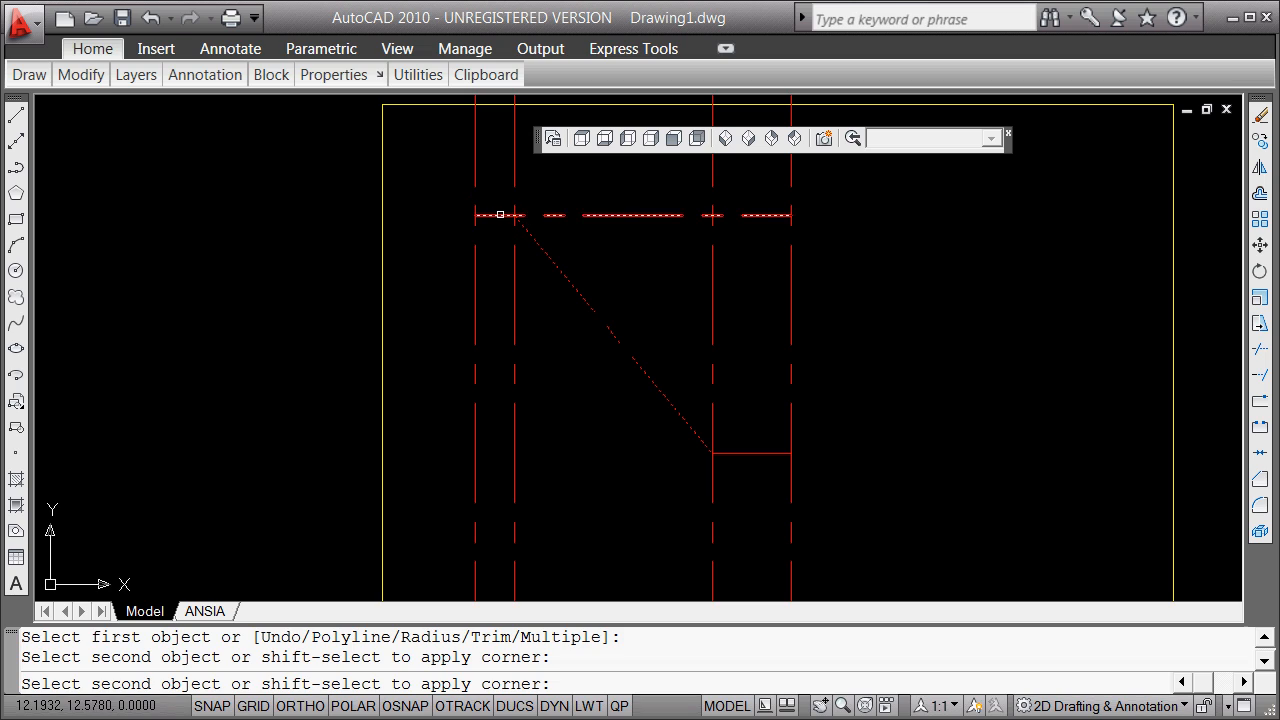
left_click(495, 216)
scroll(562, 341, "down", 5)
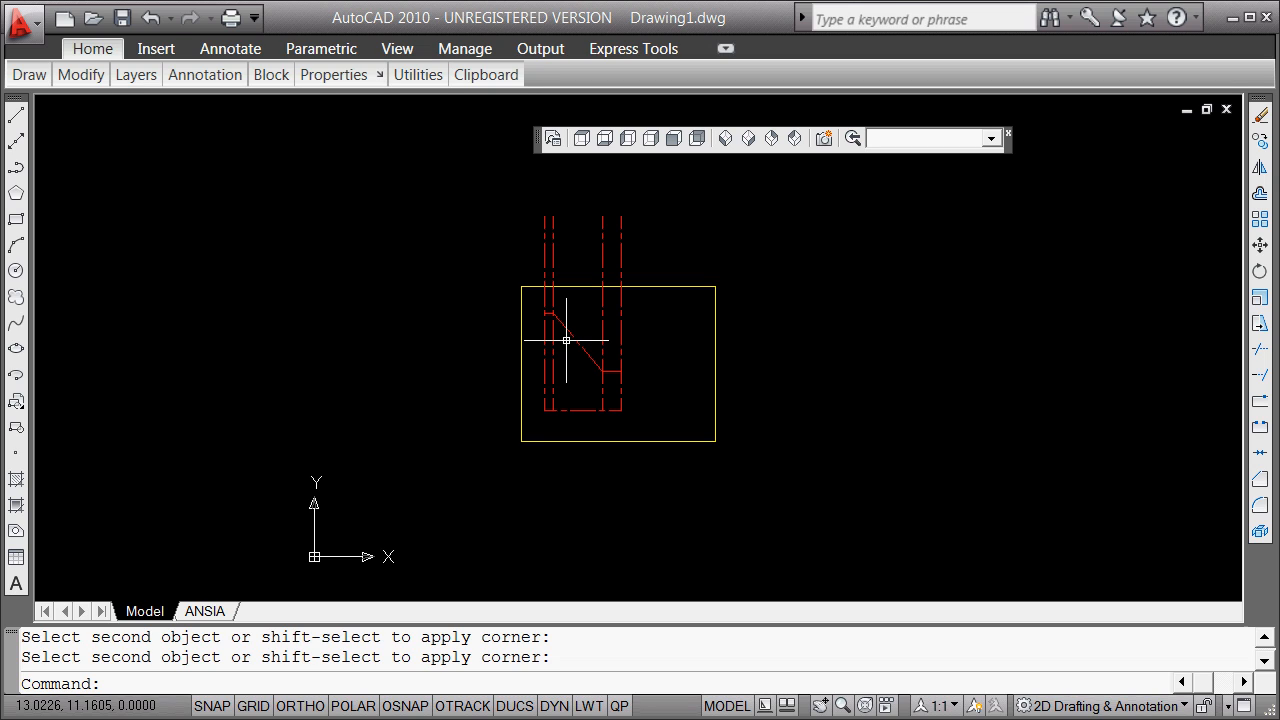
key("Return")
scroll(545, 333, "up", 6)
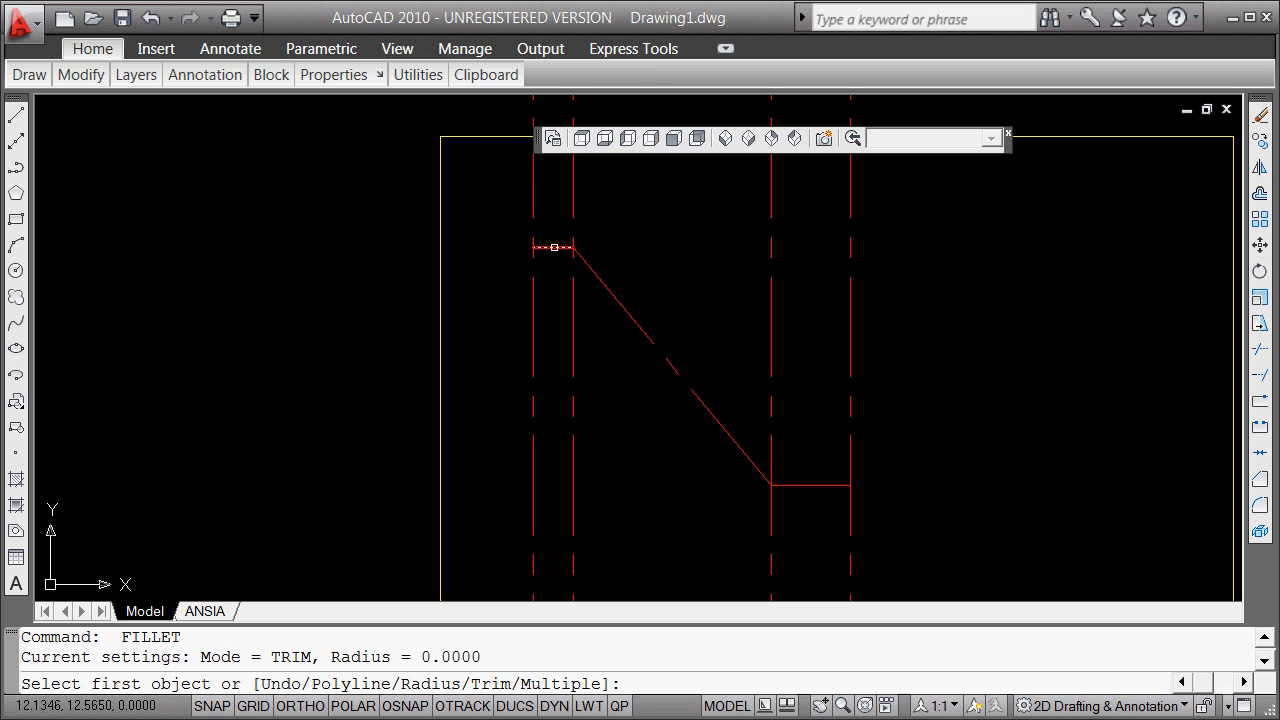
key("Escape")
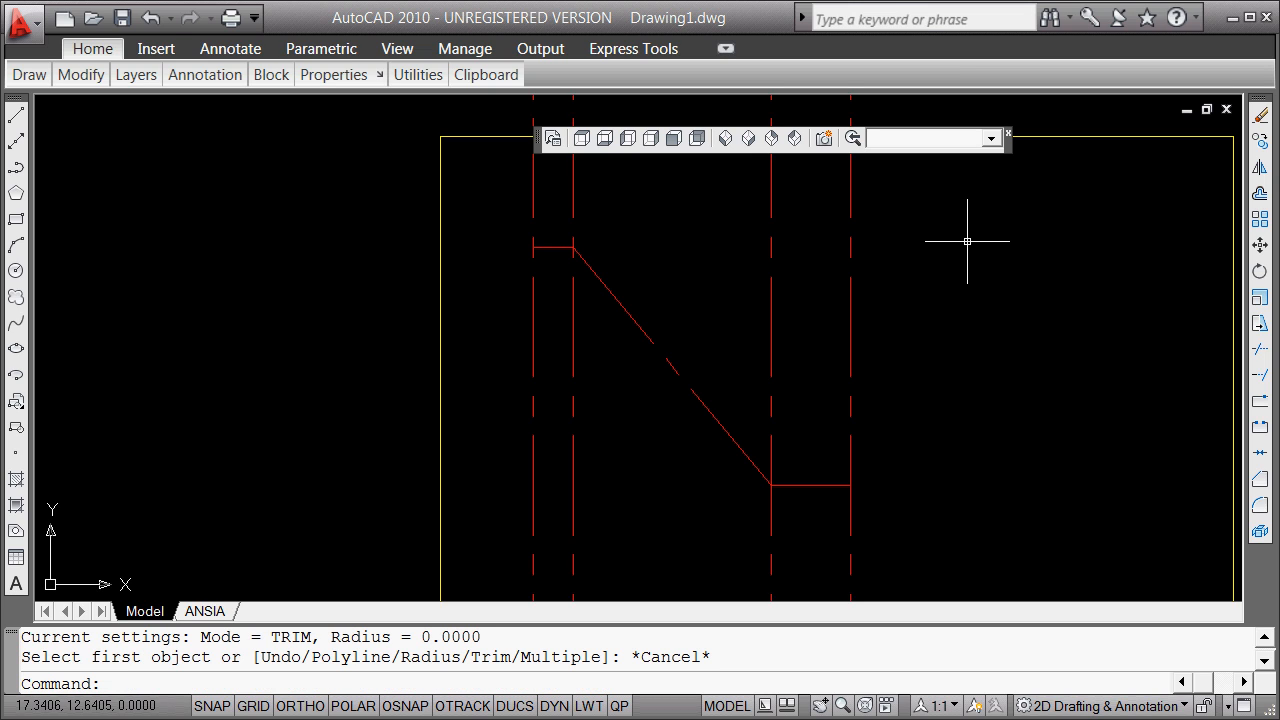
Offset the short upper horizontal segment between the two leftmost vertical lines 3 units downward.
right_click(967, 241)
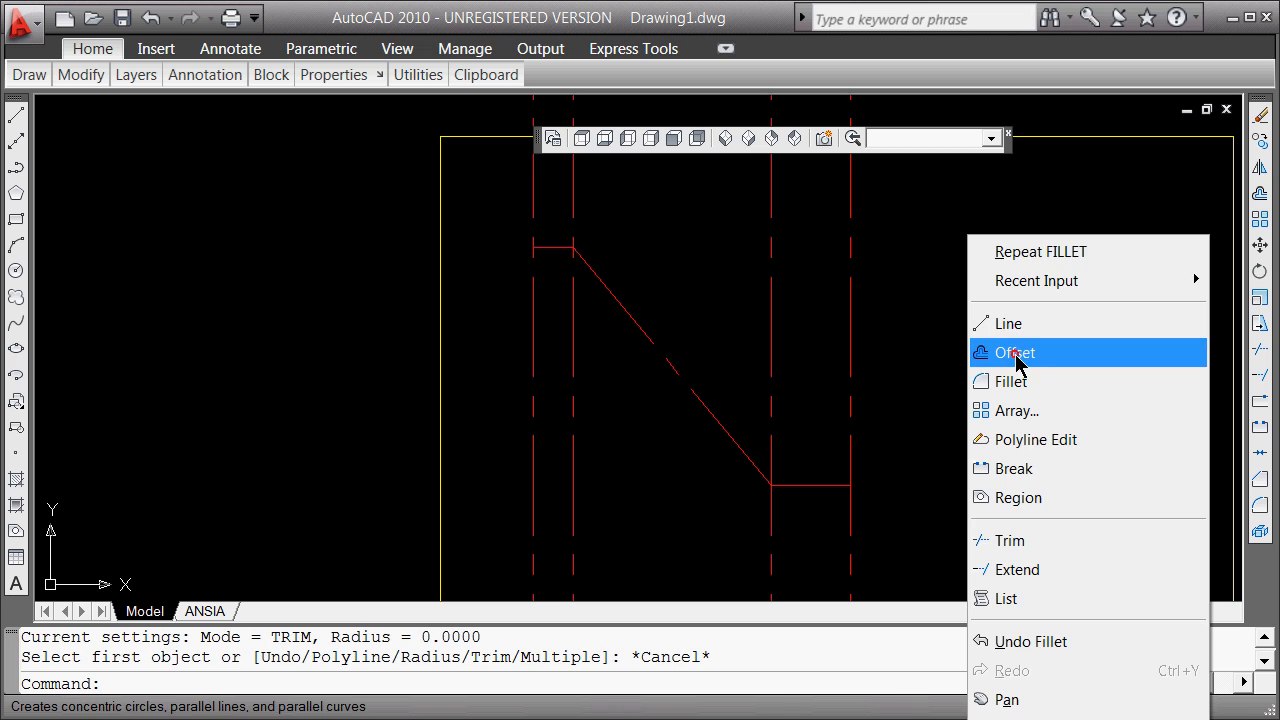
left_click(1014, 353)
type("3")
key("Return")
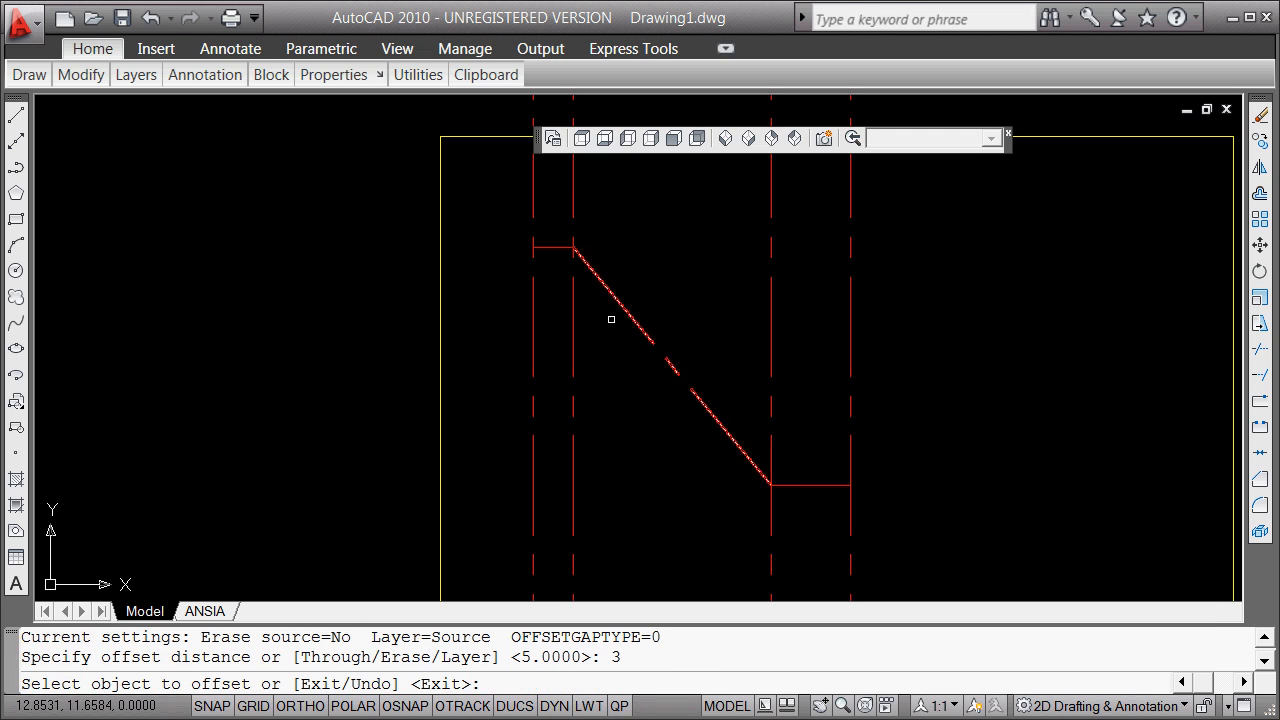
left_click(554, 245)
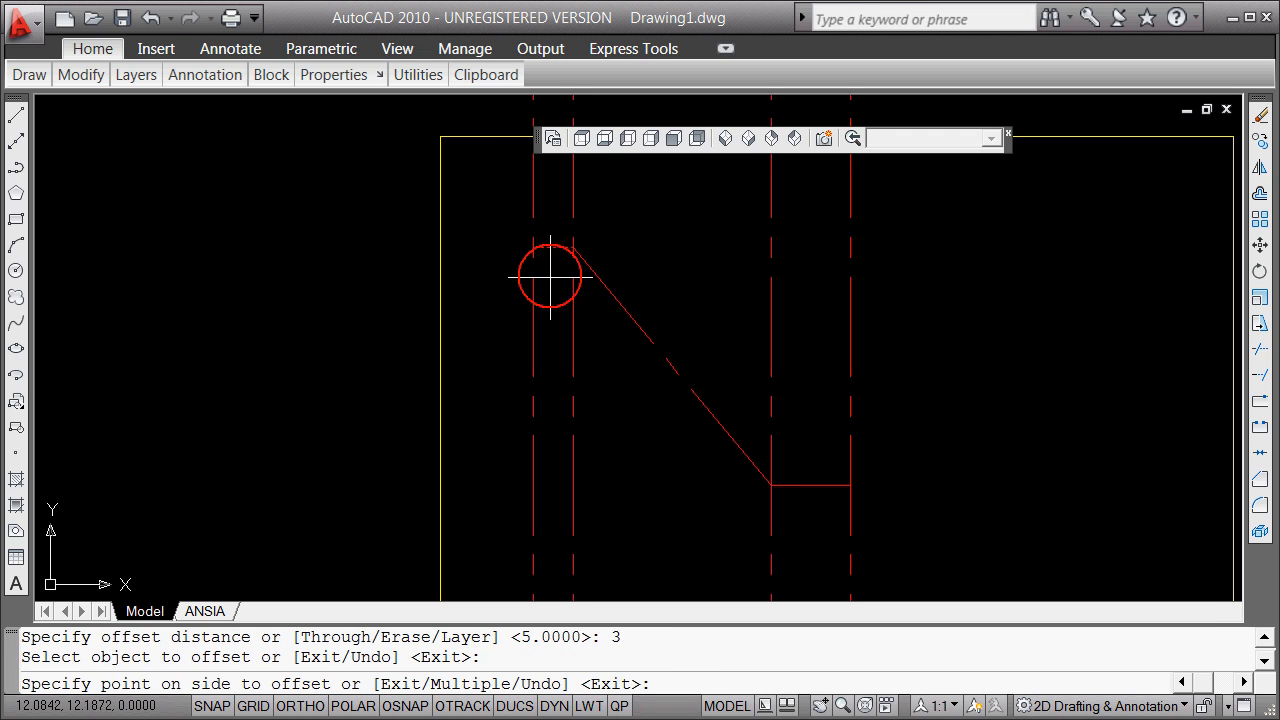
left_click(549, 286)
key("Return")
scroll(599, 419, "down", 8)
scroll(599, 419, "up", 8)
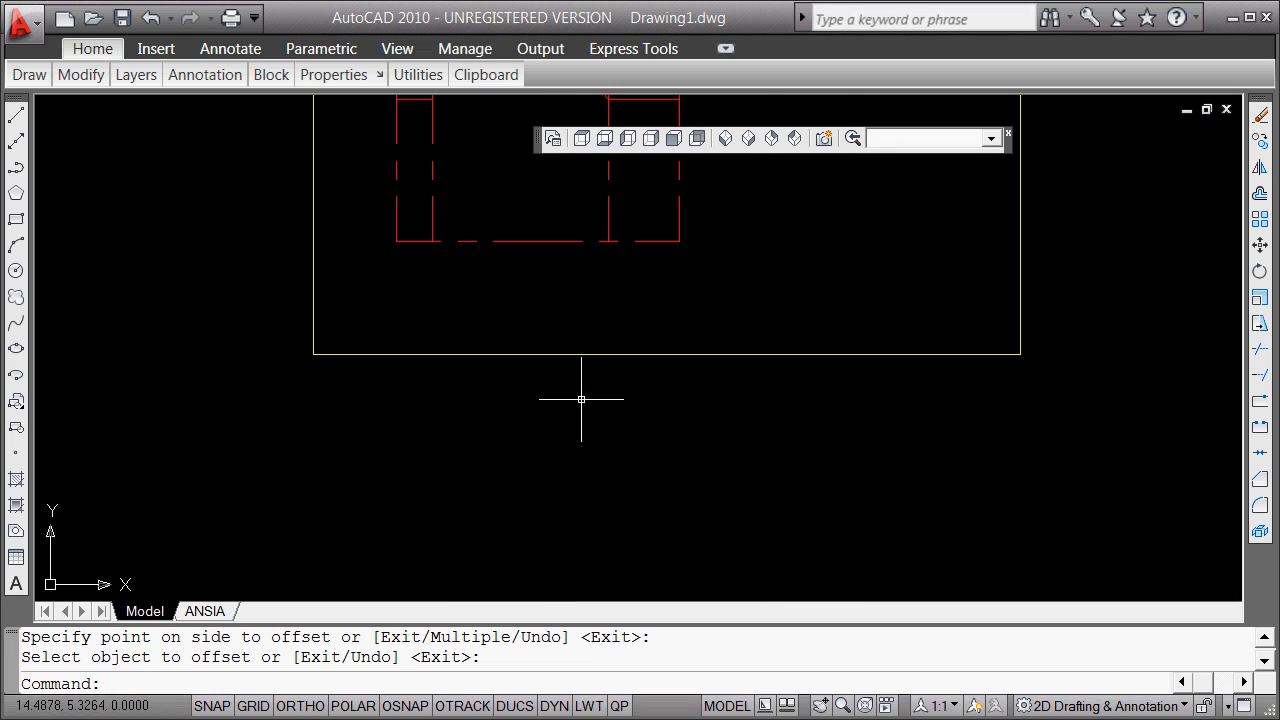
scroll(517, 320, "down", 10)
scroll(517, 306, "up", 5)
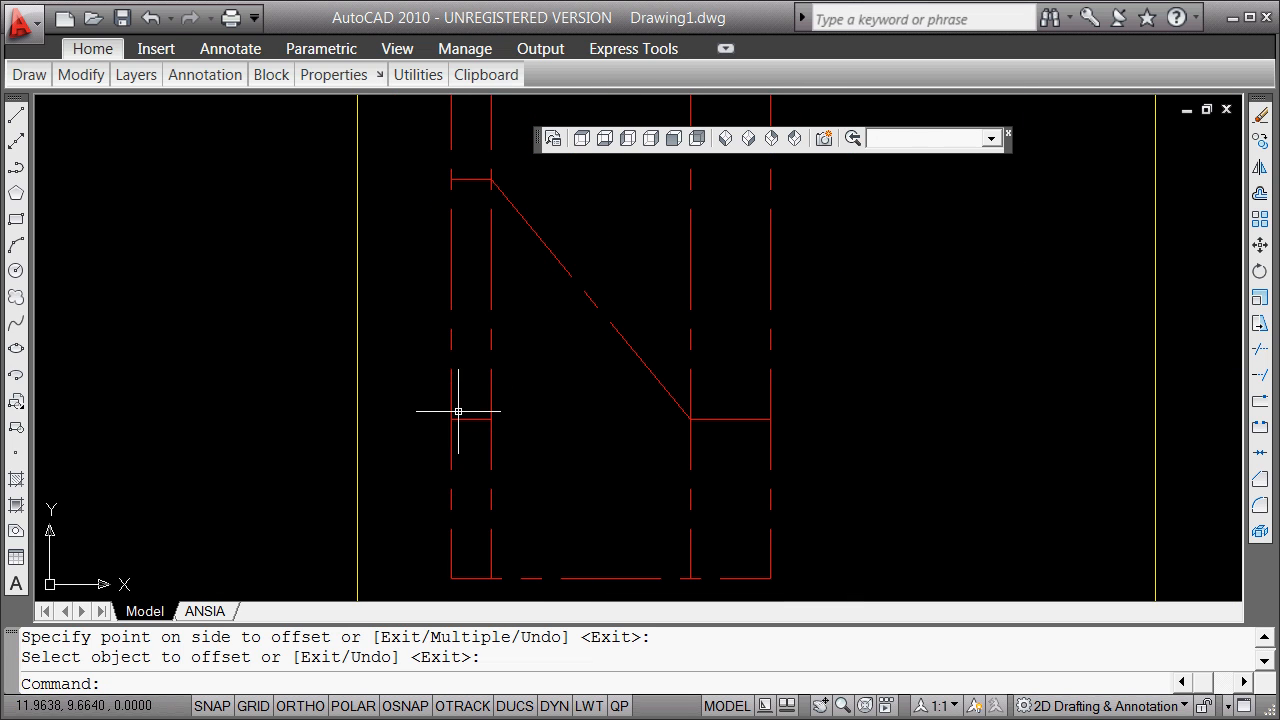
key("Return")
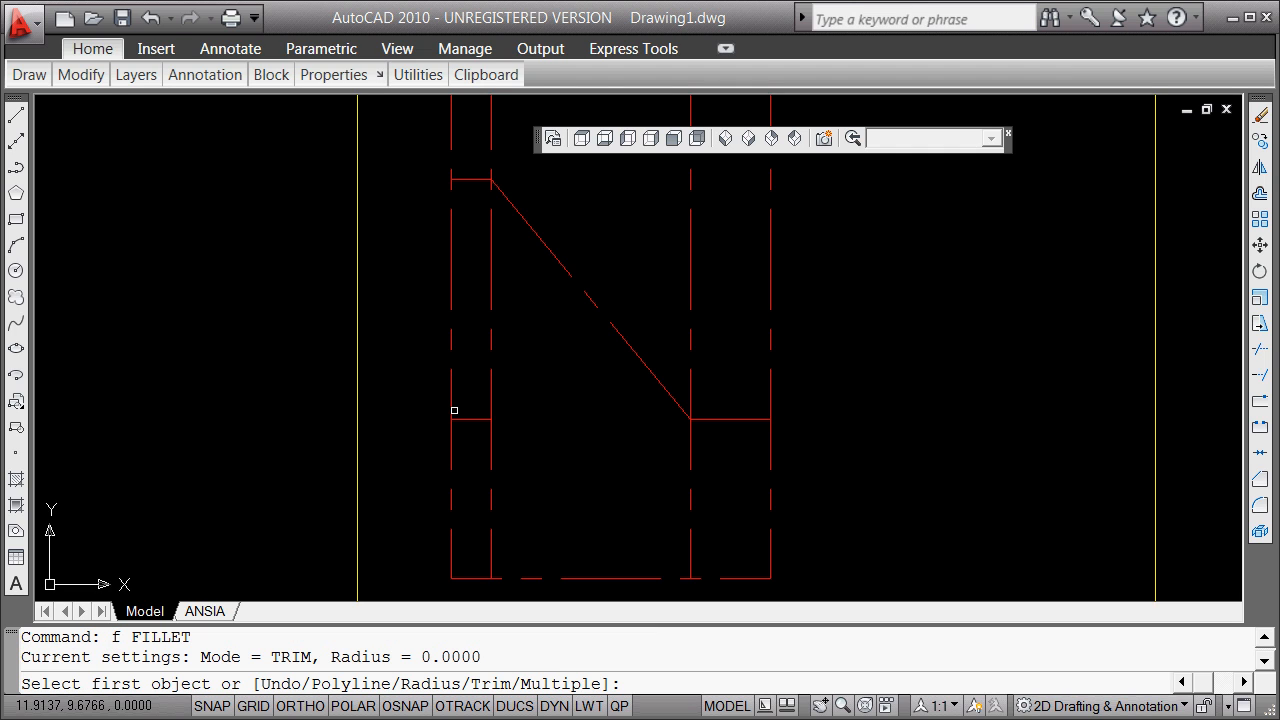
key("Escape")
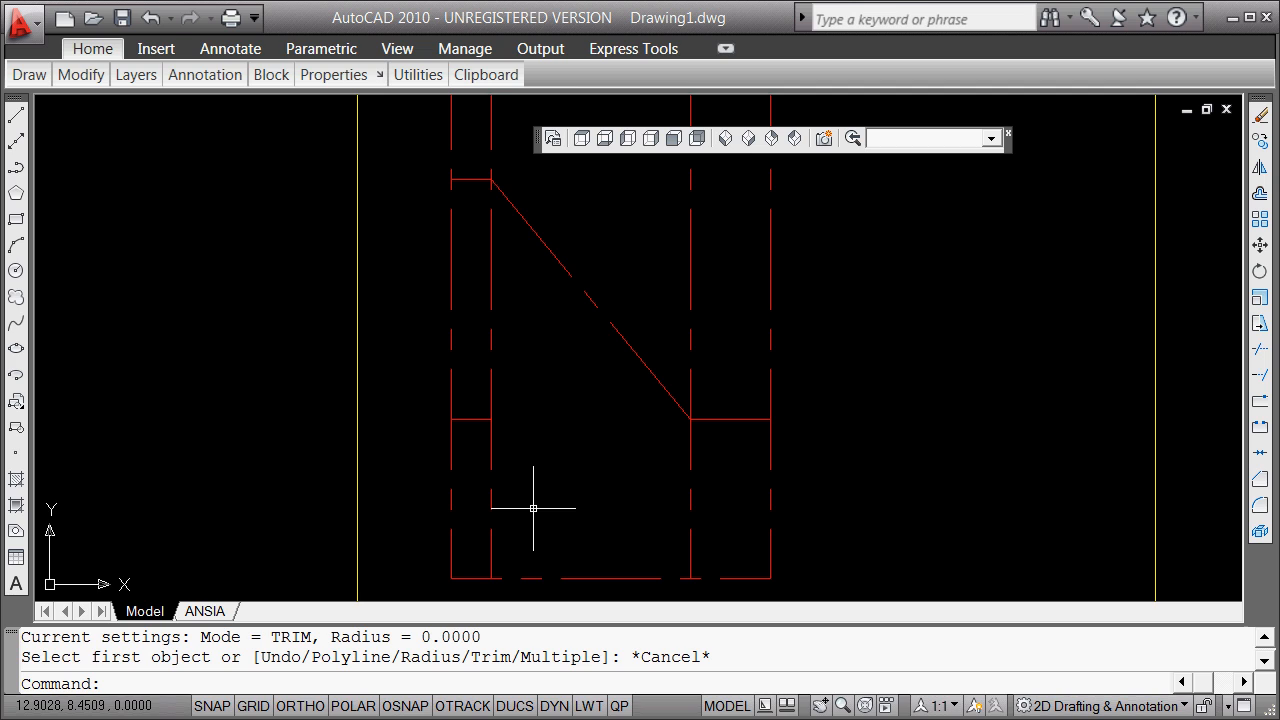
left_click(16, 115)
right_click(177, 196, "shift")
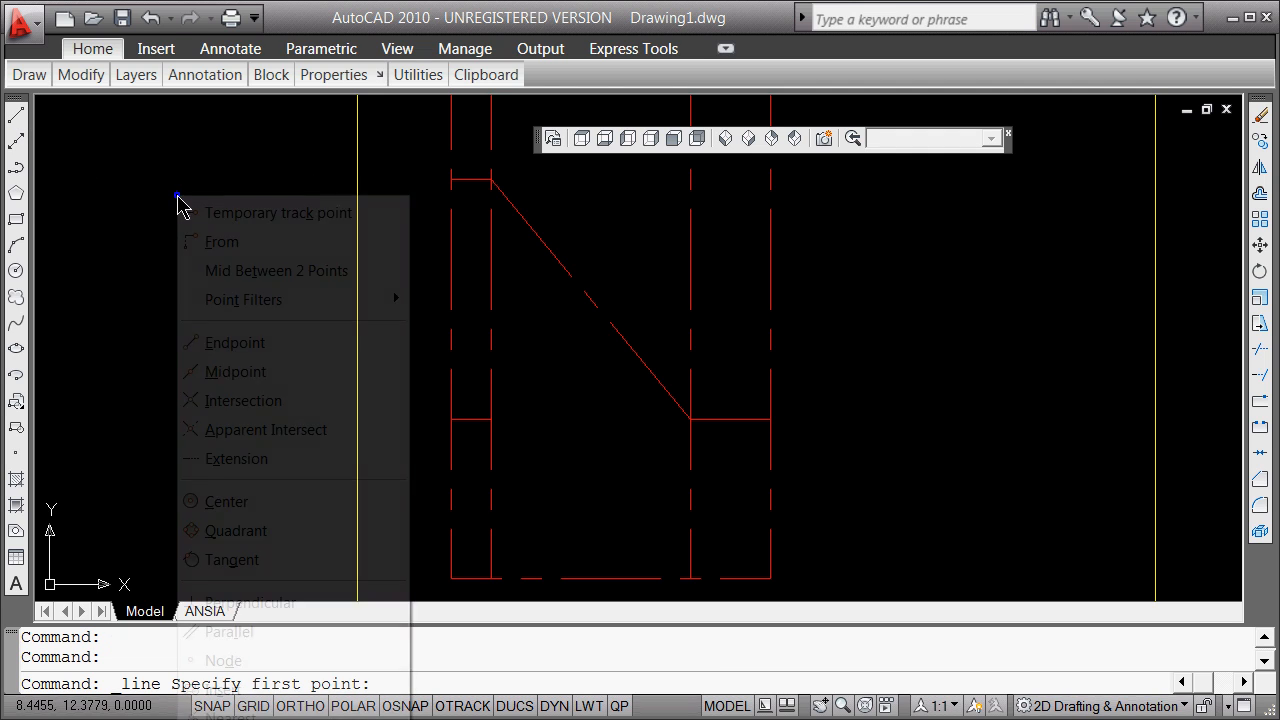
left_click(257, 400)
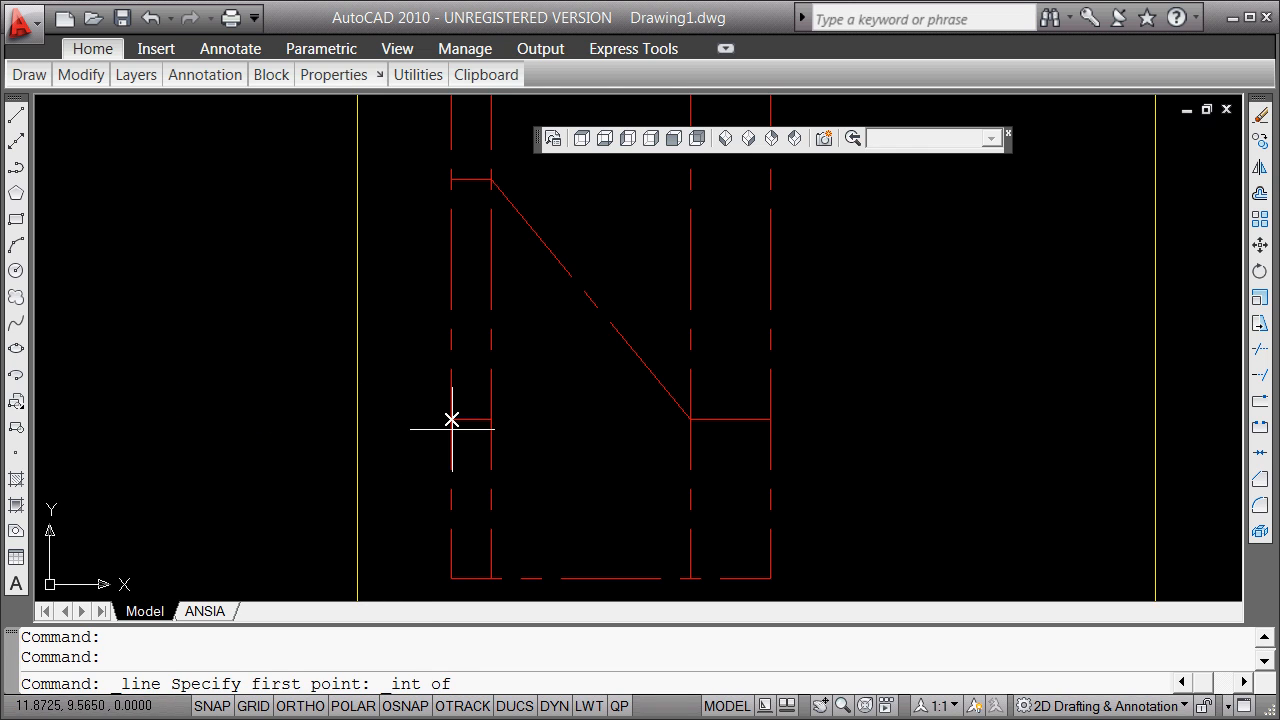
left_click(451, 420)
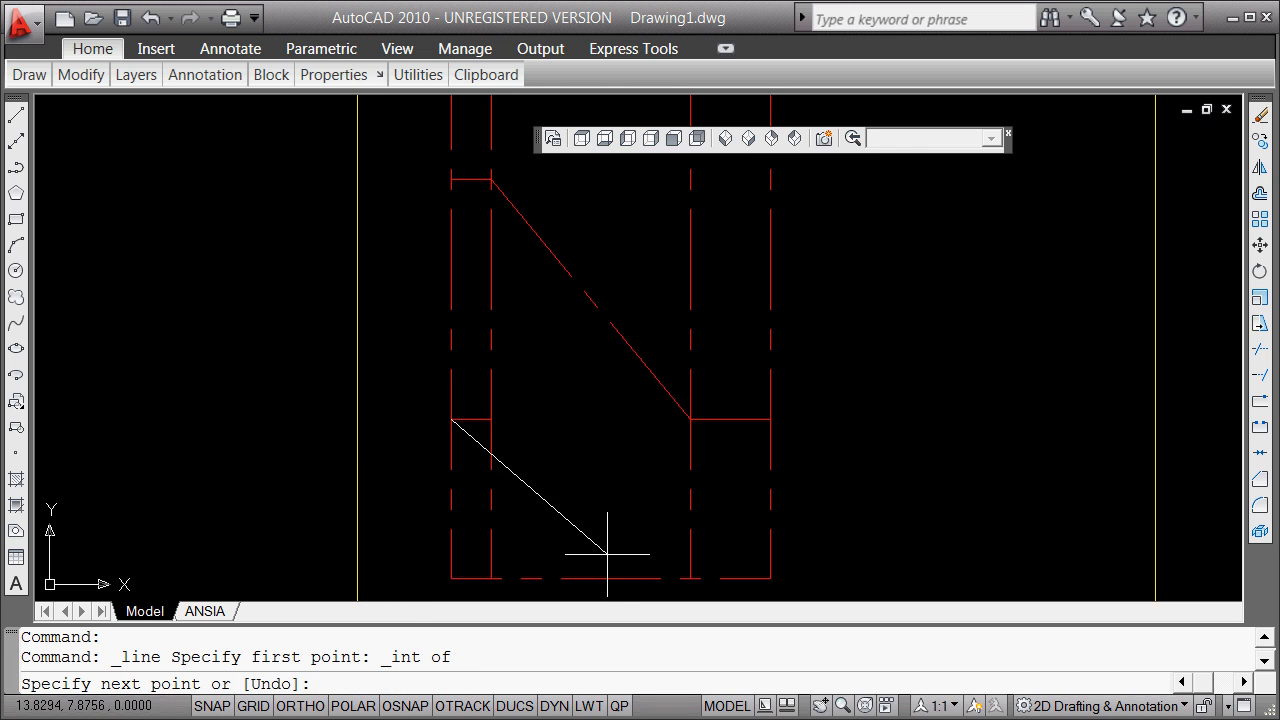
scroll(605, 555, "down", 6)
scroll(500, 363, "up", 9)
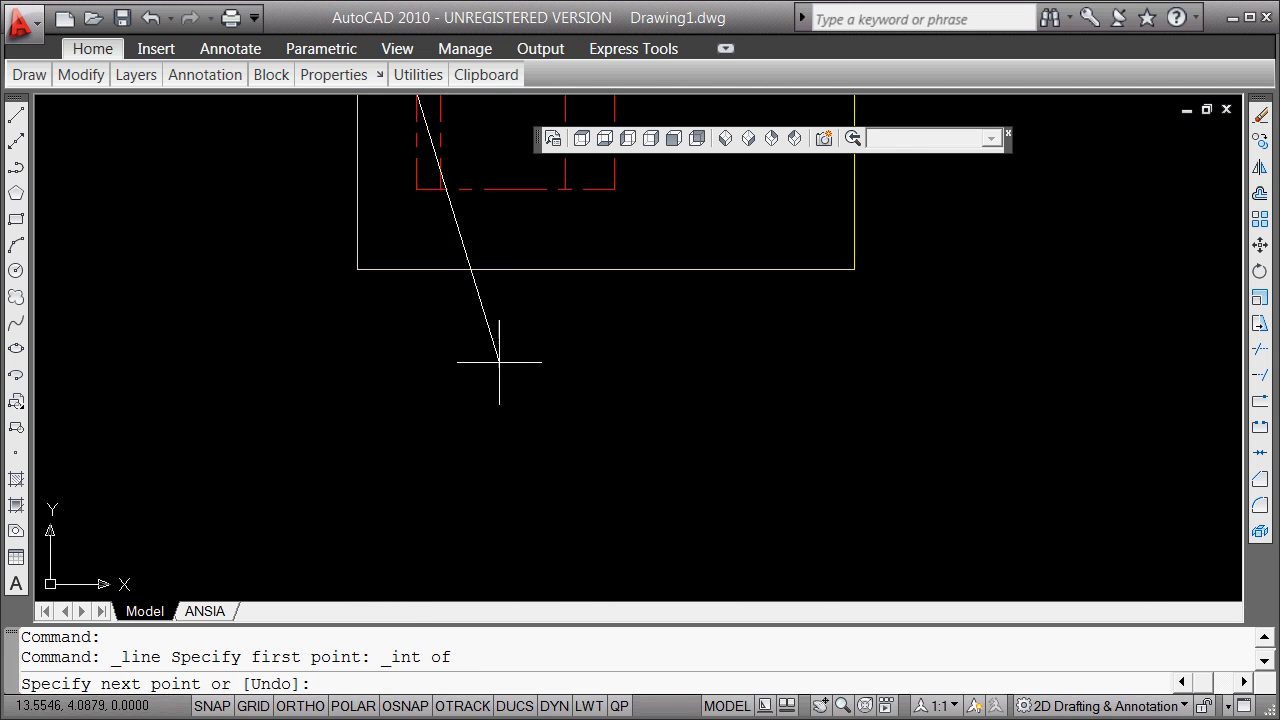
scroll(493, 214, "down", 5)
scroll(498, 213, "down", 2)
scroll(500, 220, "up", 5)
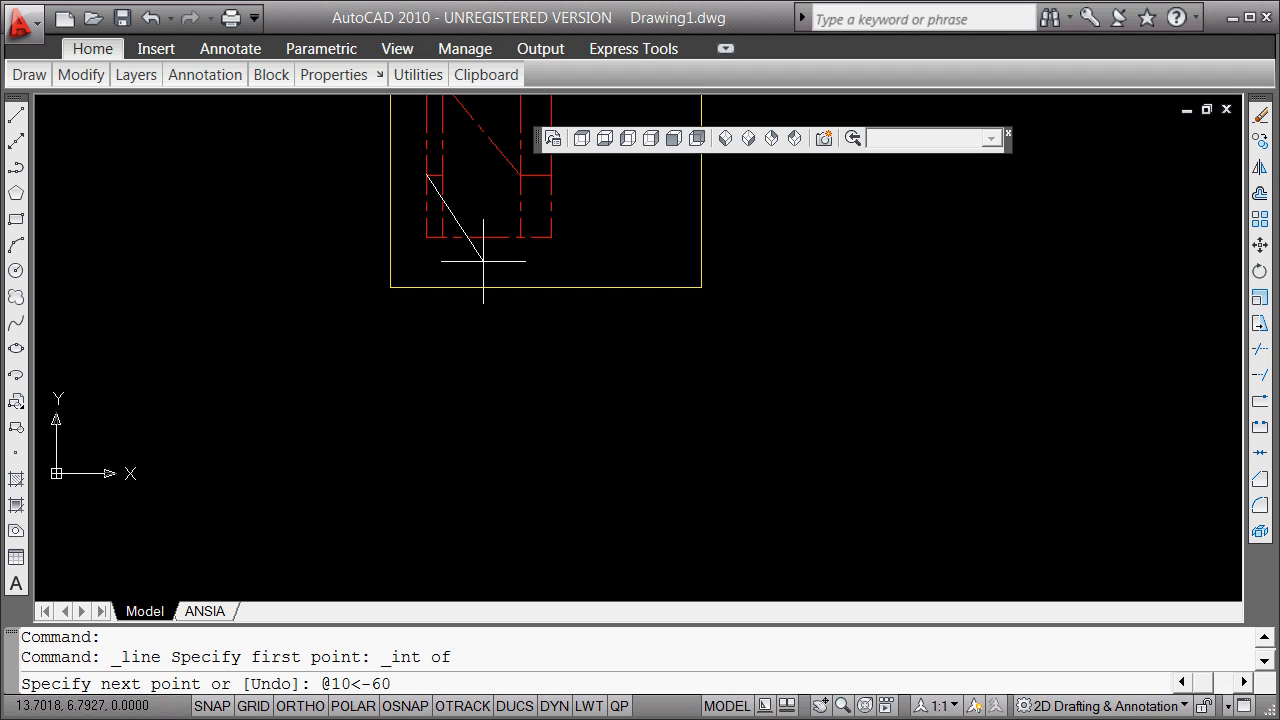
key("Return")
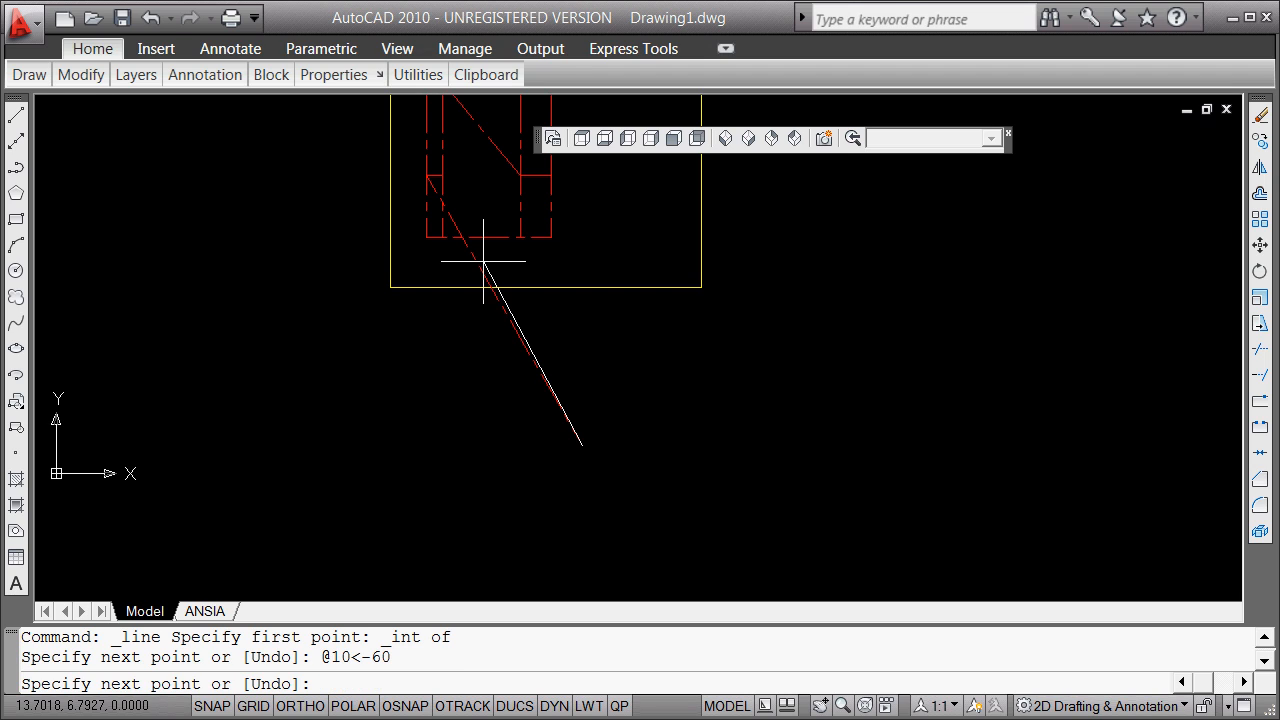
key("Return")
Fillet the lower slanted line with the bottom horizontal line at zero radius, keeping the horizontal part right of the corner.
scroll(443, 180, "up", 2)
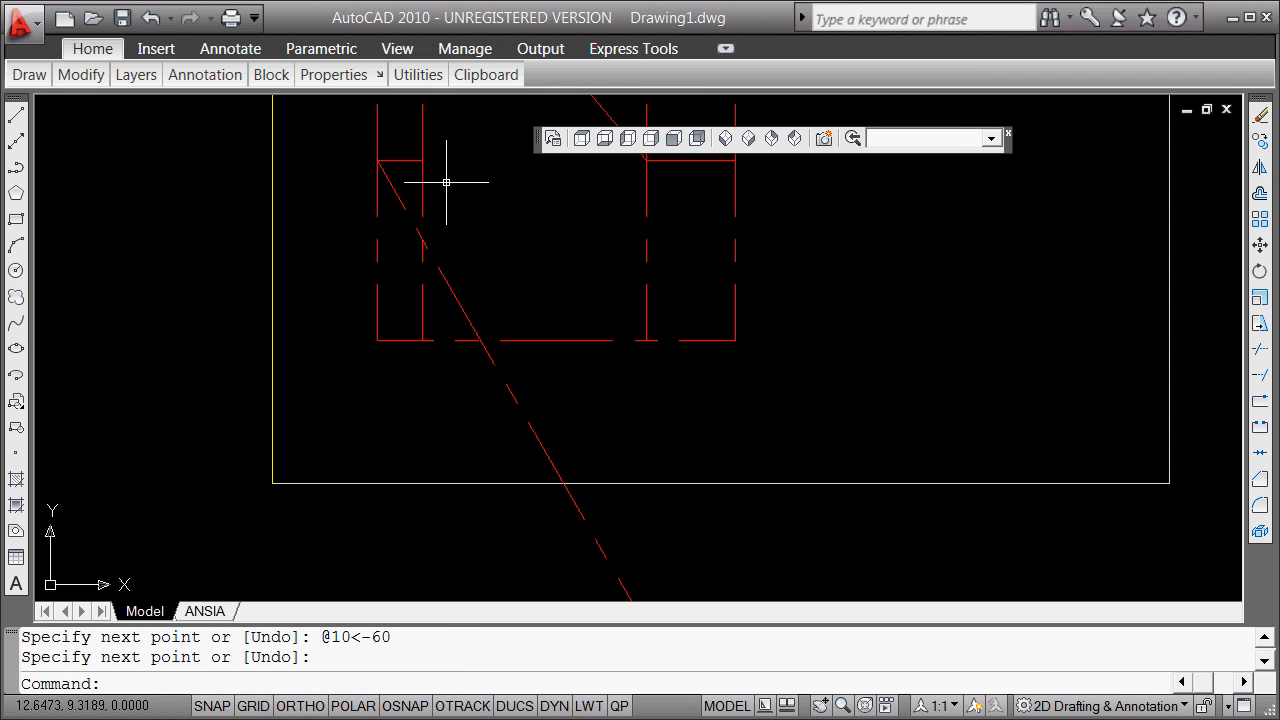
right_click(899, 222)
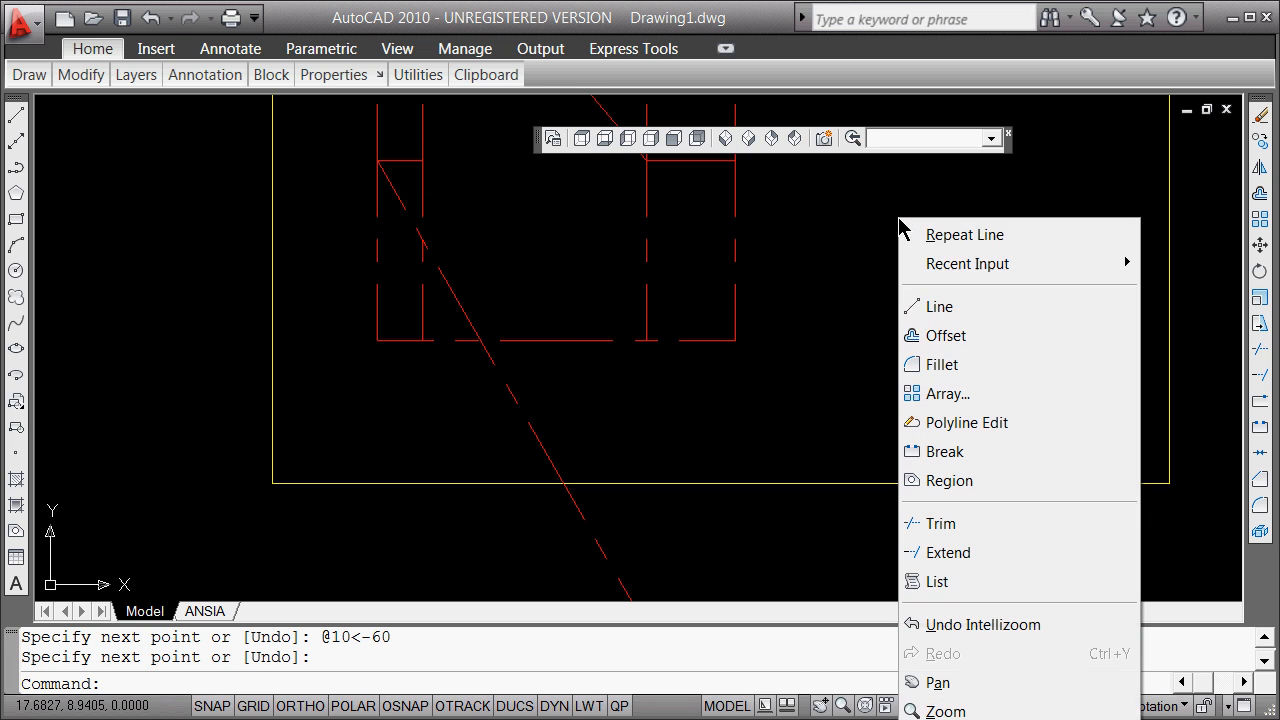
left_click(958, 366)
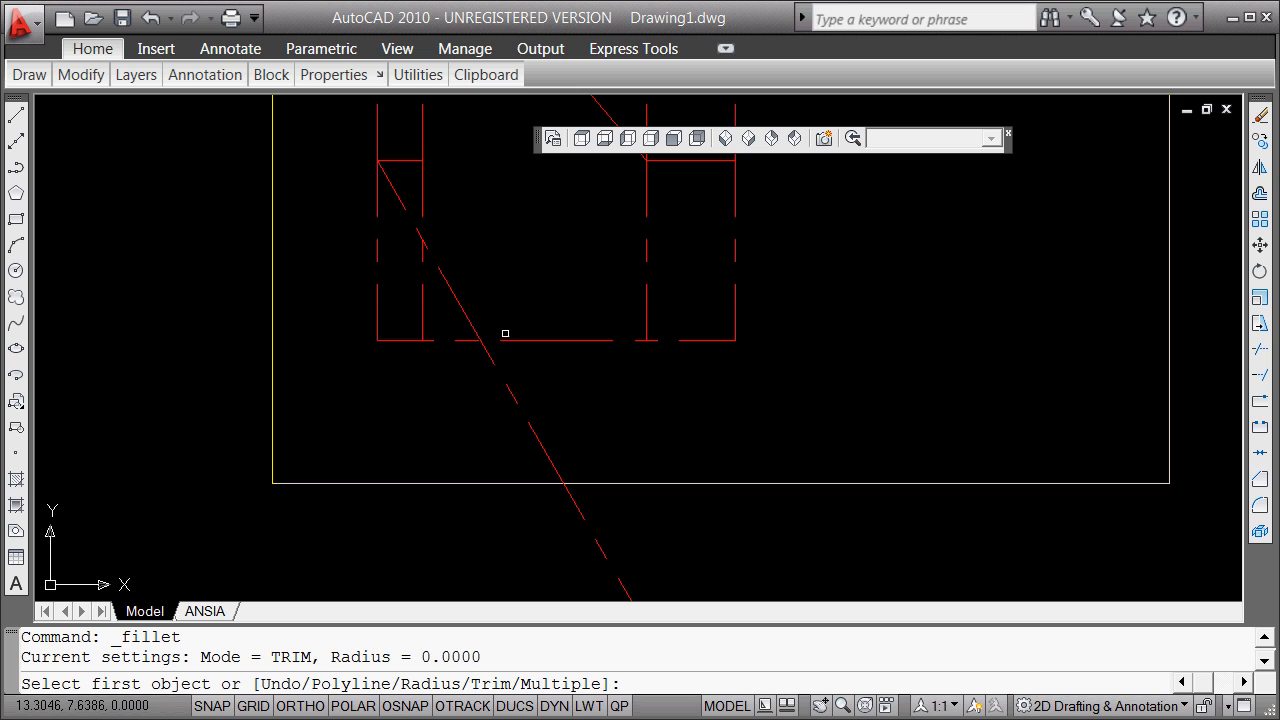
left_click(473, 323)
left_click(505, 338)
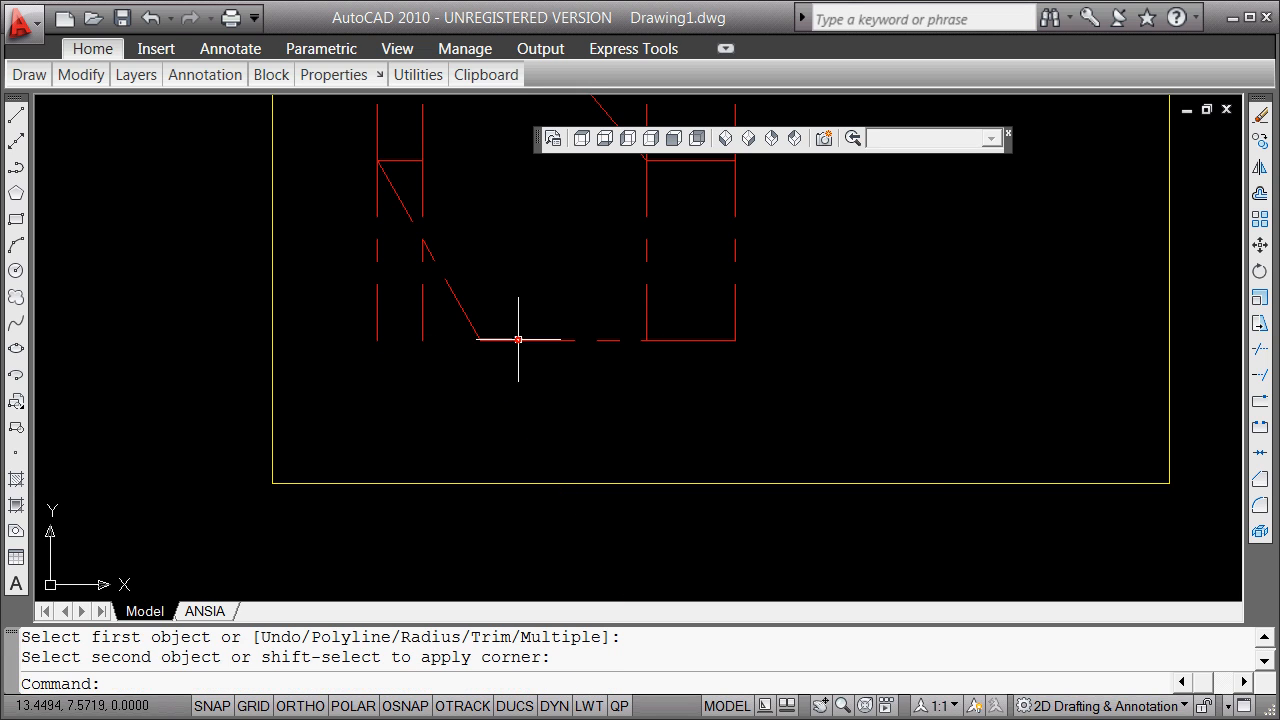
Fillet the lower slanted line with the leftmost vertical line at zero radius, keeping the vertical part above the corner.
key("Return")
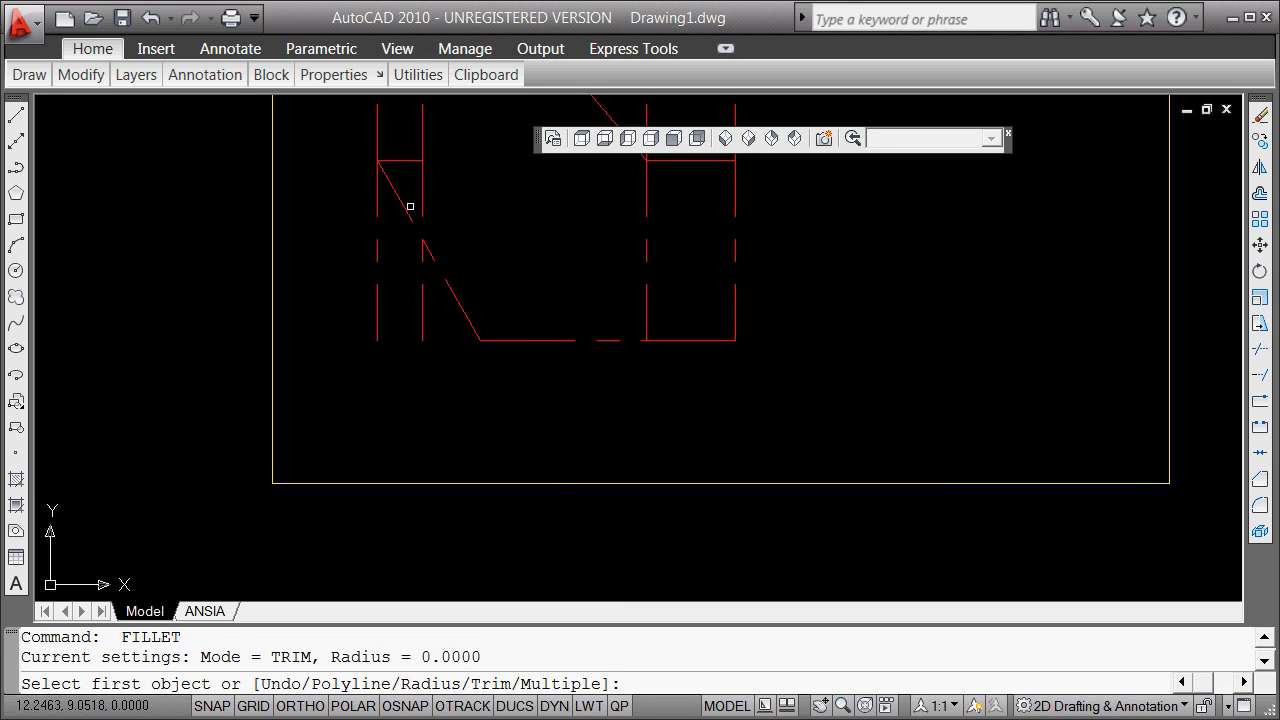
left_click(403, 206)
left_click(378, 135)
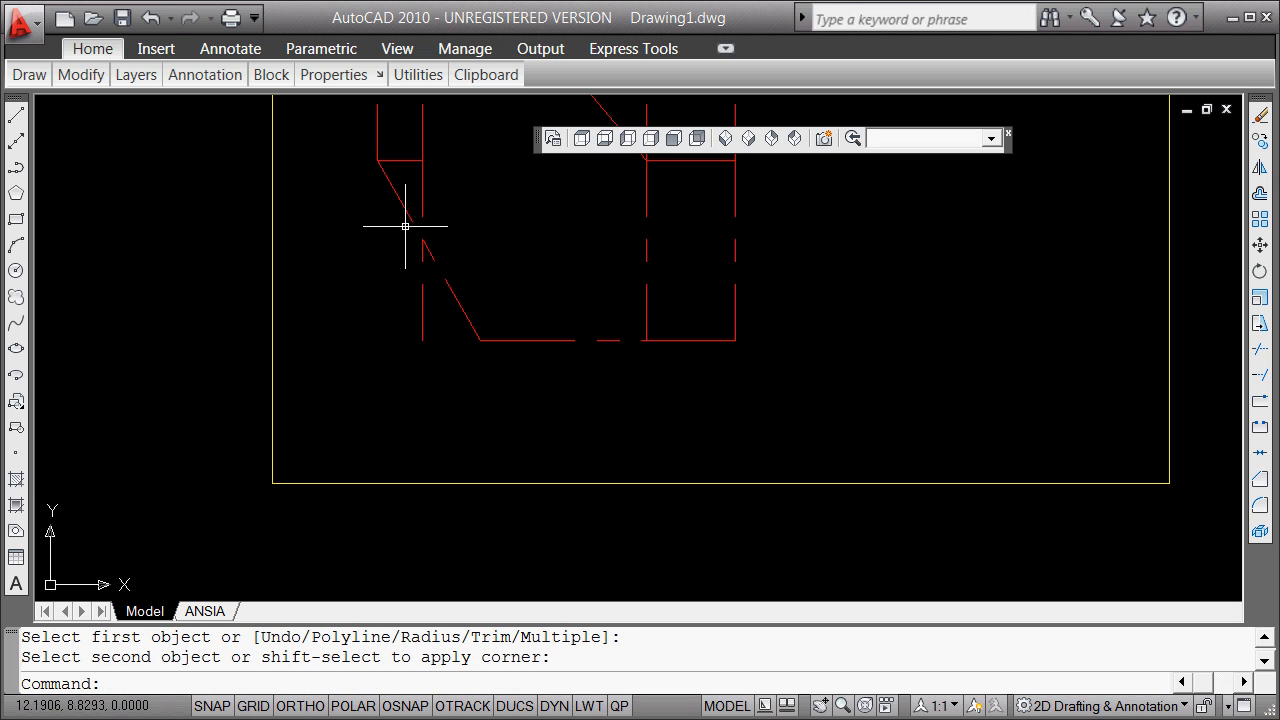
Fillet the short horizontal segment at the diagonal's lower end with the rightmost vertical line at zero radius, keeping the vertical part below.
scroll(407, 220, "down", 6)
scroll(413, 170, "up", 5)
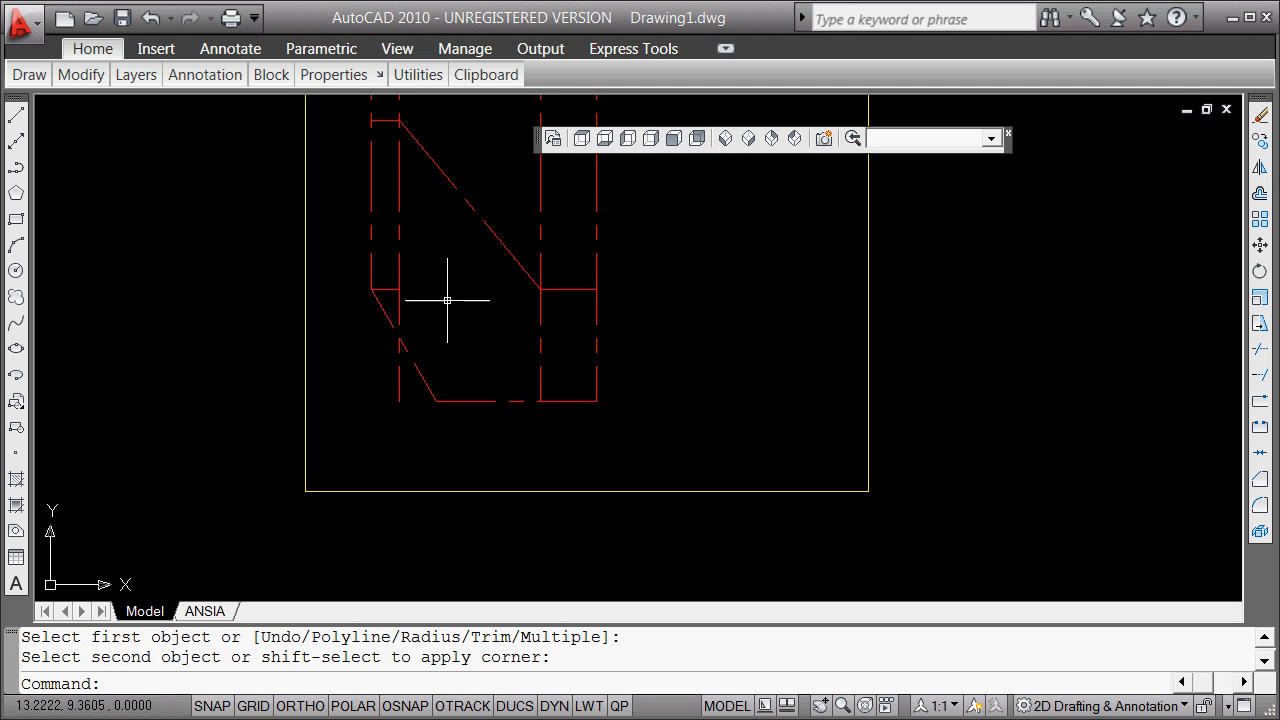
key("Return")
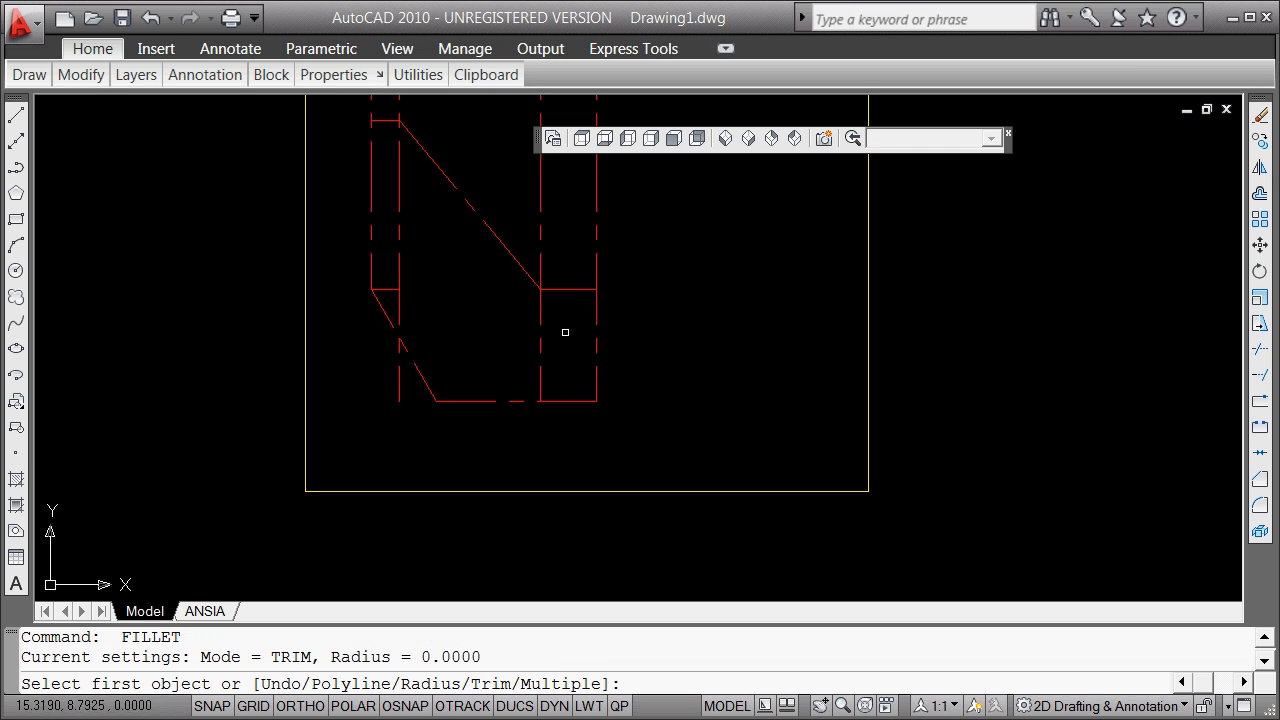
left_click(574, 290)
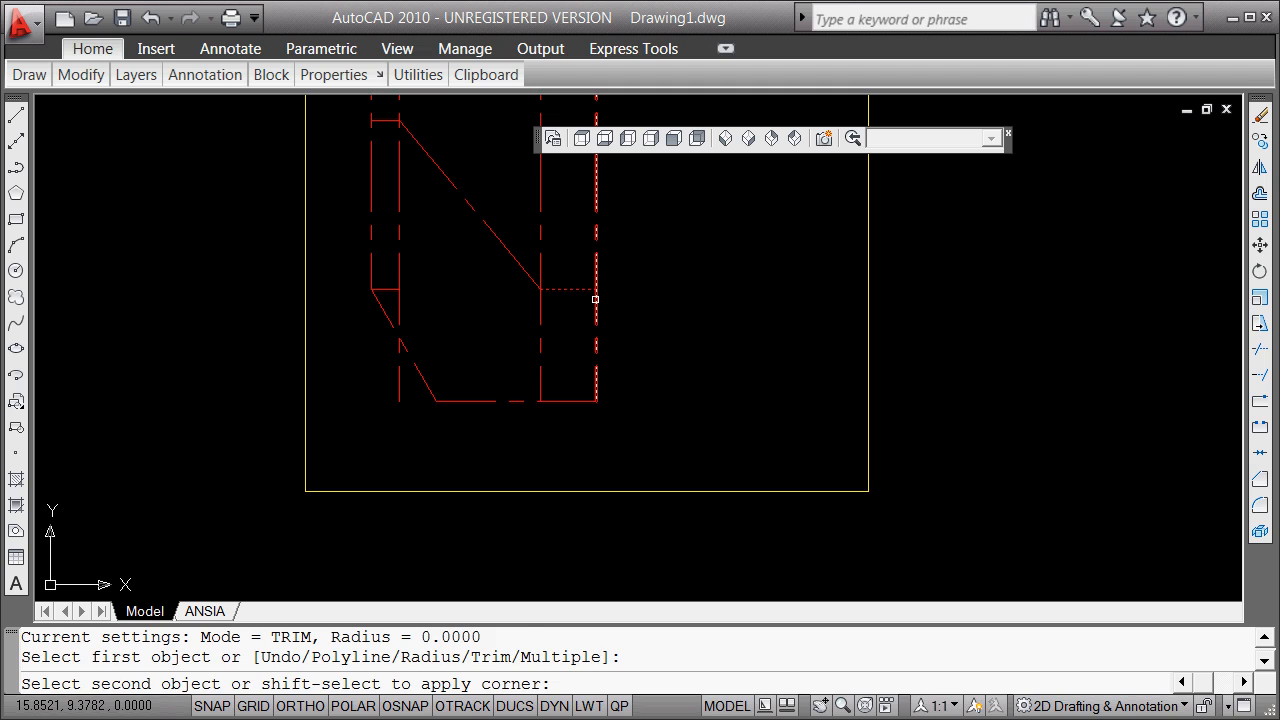
left_click(595, 299)
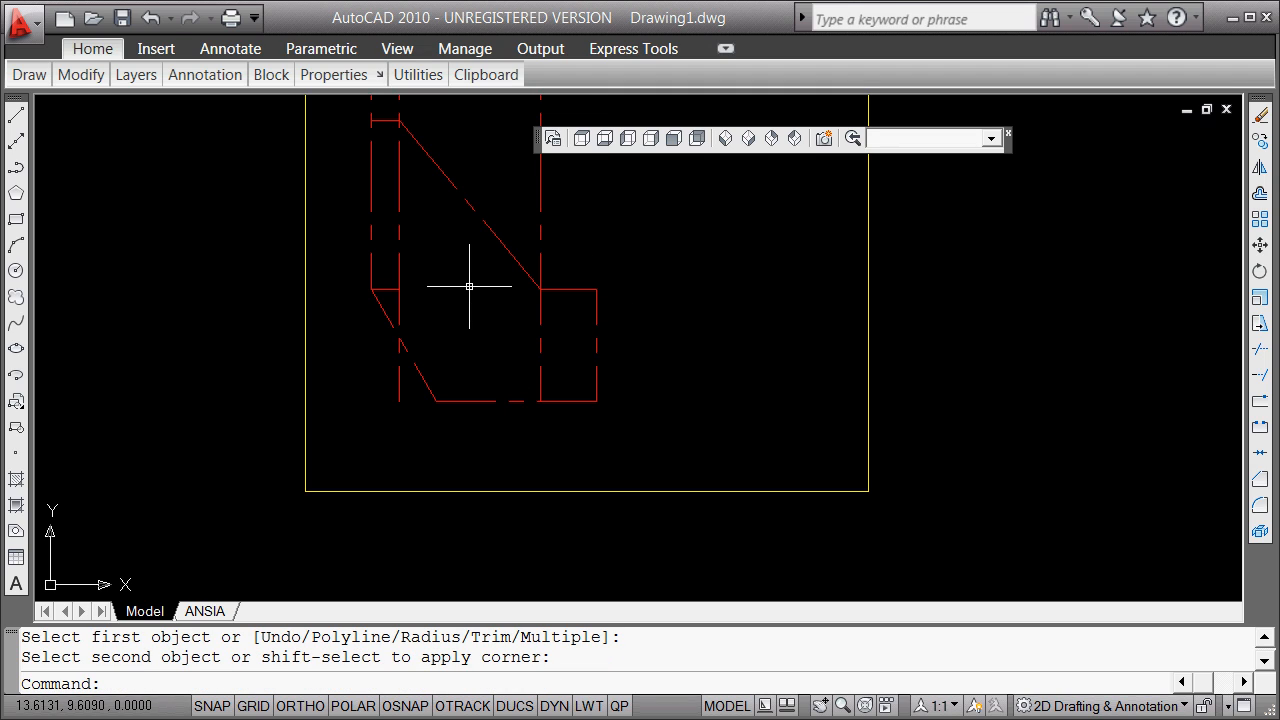
Move the seven lines forming the shape's outer outline to the object layer, leaving the inner construction lines on their layer.
scroll(485, 235, "down", 2)
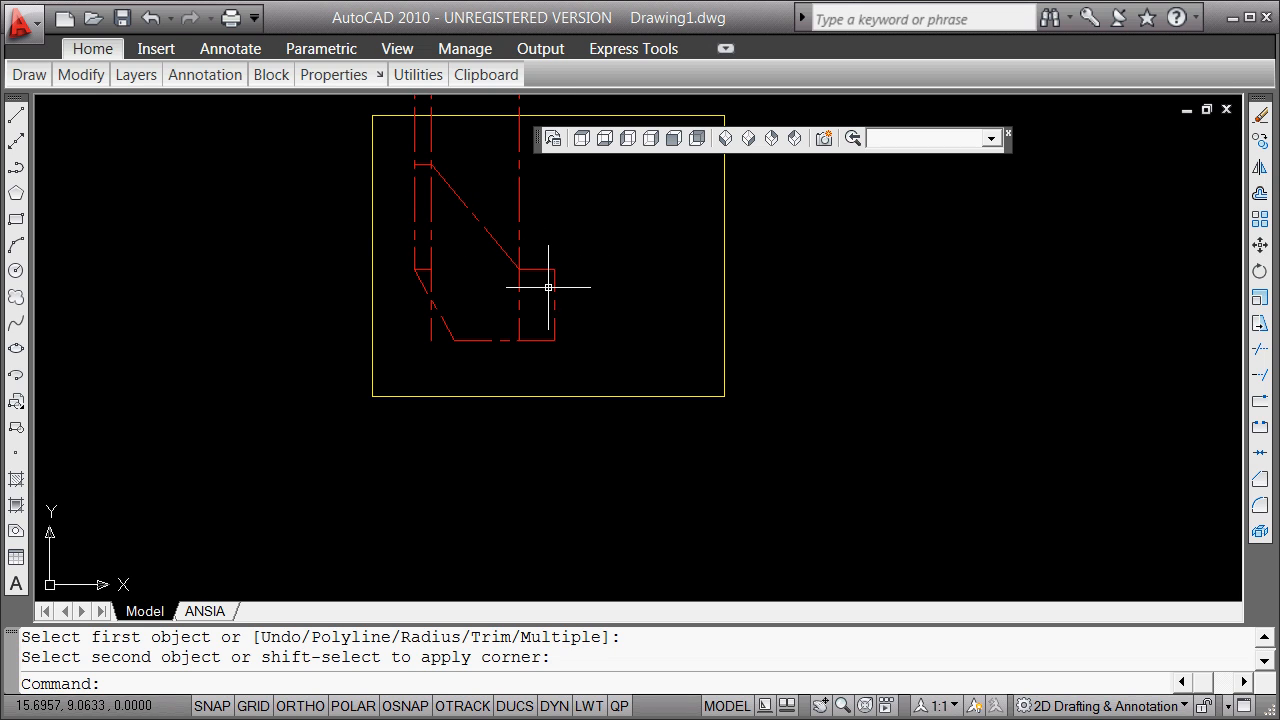
mouse_move(554, 287)
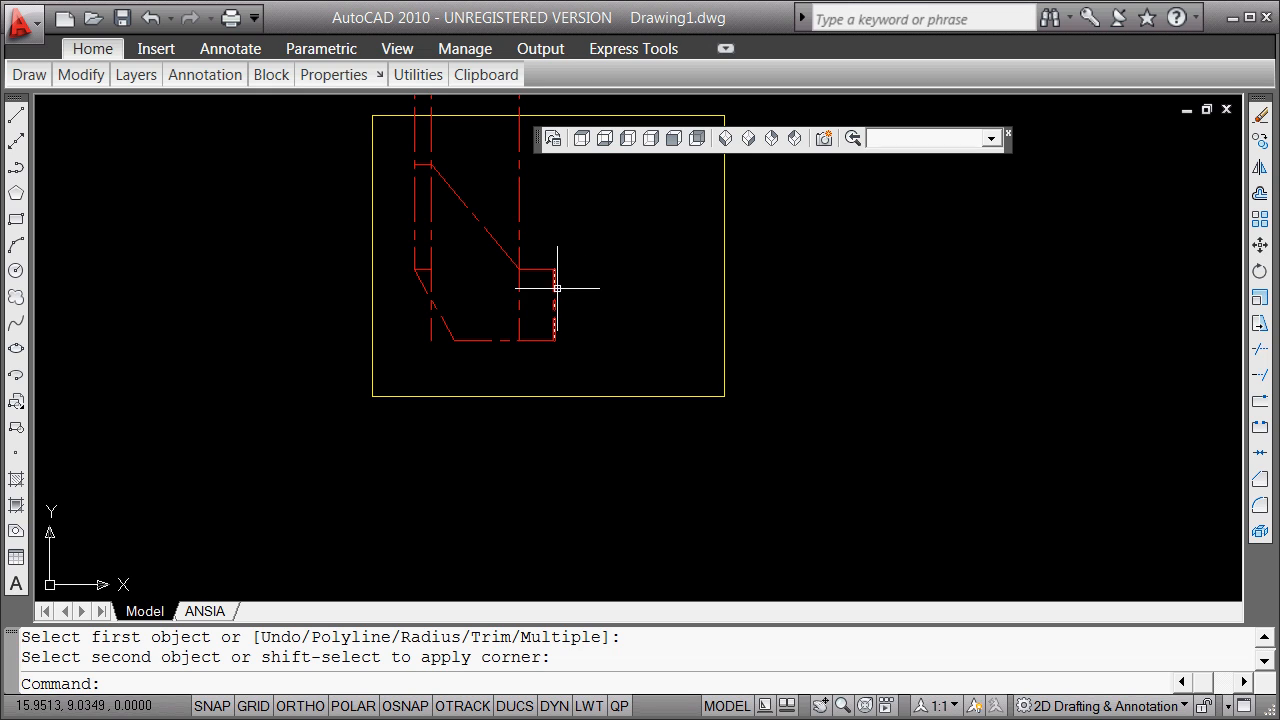
left_click(552, 278)
left_click(554, 290)
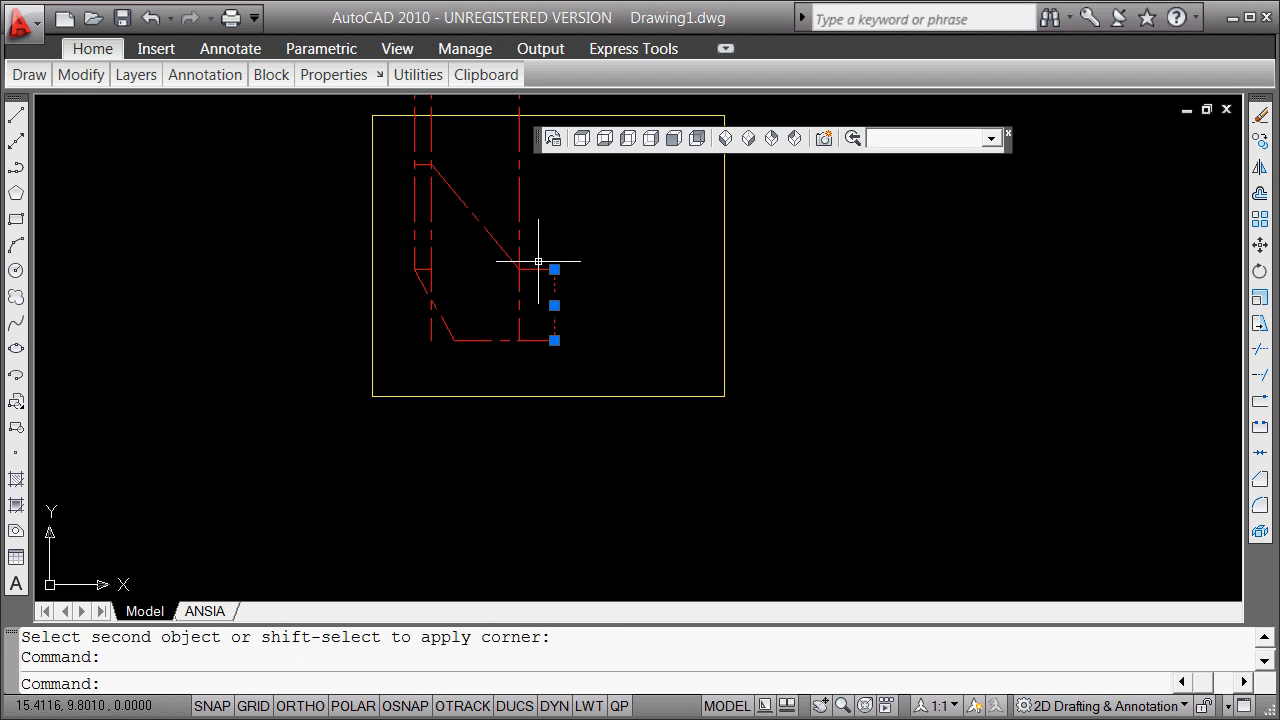
left_click(540, 269)
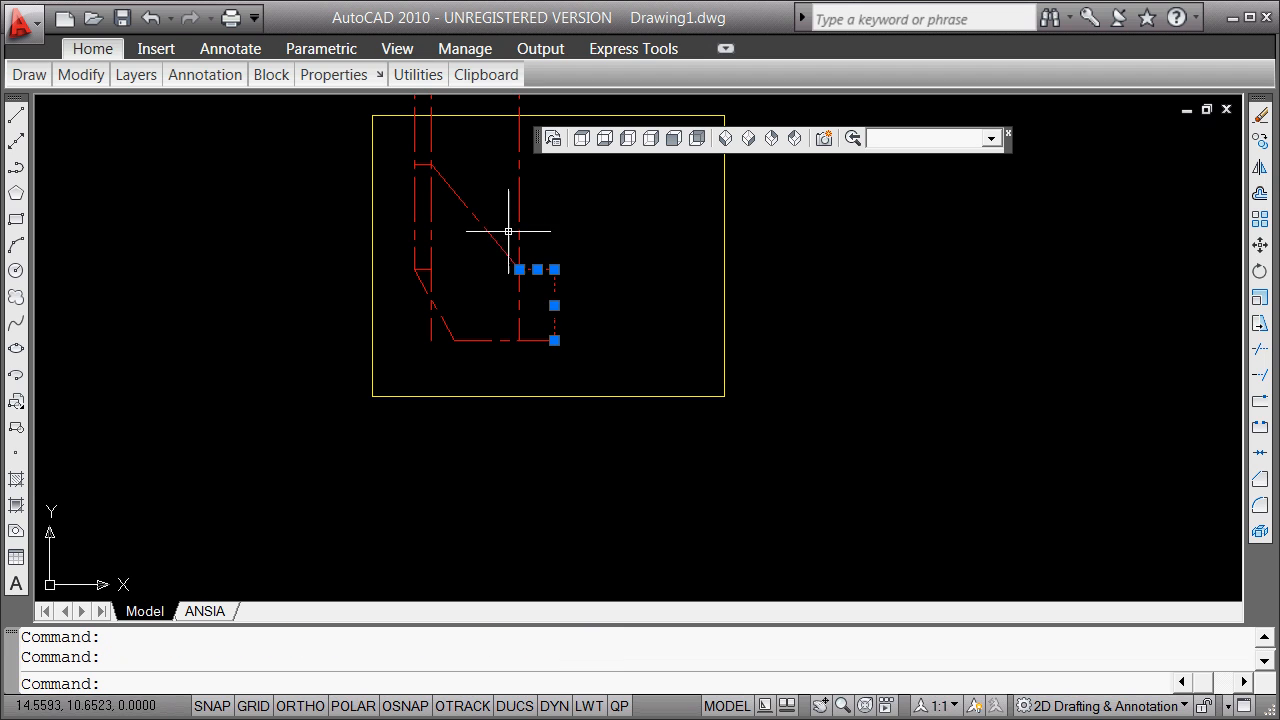
left_click(444, 186)
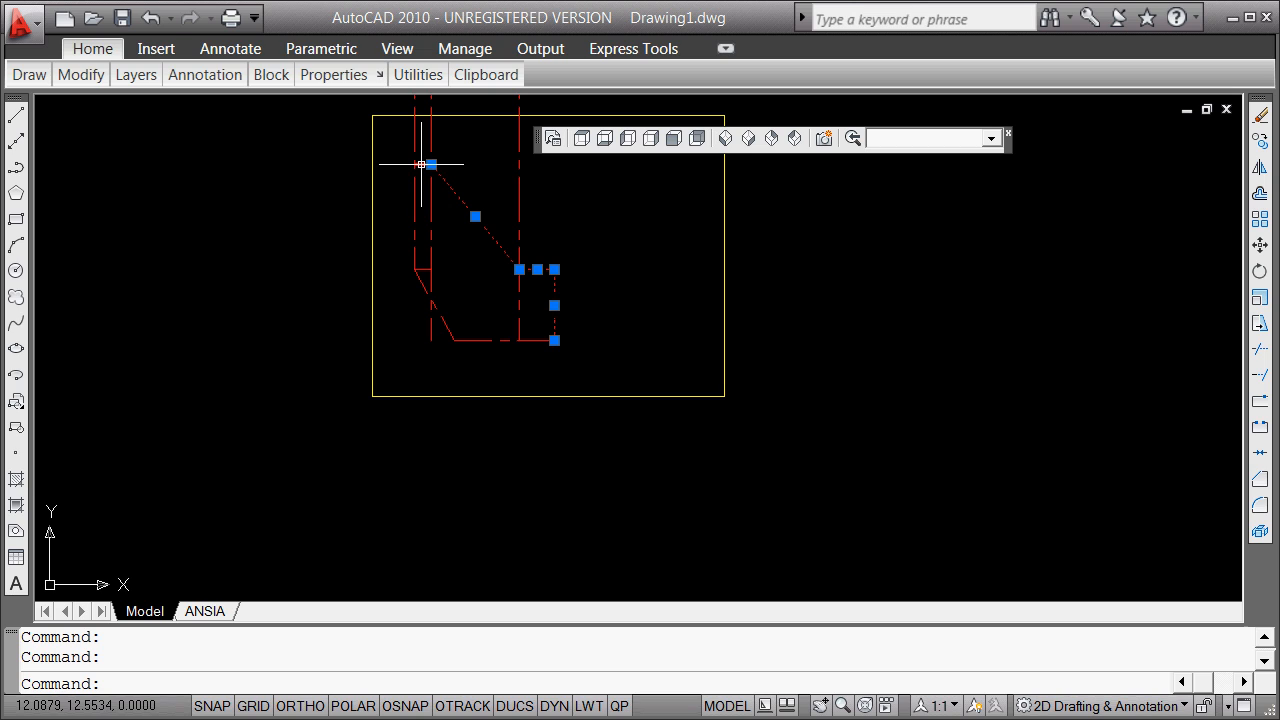
left_click(414, 164)
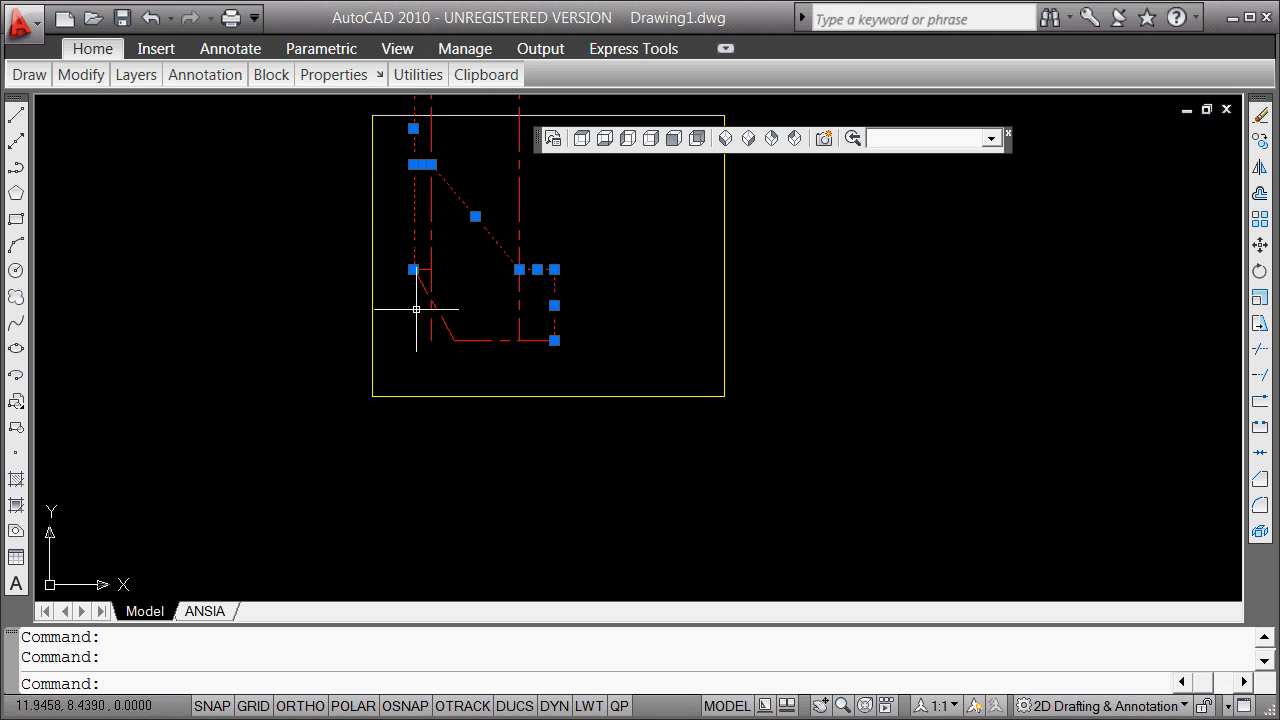
left_click(446, 322)
left_click(484, 341)
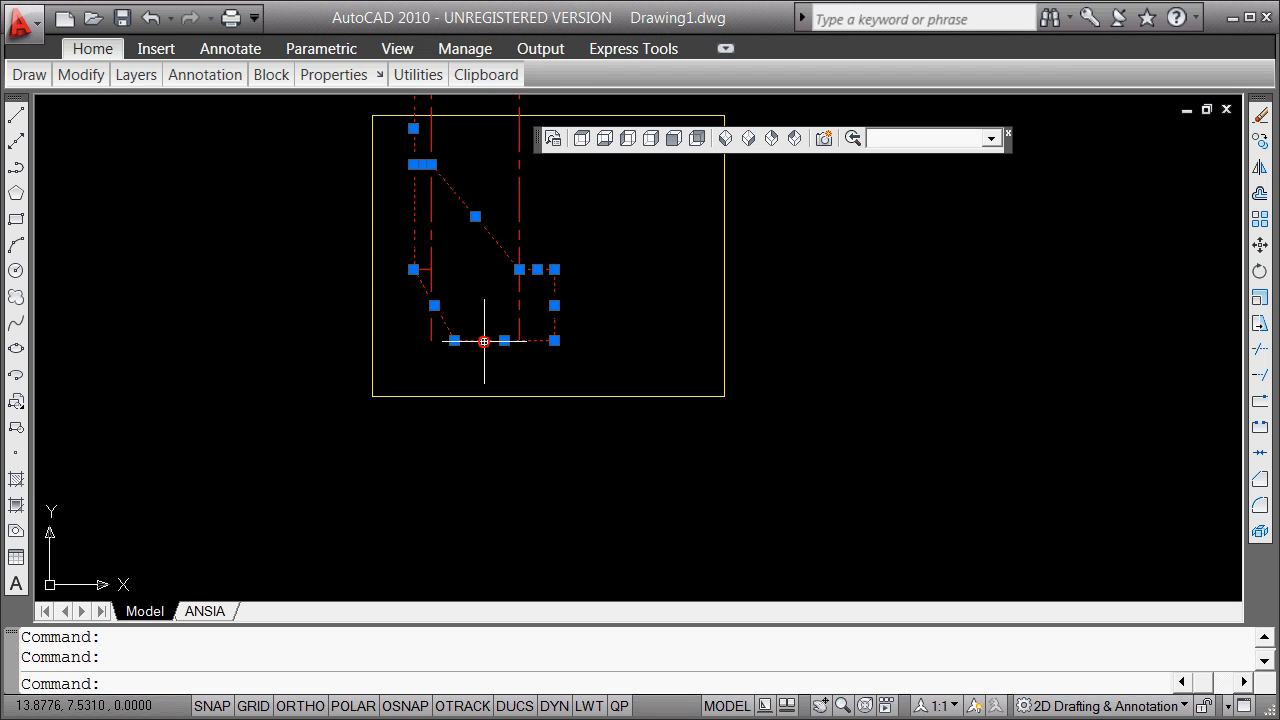
right_click(834, 217)
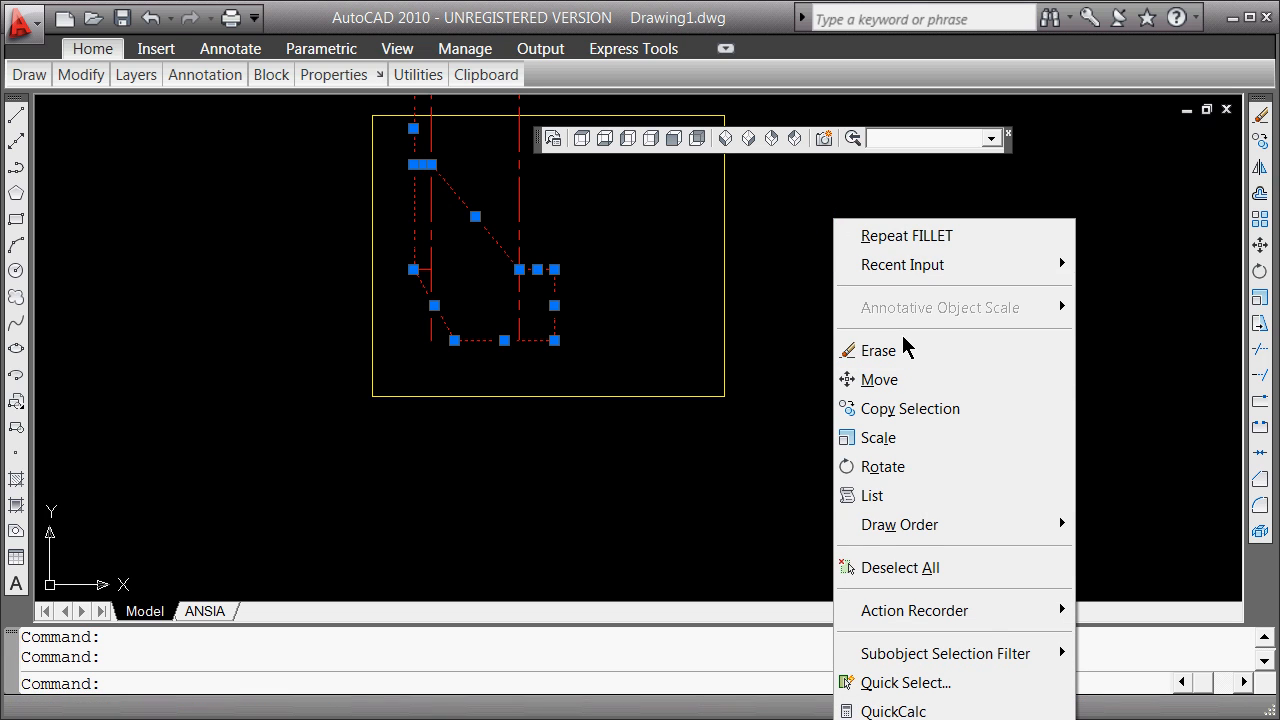
left_click(900, 719)
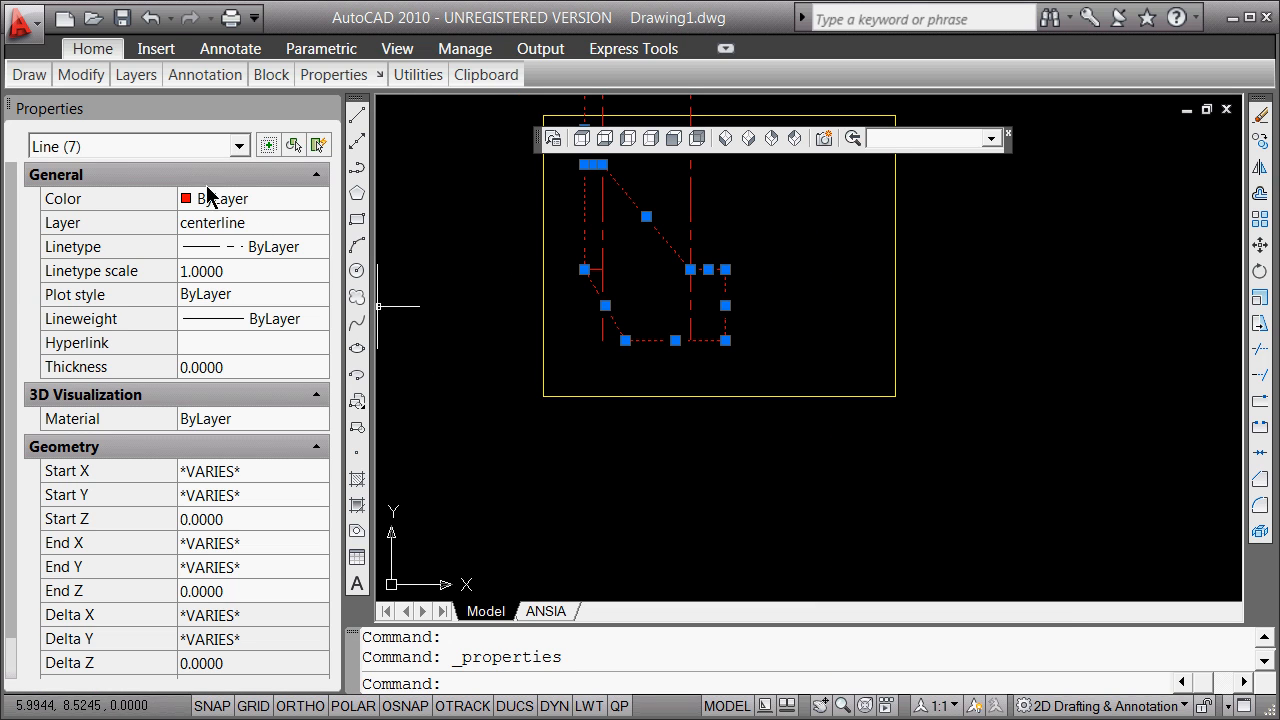
left_click(309, 222)
left_click(316, 223)
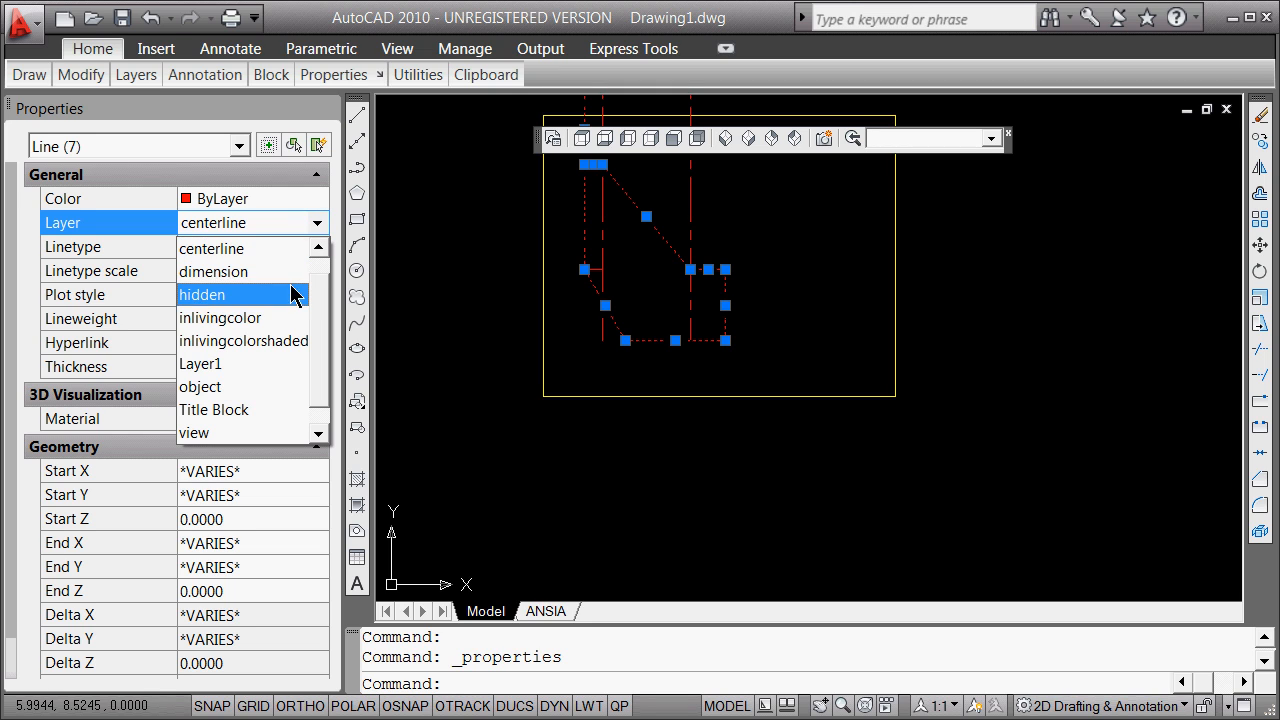
left_click(283, 387)
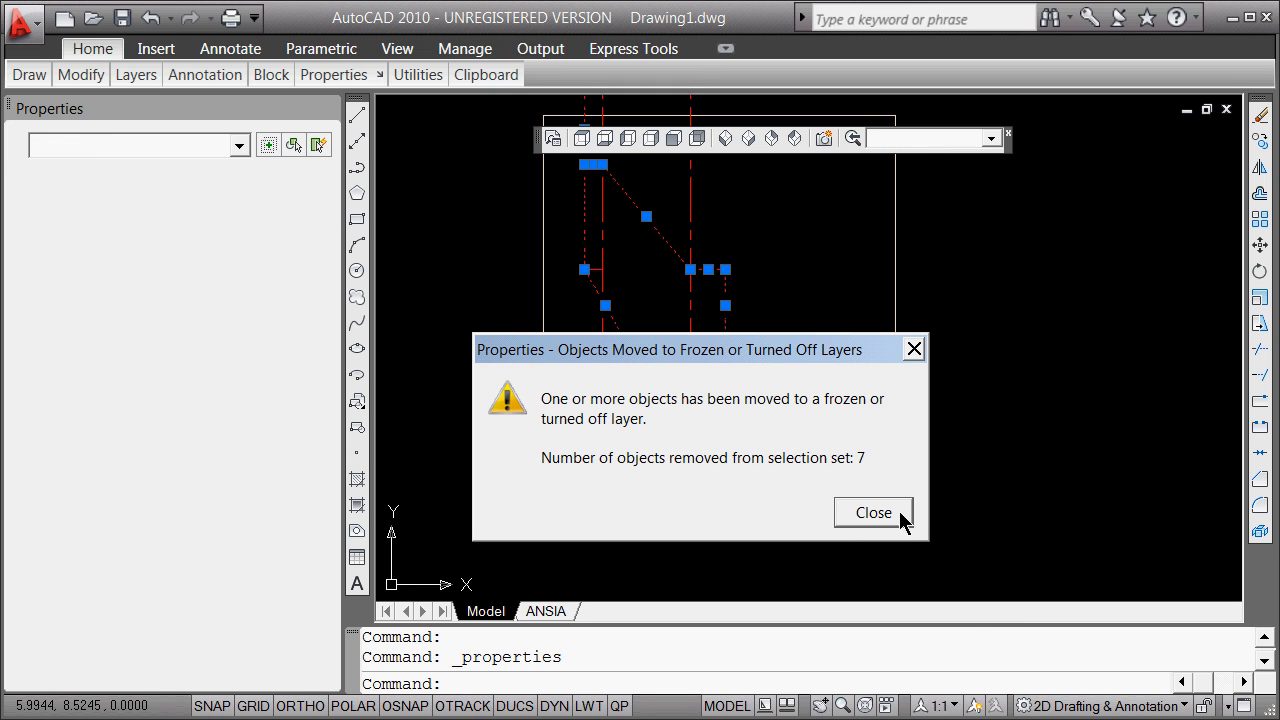
left_click(870, 514)
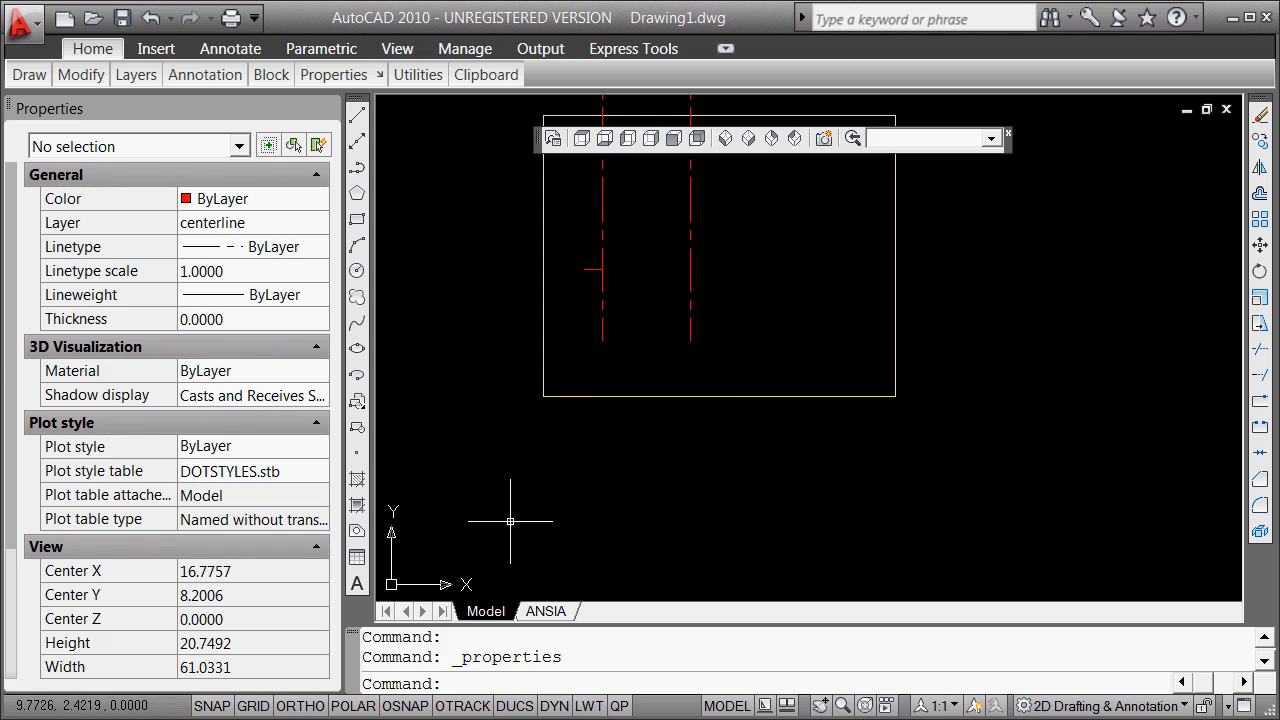